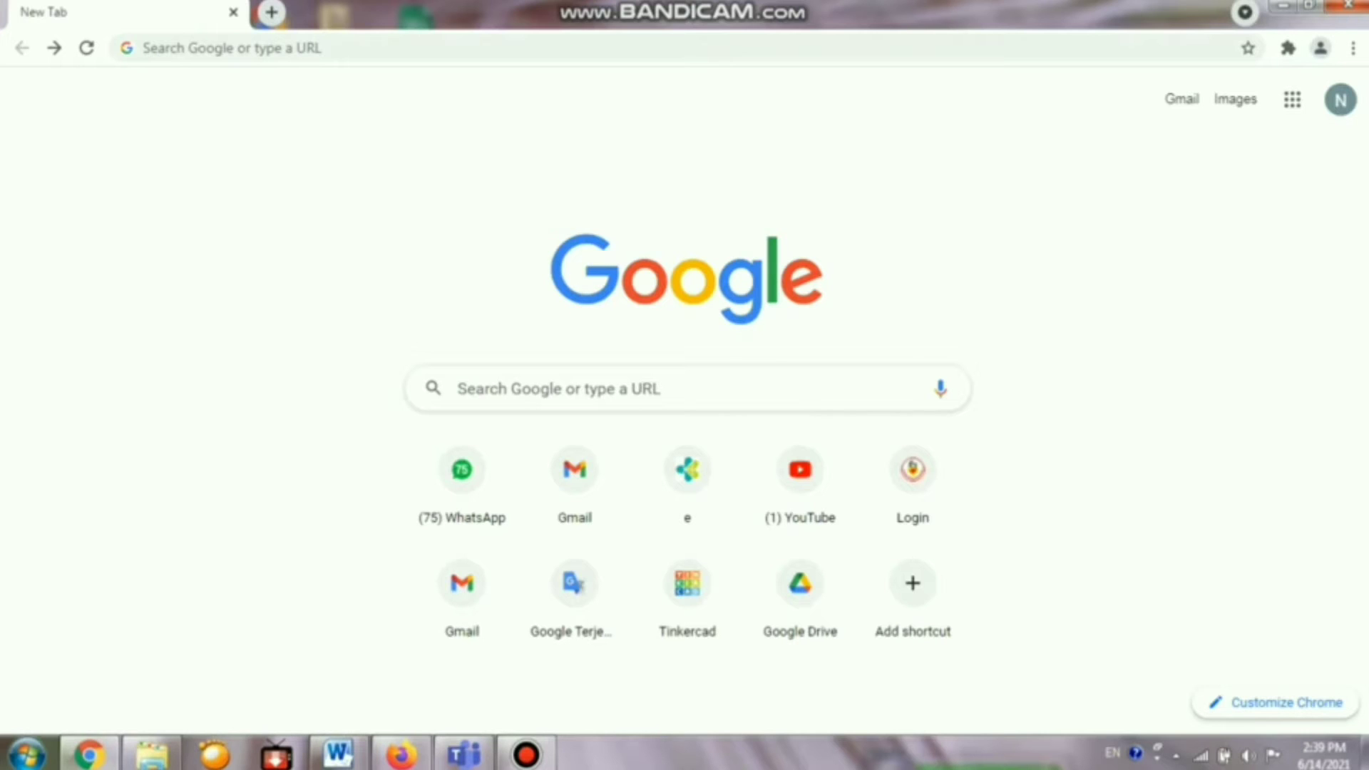
- Search Google for tinkercad and open the Tinkercad login page from the results
{"action": "left_click", "coordinate": [560, 390]}
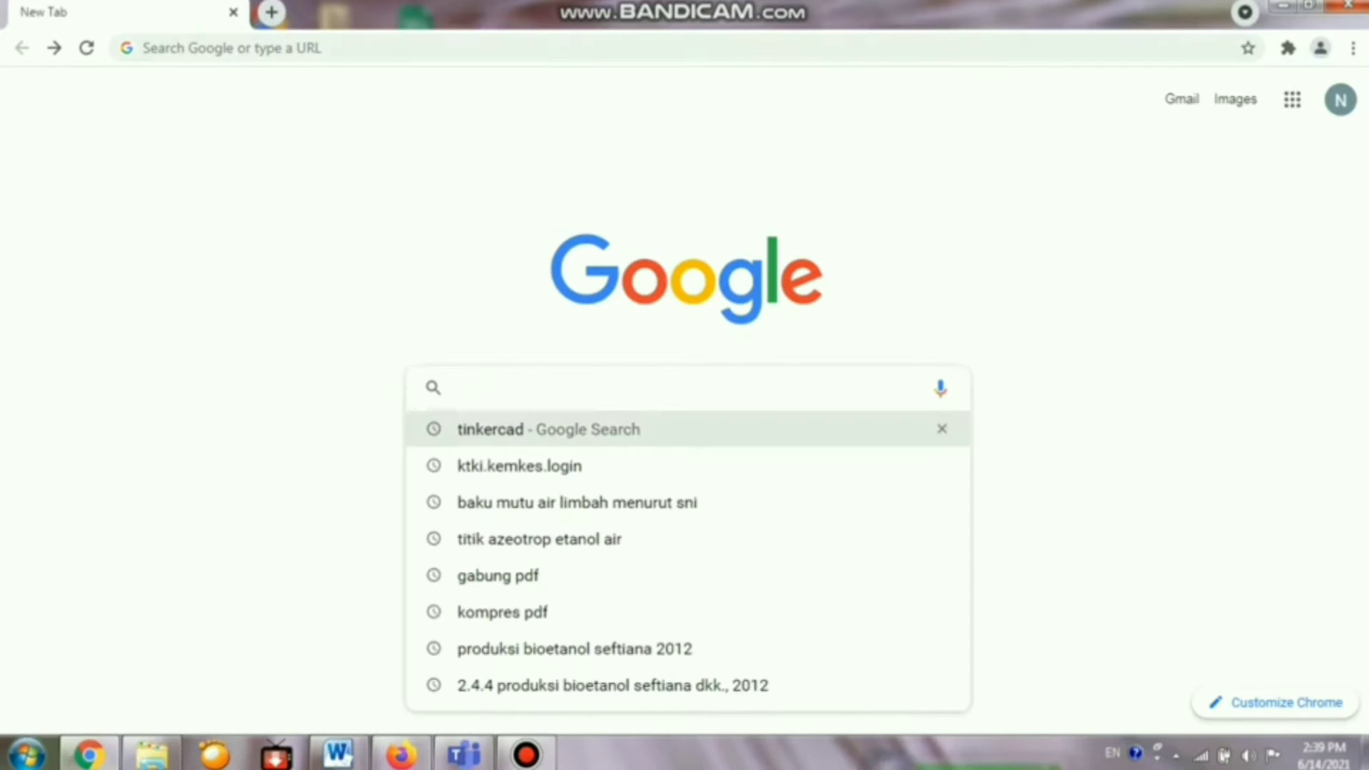
{"action": "left_click", "coordinate": [549, 429]}
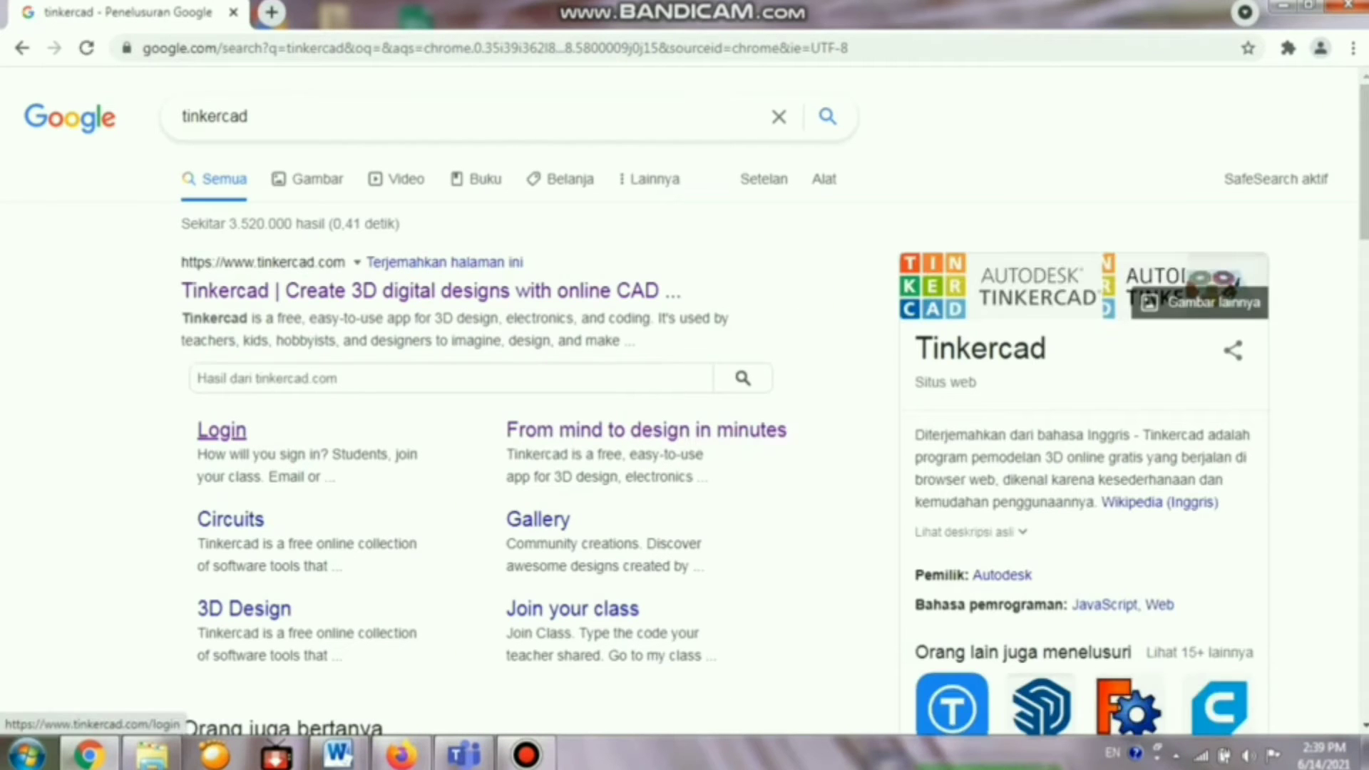
{"action": "left_click", "coordinate": [222, 430]}
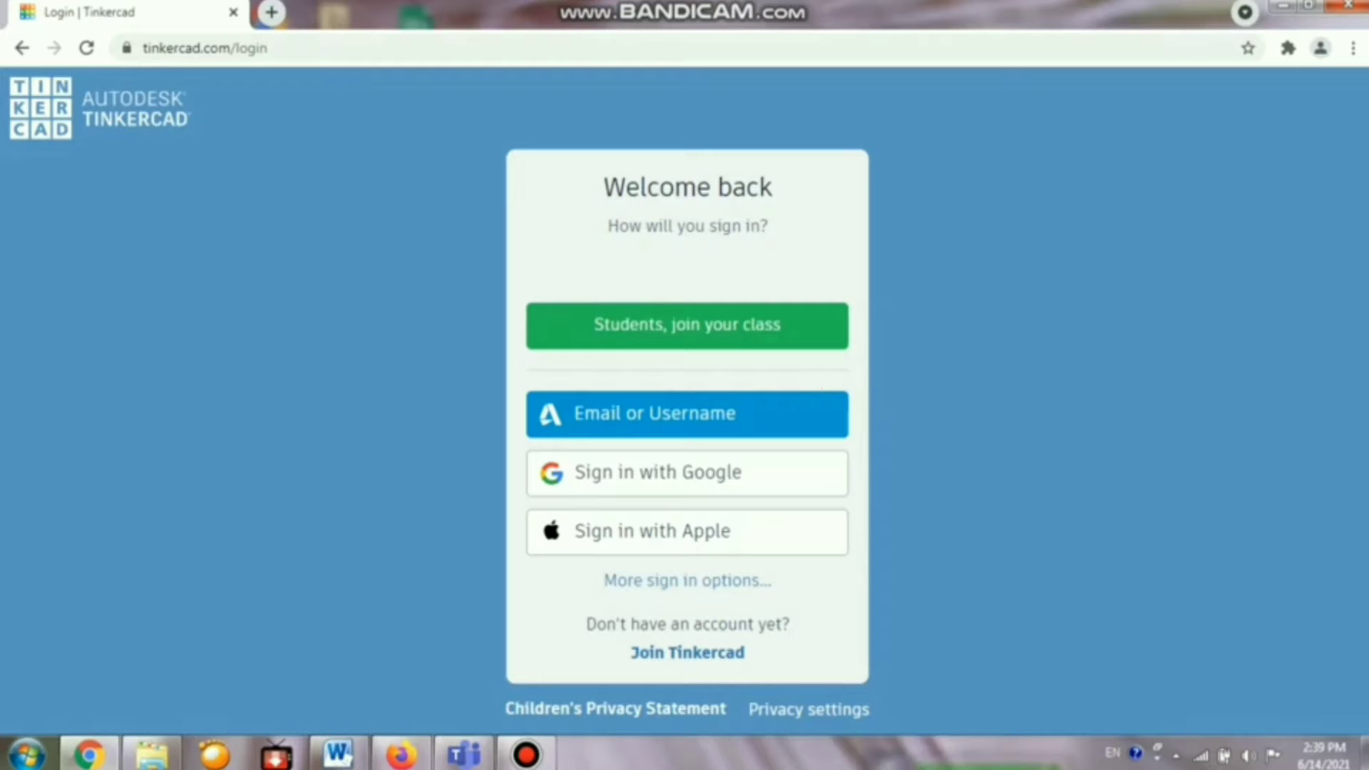
- Sign in to Tinkercad with the prefilled account username and open a new circuit design
{"action": "left_click", "coordinate": [688, 414]}
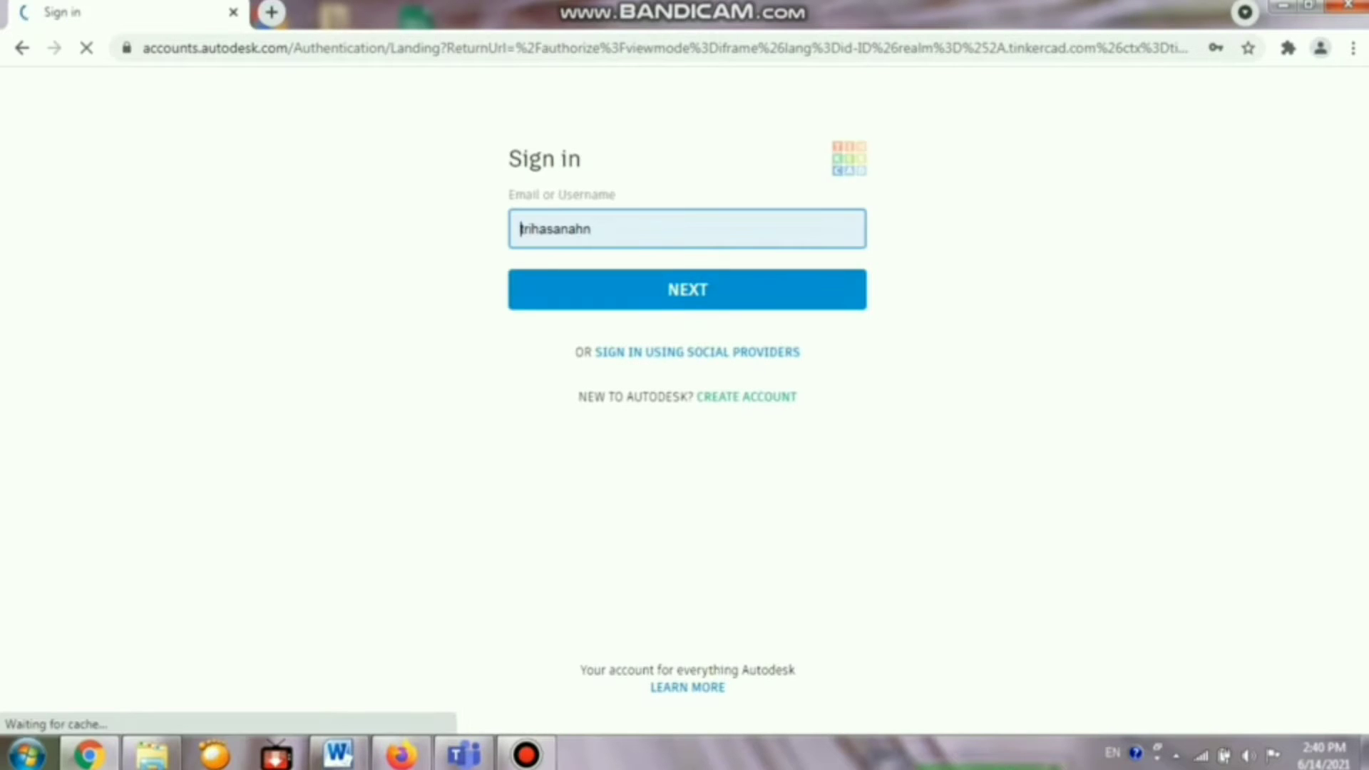
{"action": "left_click", "coordinate": [687, 290]}
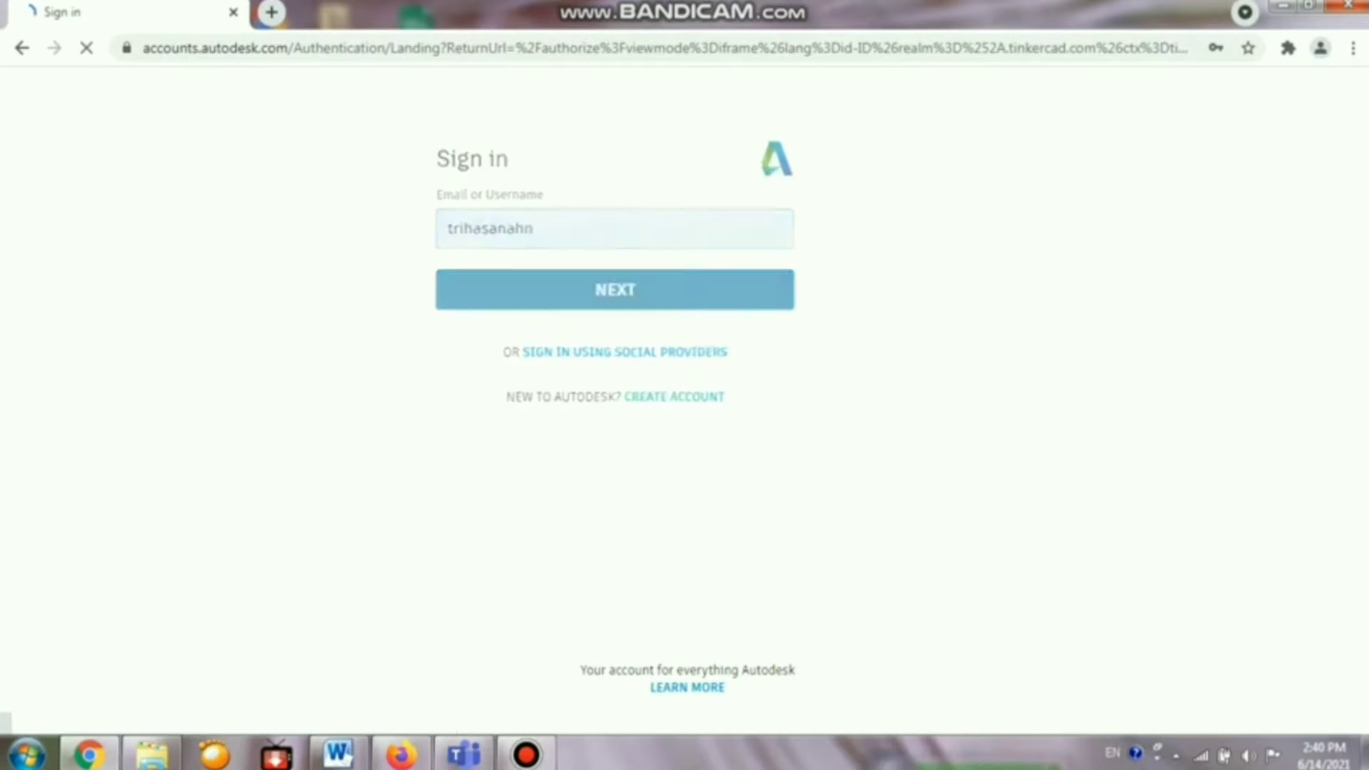
{"action": "left_click", "coordinate": [688, 388]}
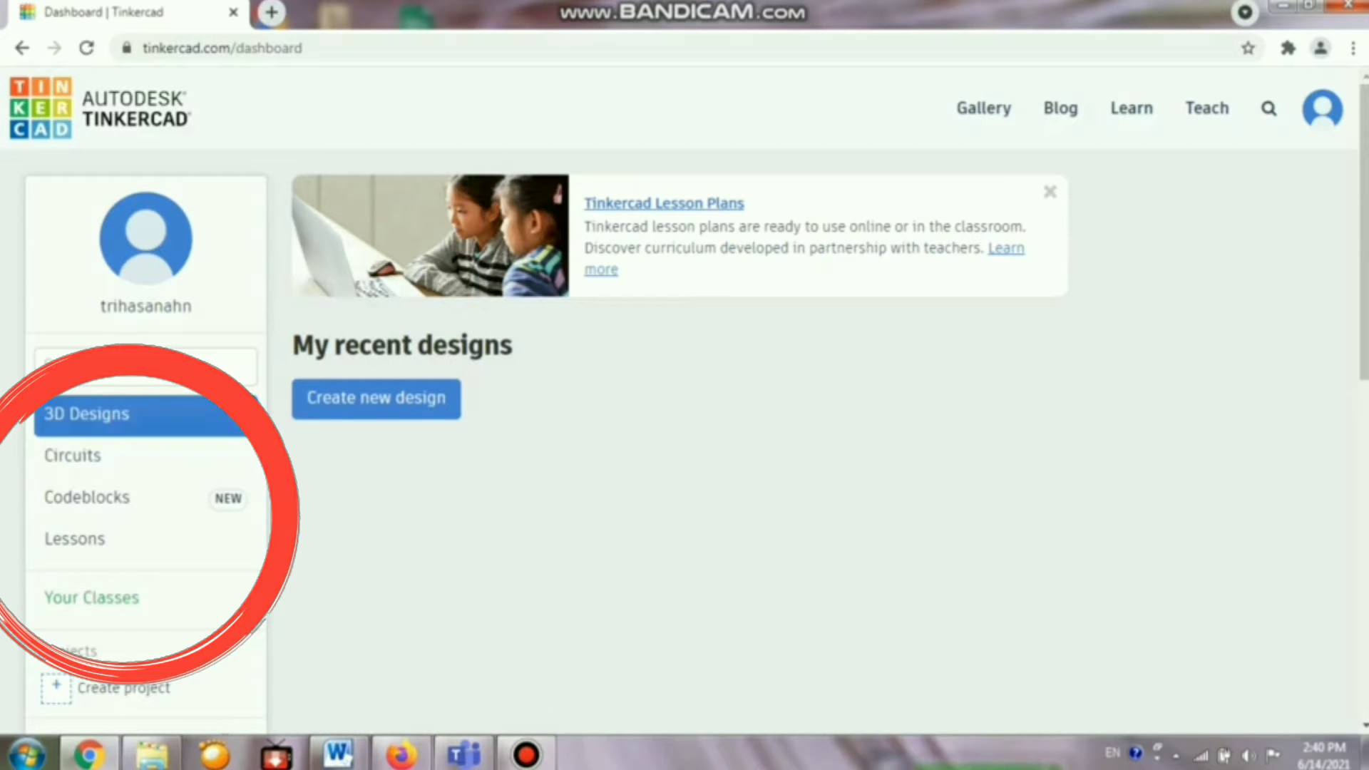
{"action": "left_click", "coordinate": [72, 456]}
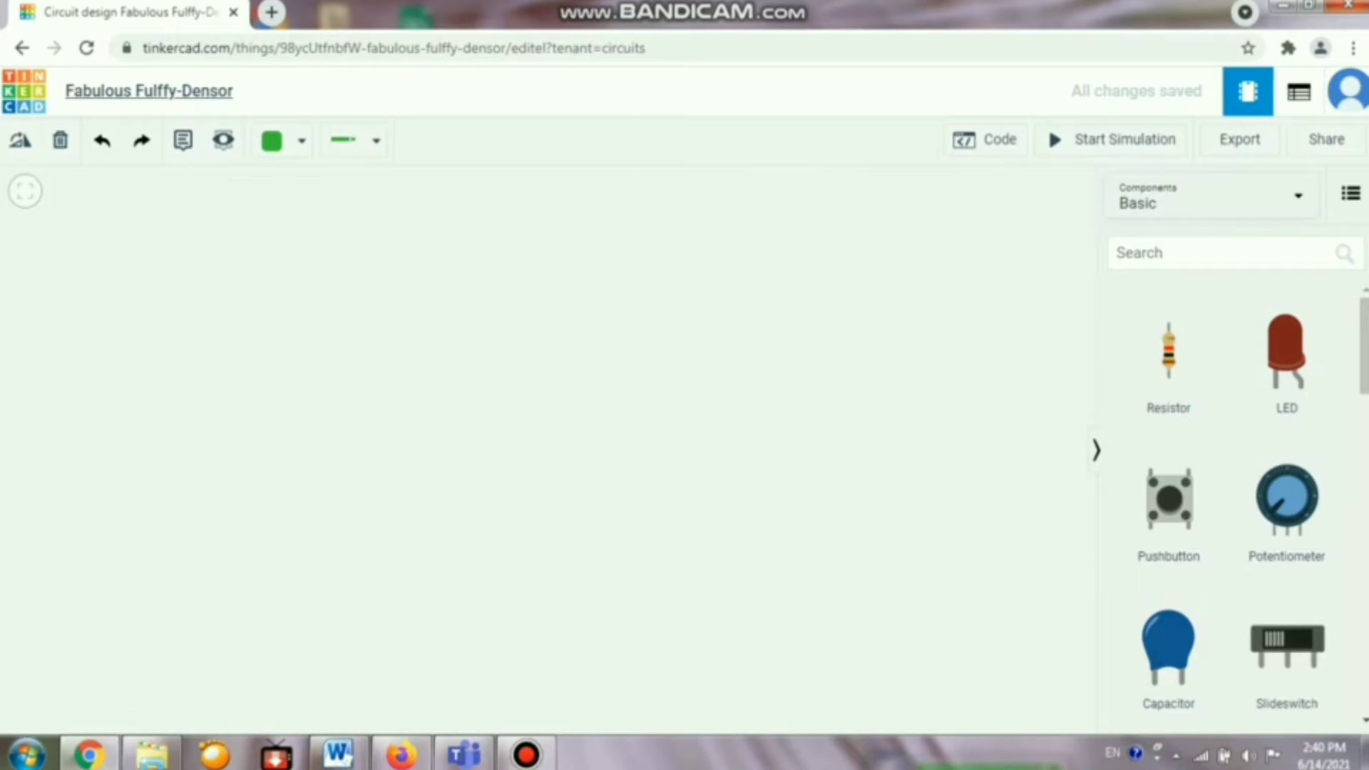
- Rename the circuit design as "Sistem sensor temperatur dengan TMP36 dan Arduino"
{"action": "left_click", "coordinate": [149, 91]}
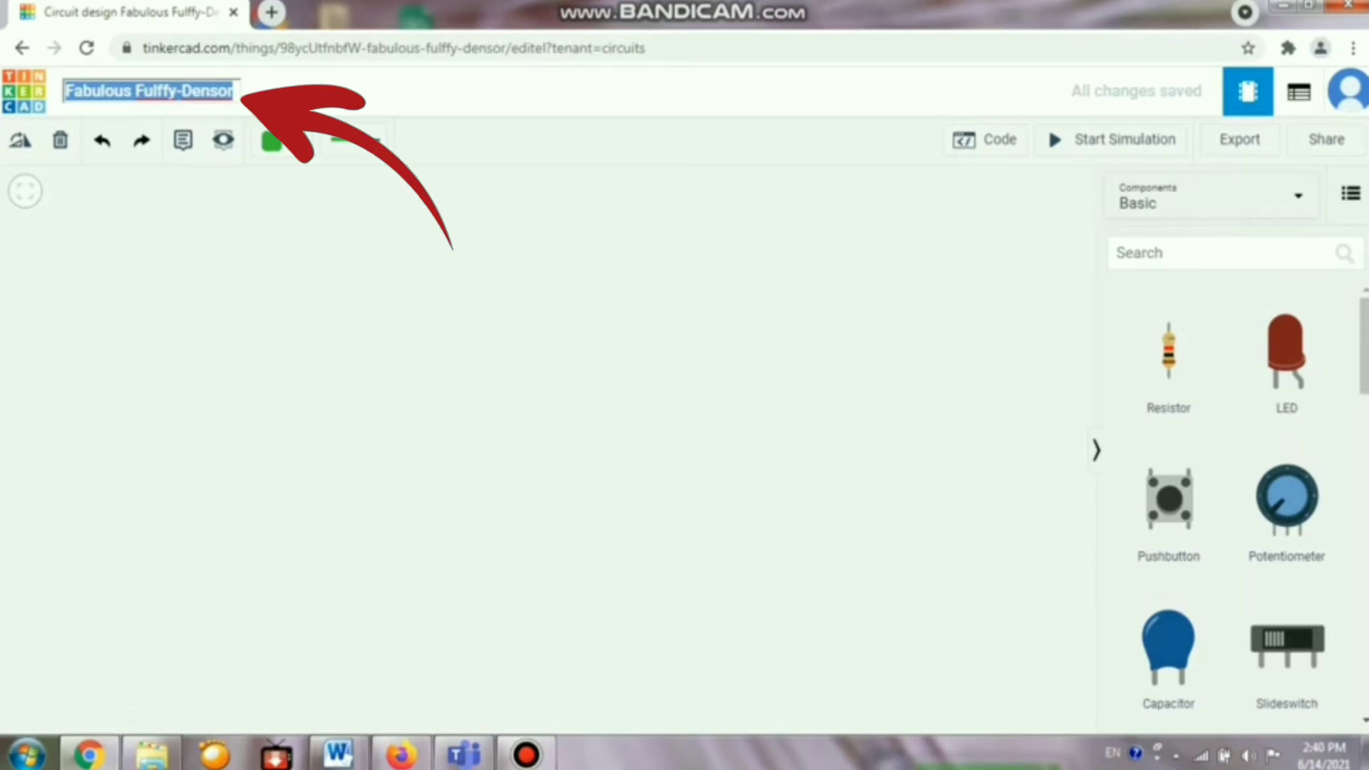
{"action": "type", "text": "Se"}
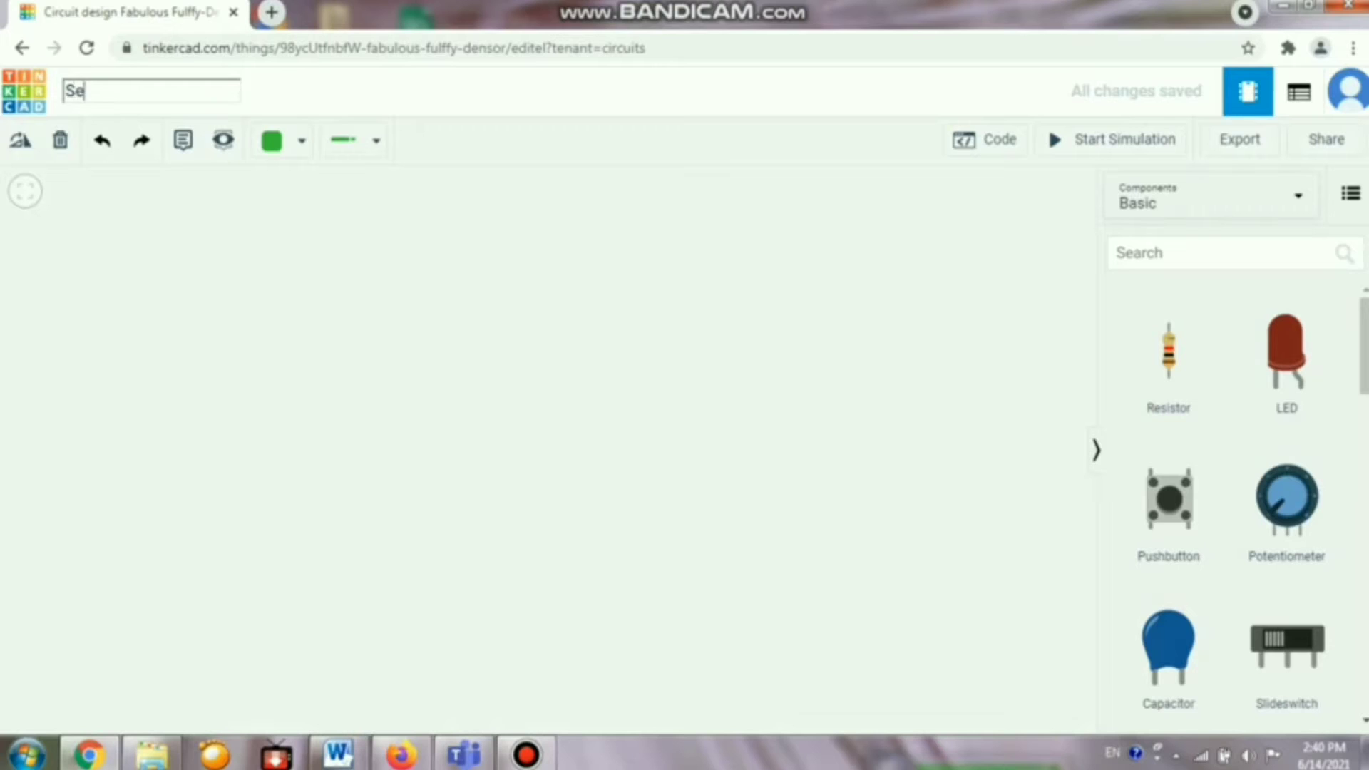
{"action": "key", "text": "BackSpace"}
{"action": "type", "text": "istem sensor"}
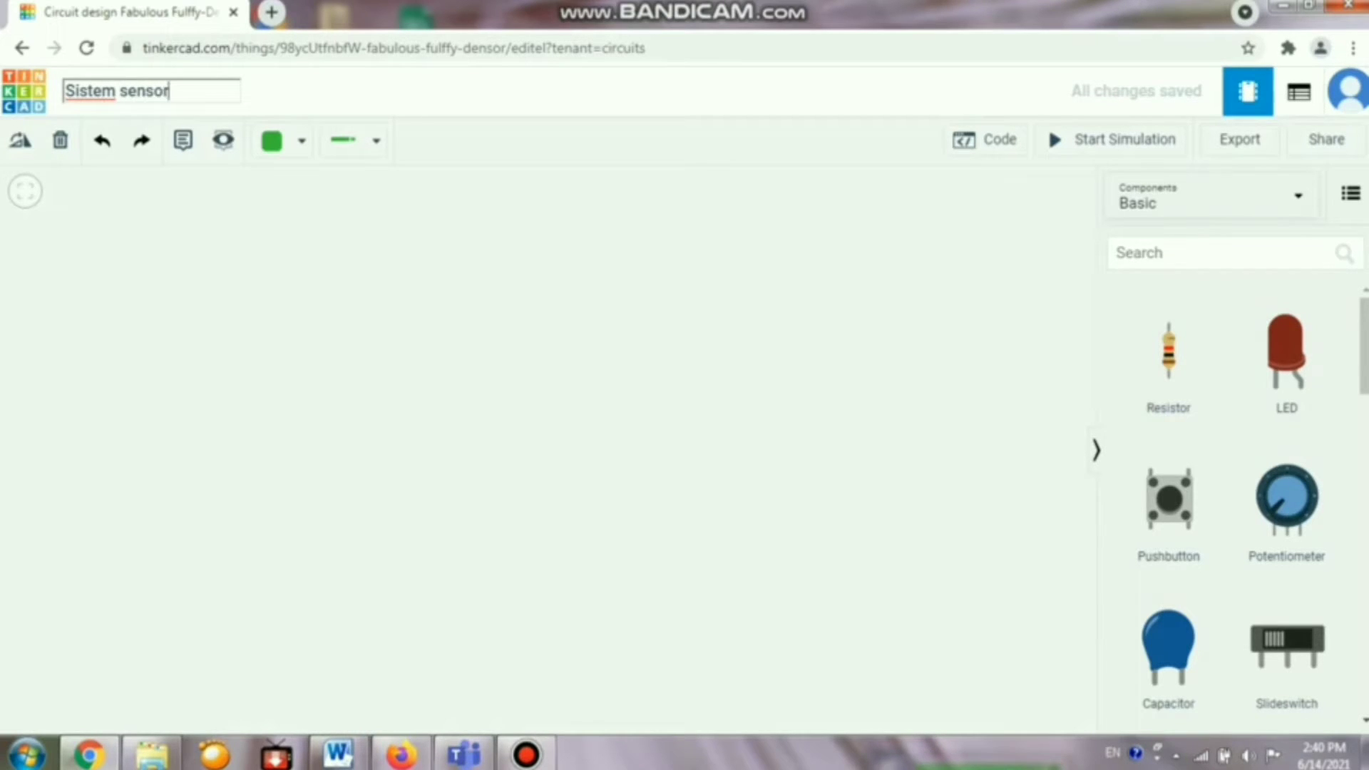
{"action": "type", "text": " temperatur"}
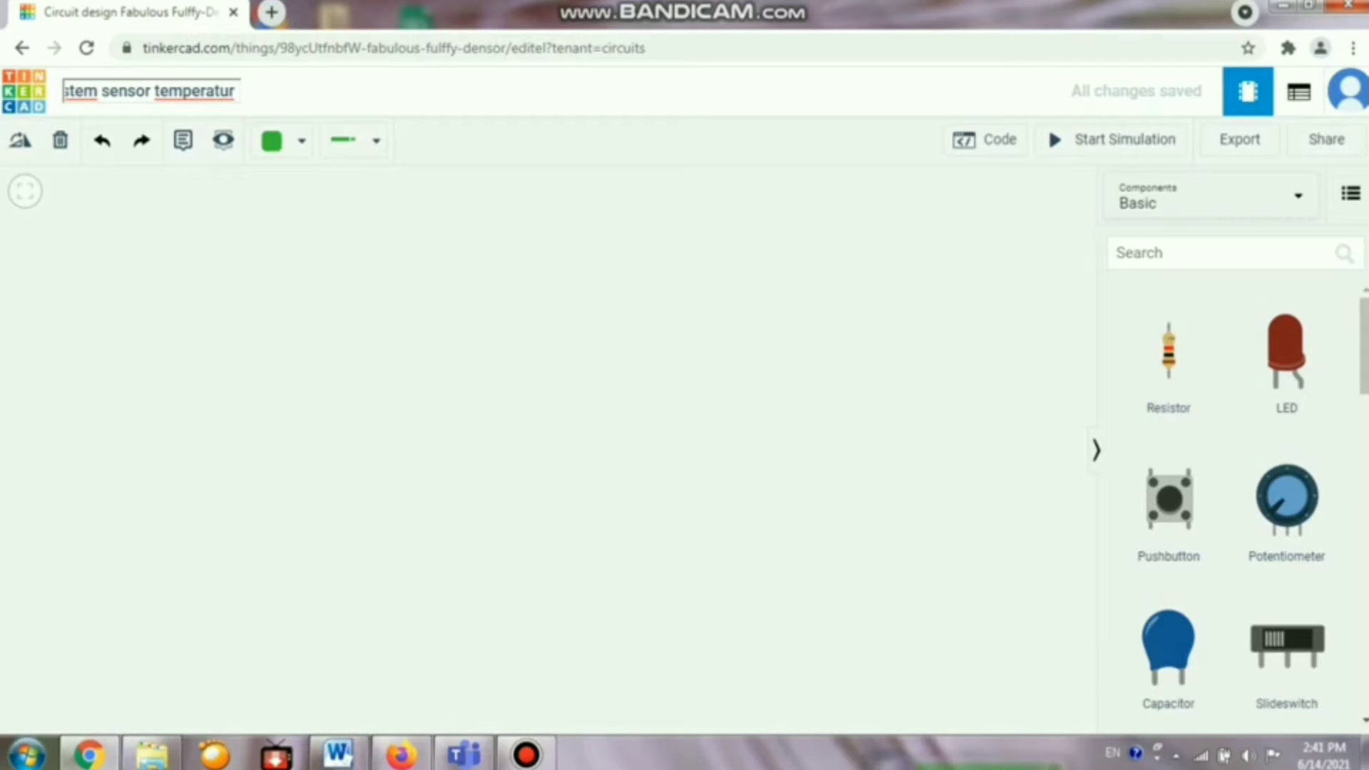
{"action": "type", "text": " dengan TM("}
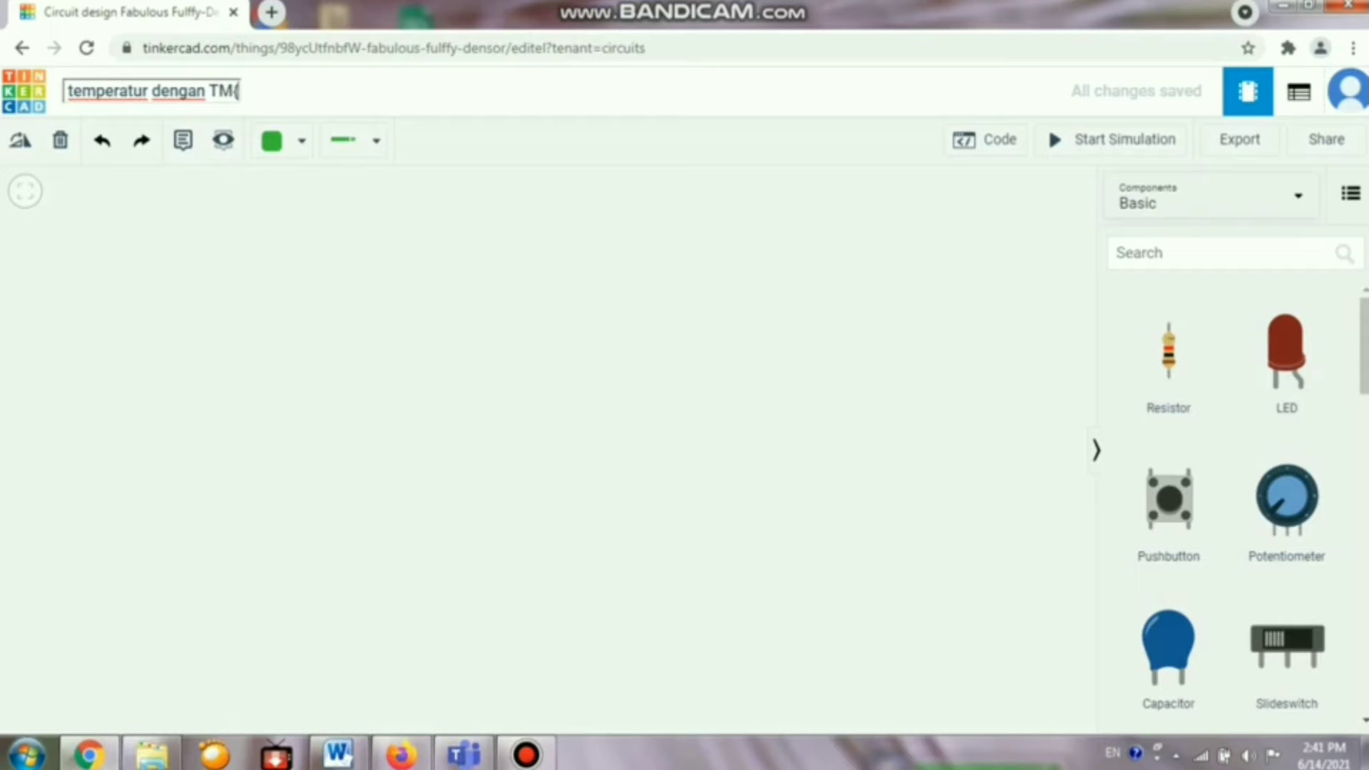
{"action": "key", "text": "BackSpace"}
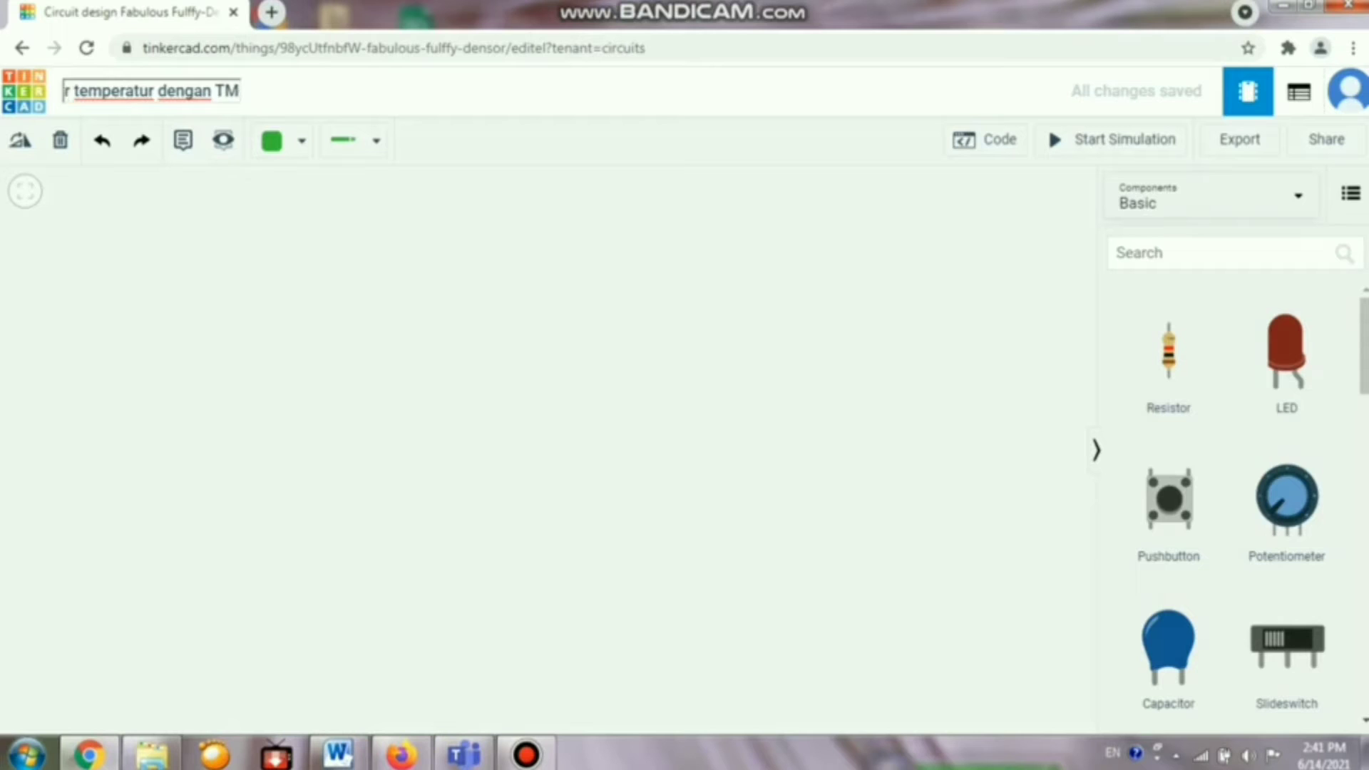
{"action": "type", "text": "P36 dan"}
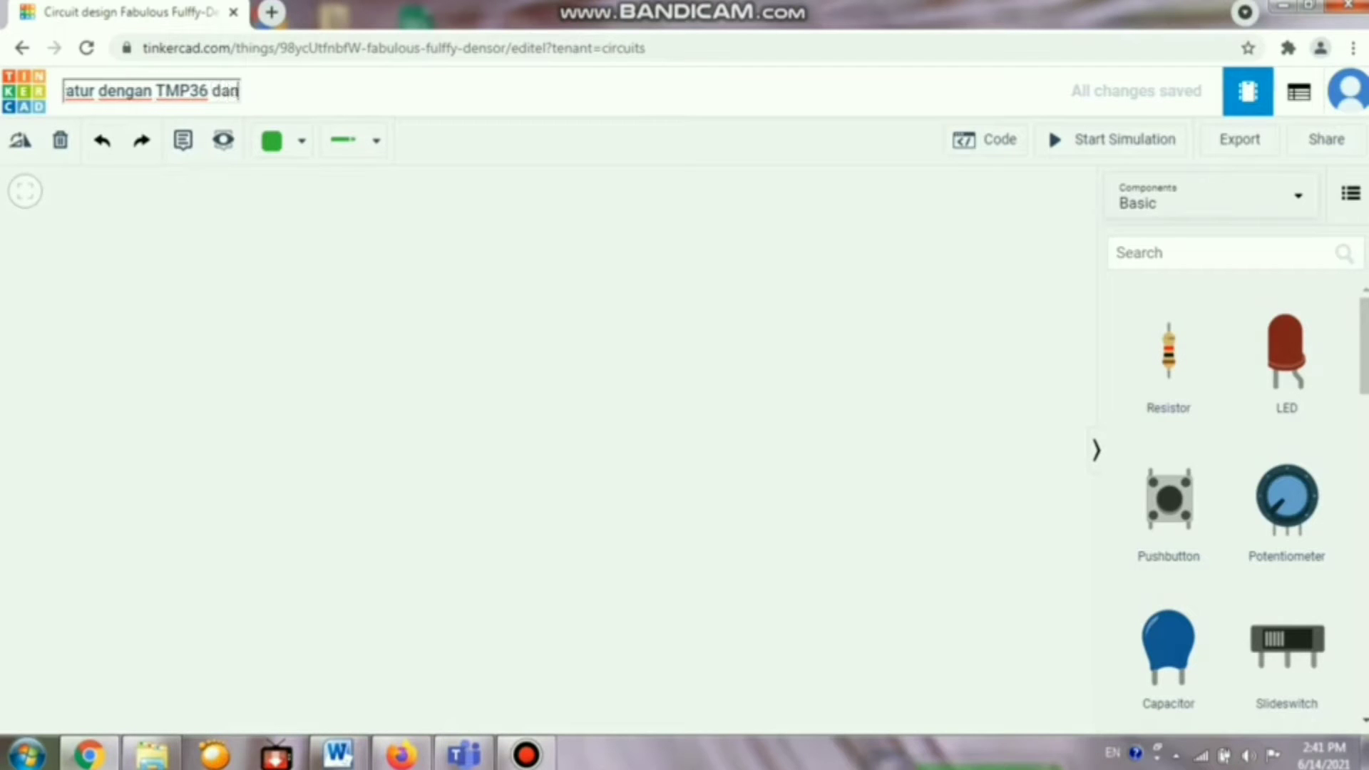
{"action": "type", "text": " Arduin"}
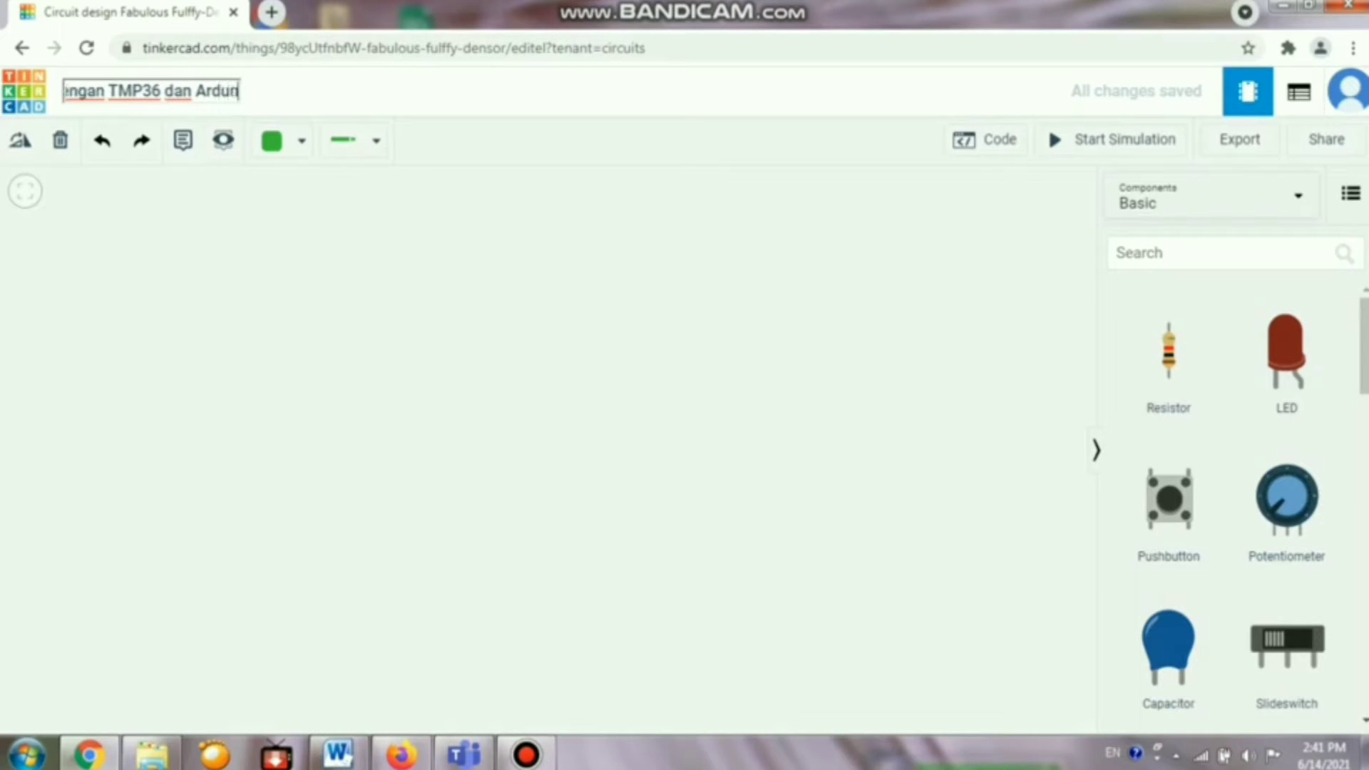
{"action": "type", "text": "o"}
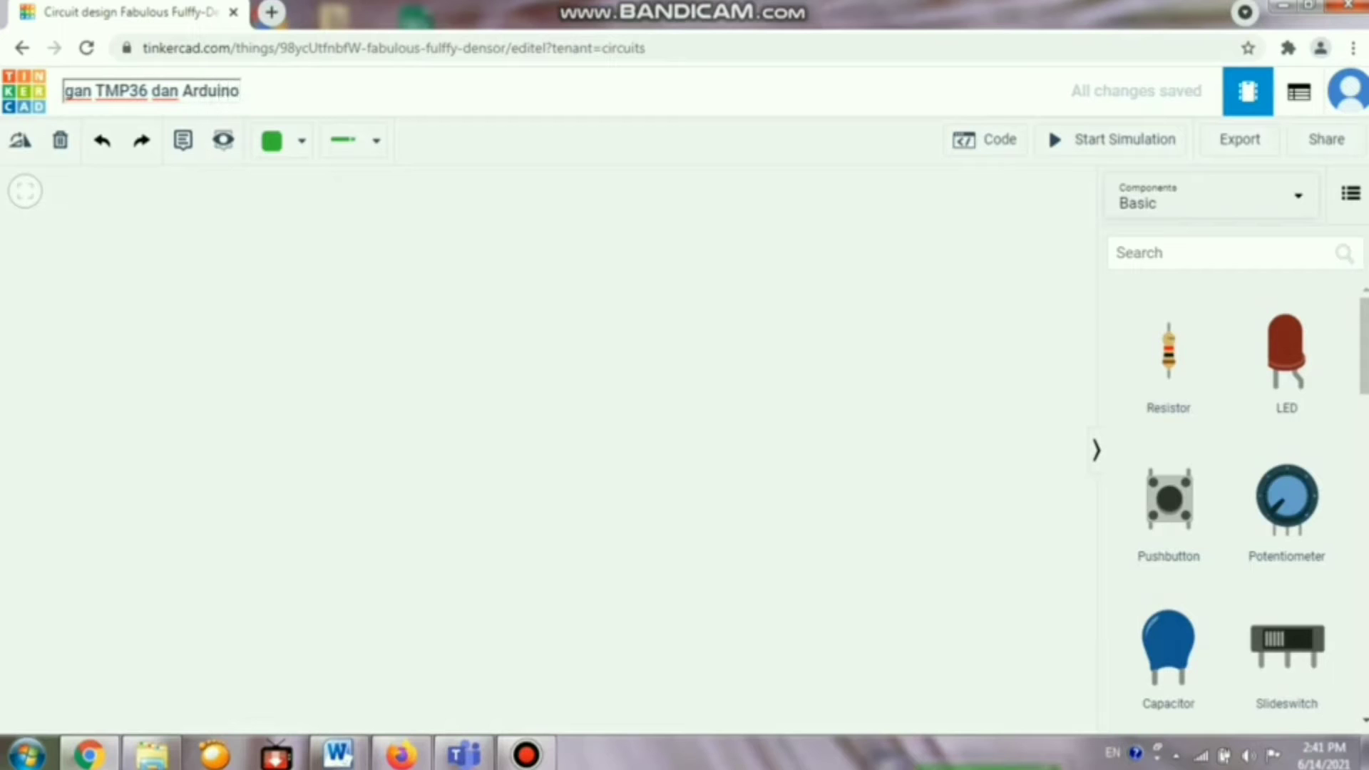
{"action": "key", "text": "Escape"}
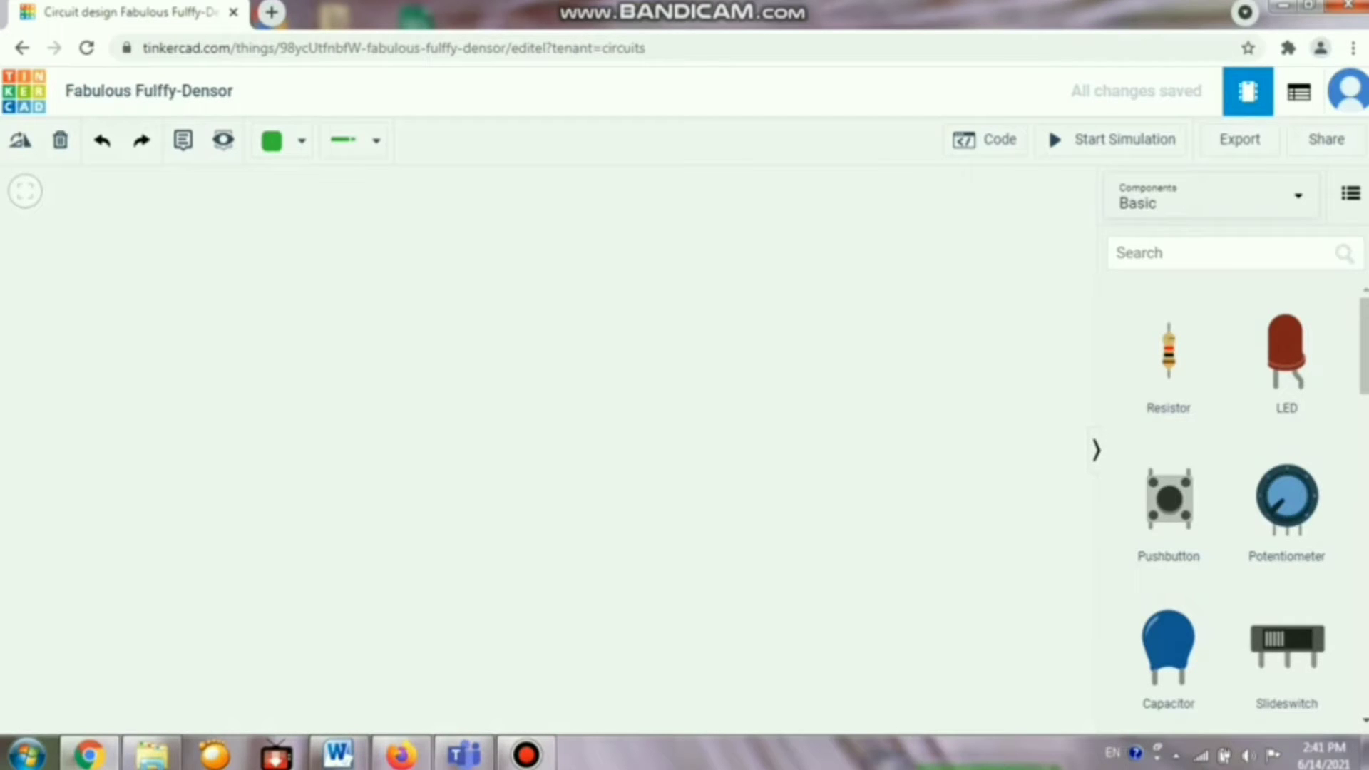
{"action": "left_click", "coordinate": [149, 91]}
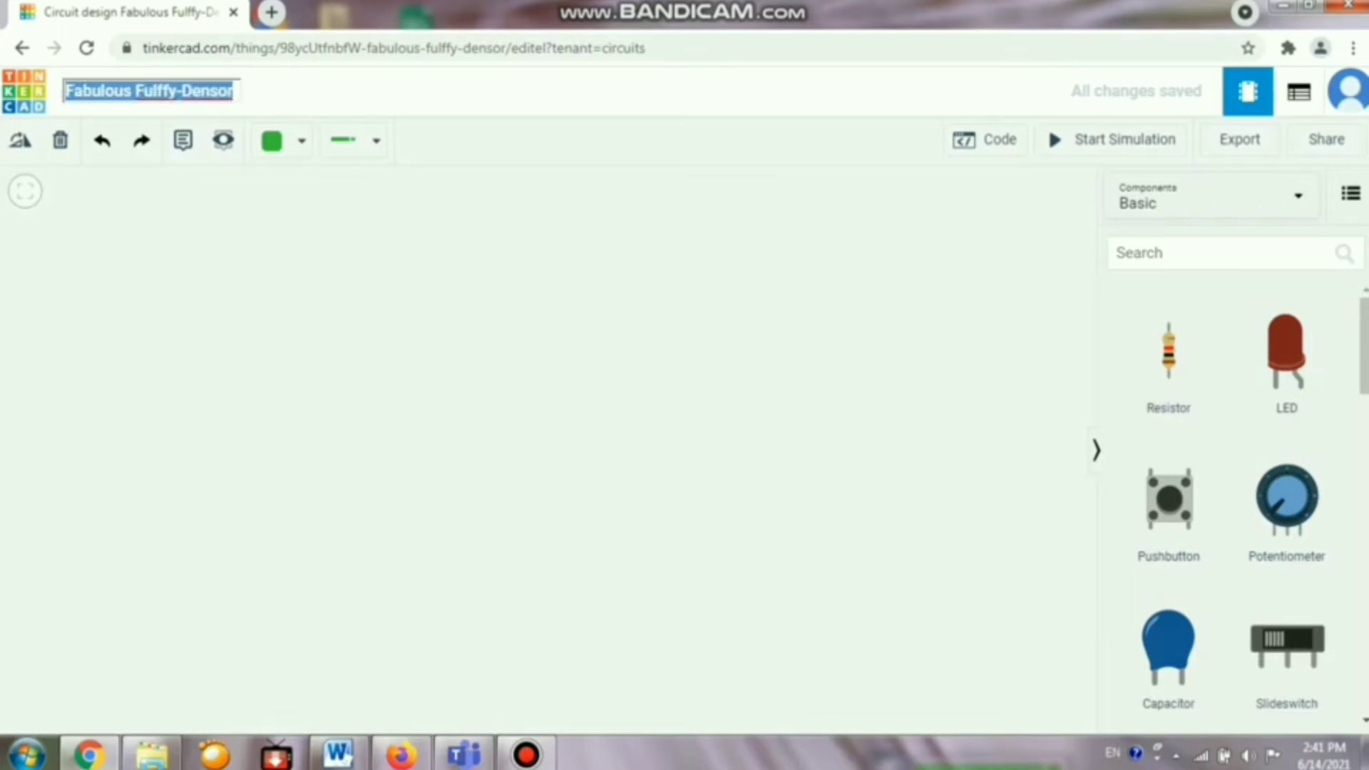
{"action": "key", "text": "Return"}
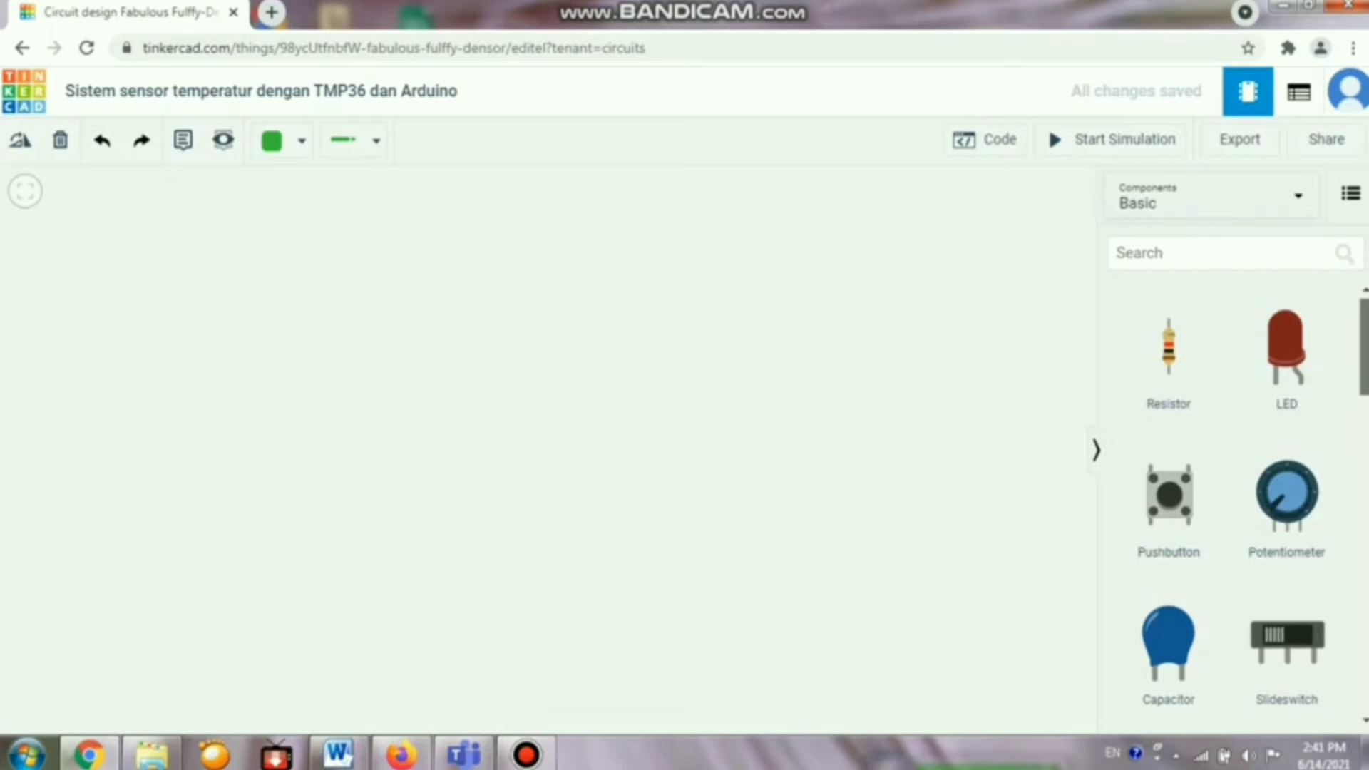
- Add an Arduino Uno R3 from the basic components to the empty workplane
{"action": "scroll", "coordinate": [1241, 499], "scroll_direction": "down", "scroll_amount": 6}
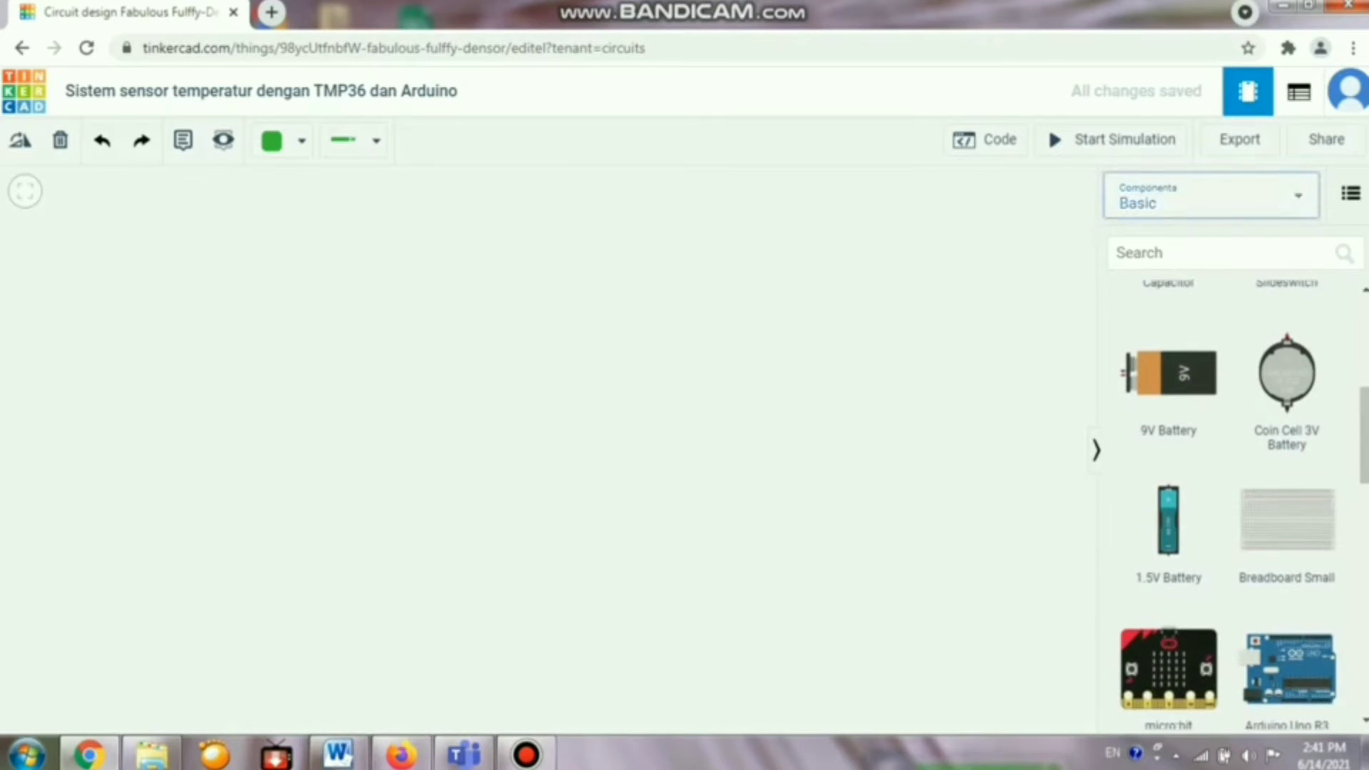
{"action": "left_click", "coordinate": [1213, 197]}
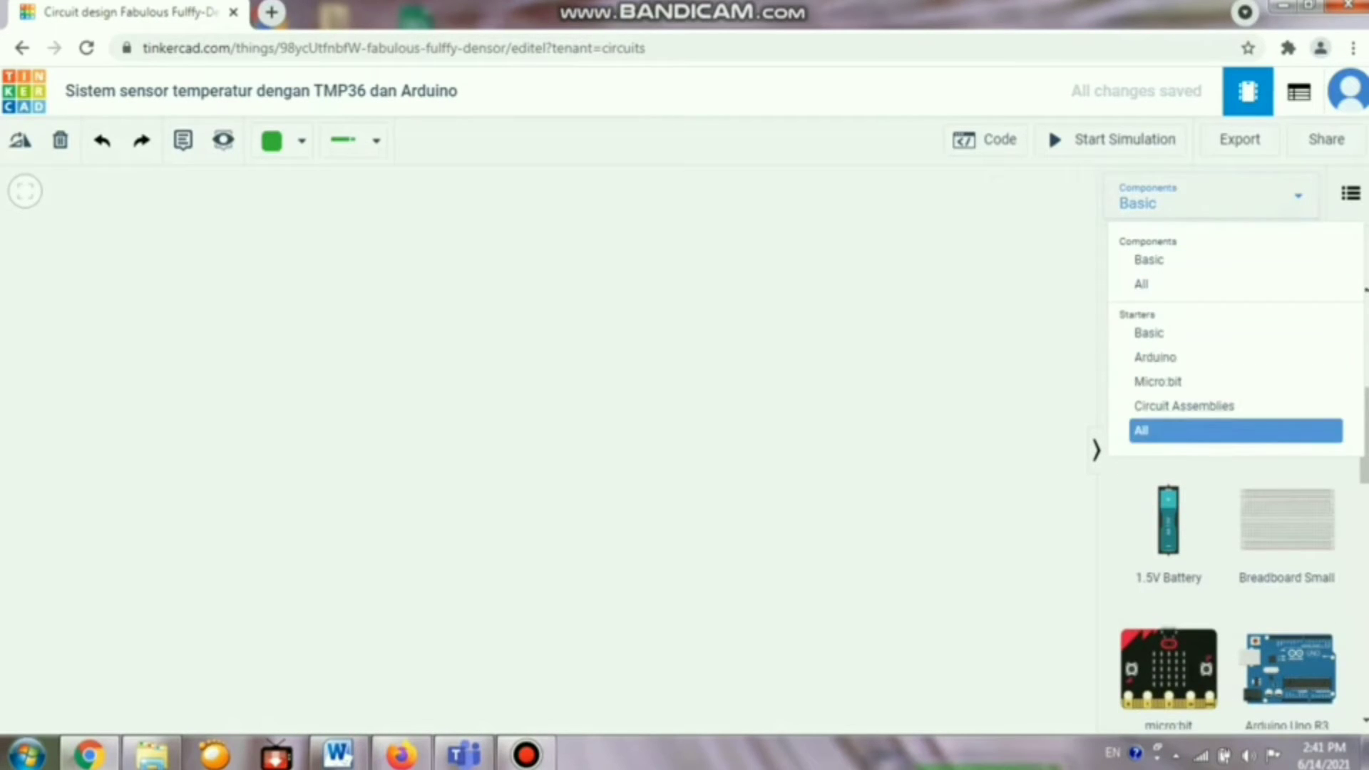
{"action": "left_click", "coordinate": [1212, 196]}
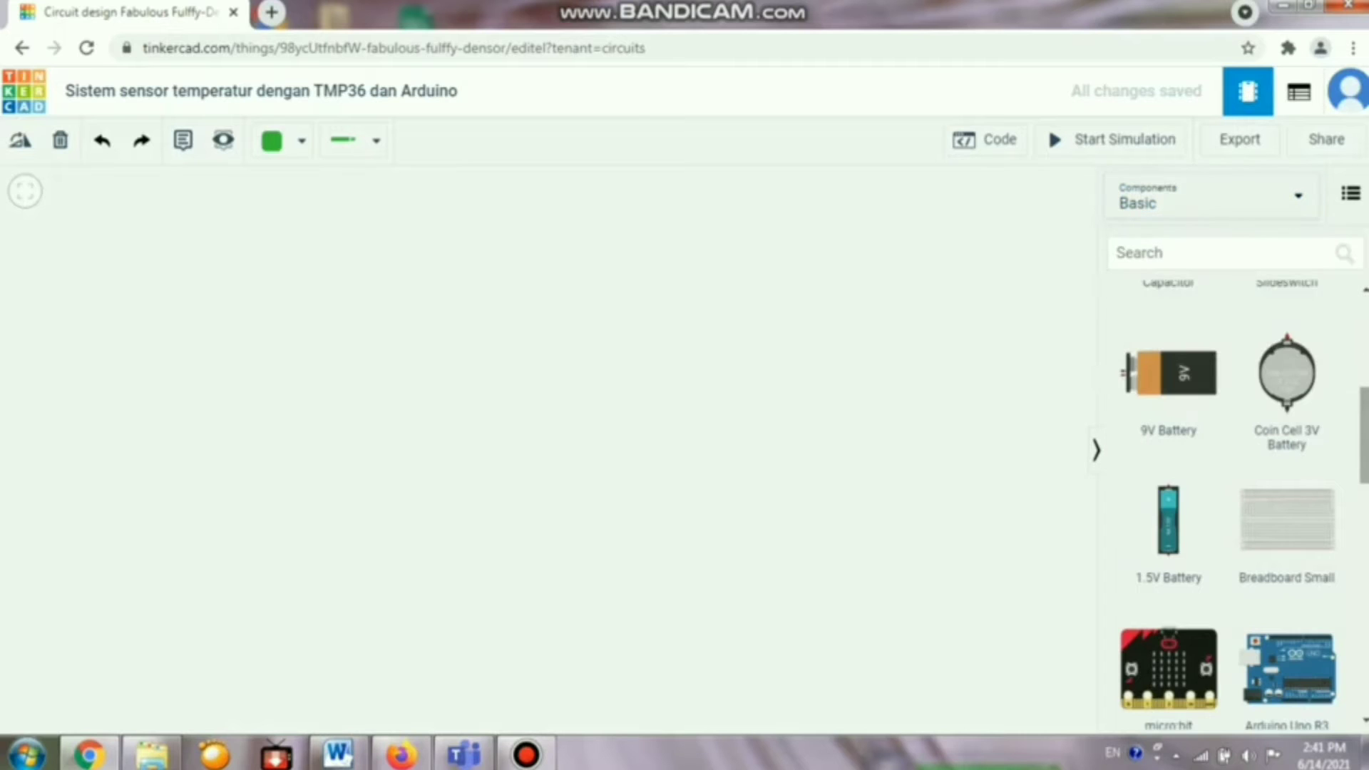
{"action": "scroll", "coordinate": [1241, 500], "scroll_direction": "down", "scroll_amount": 5}
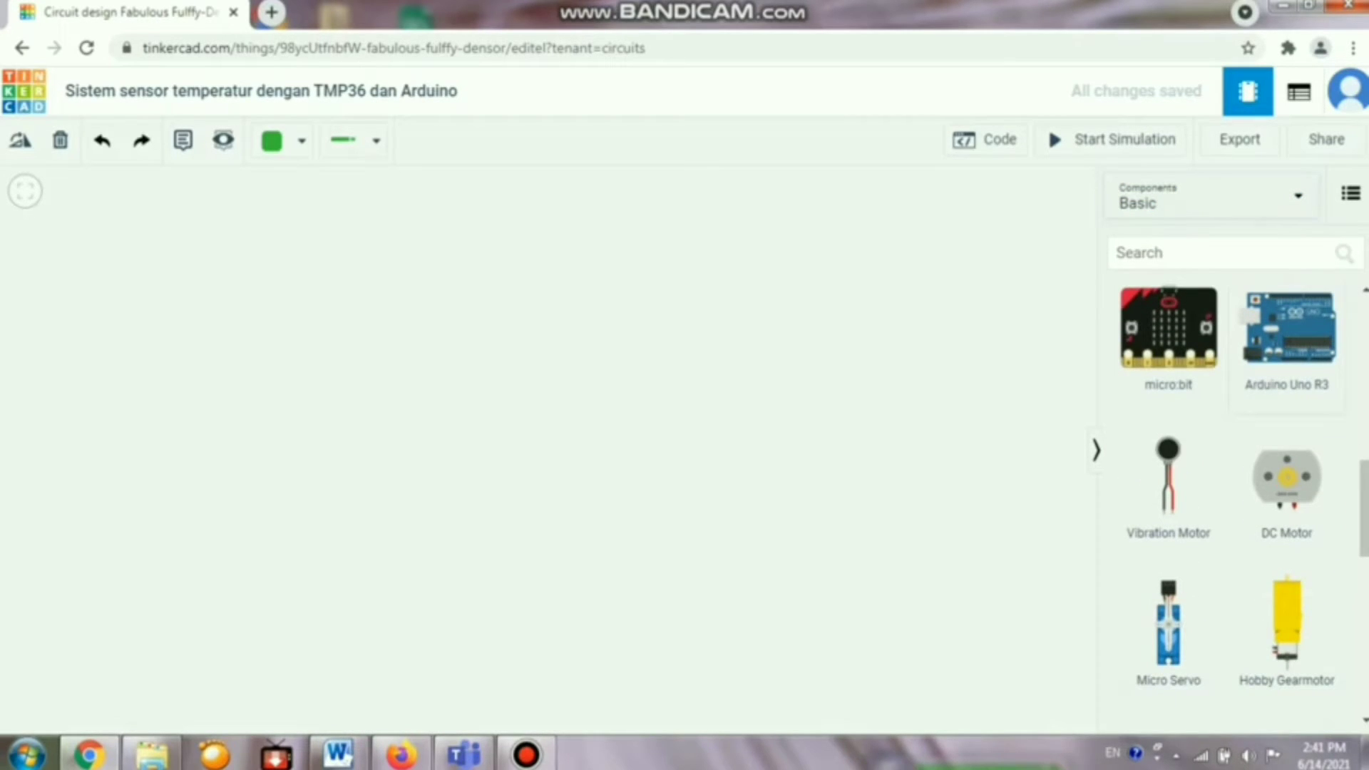
{"action": "left_click", "coordinate": [1288, 339]}
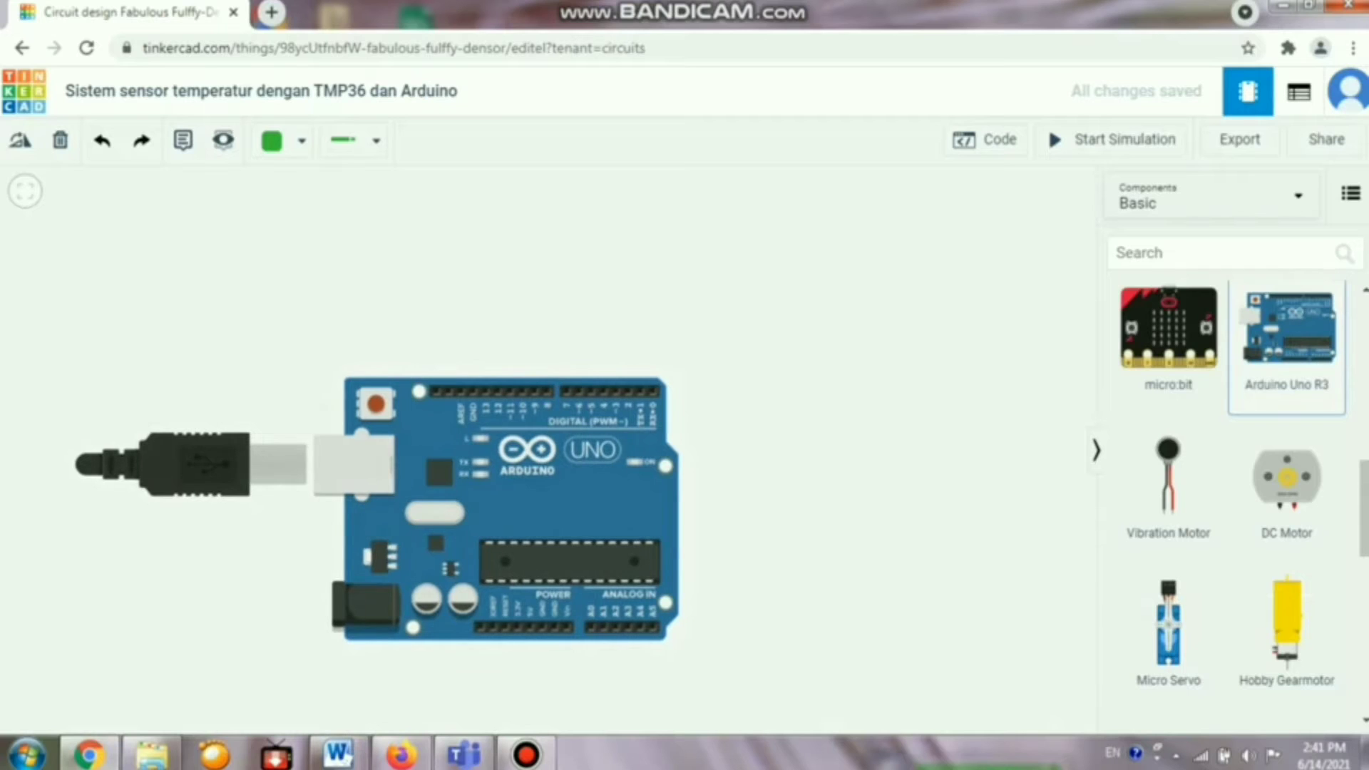
{"action": "left_click", "coordinate": [505, 509]}
- Add a small breadboard directly above the Arduino Uno, aligned with its left edge
{"action": "scroll", "coordinate": [1234, 499], "scroll_direction": "up", "scroll_amount": 5}
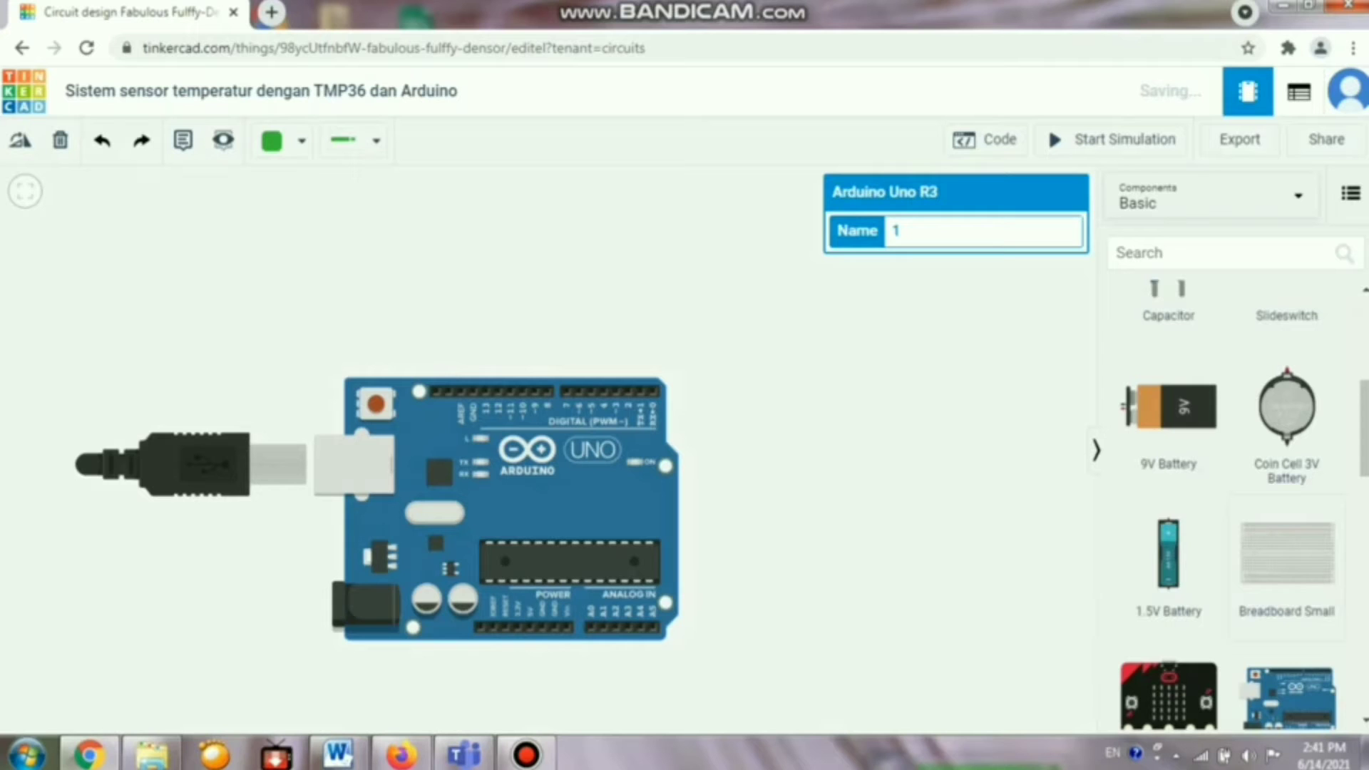
{"action": "left_click", "coordinate": [1287, 567]}
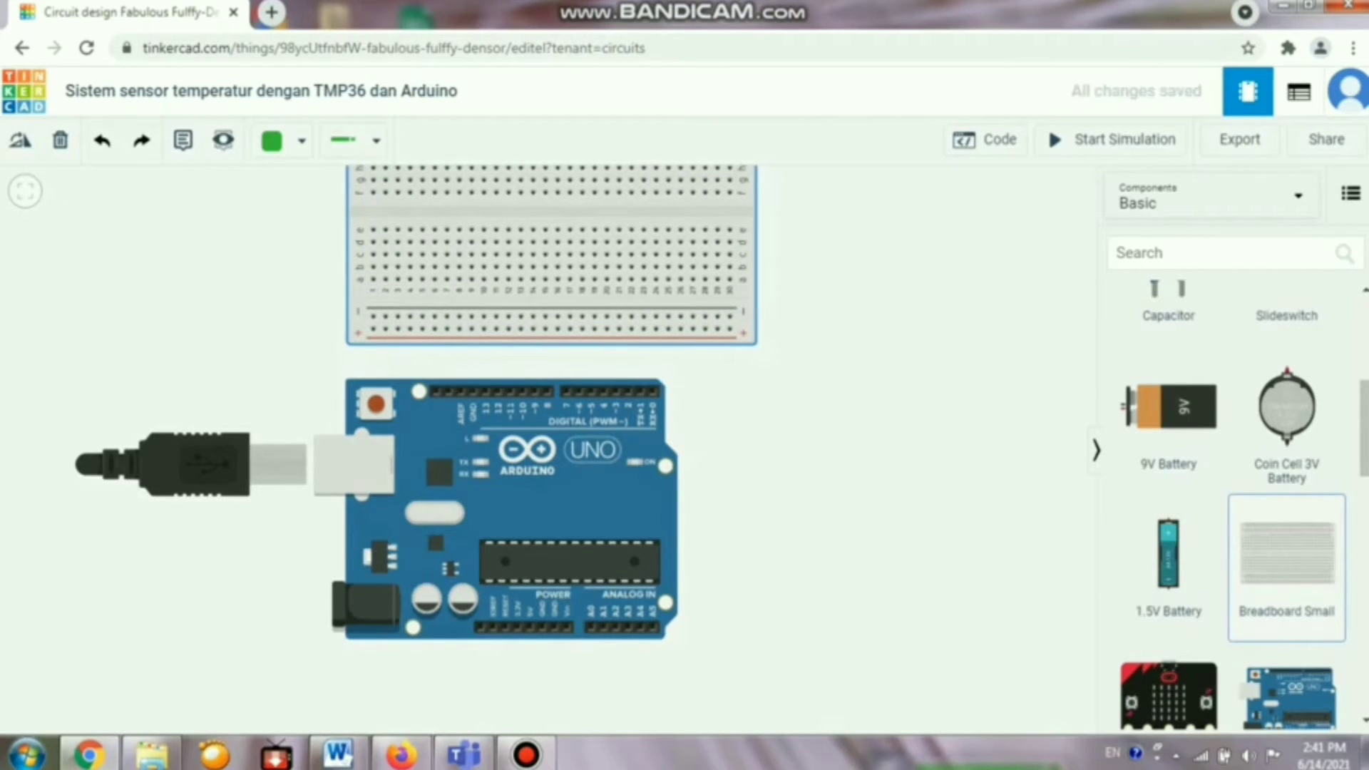
{"action": "left_click", "coordinate": [597, 239]}
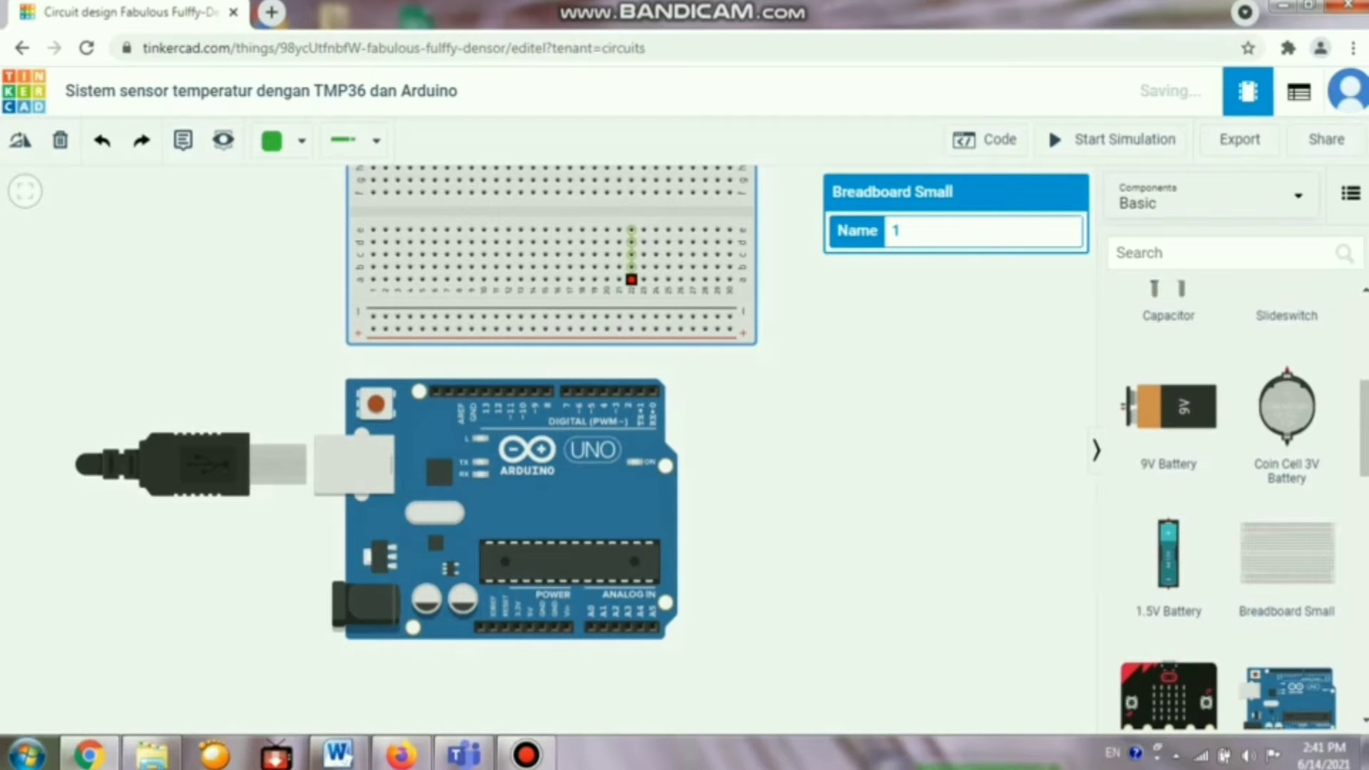
- Place three resistors side by side in a row to the right of the breadboard's upper half
{"action": "scroll", "coordinate": [686, 452], "scroll_direction": "down", "scroll_amount": 2}
{"action": "left_click_drag", "start_coordinate": [702, 452], "coordinate": [705, 519]}
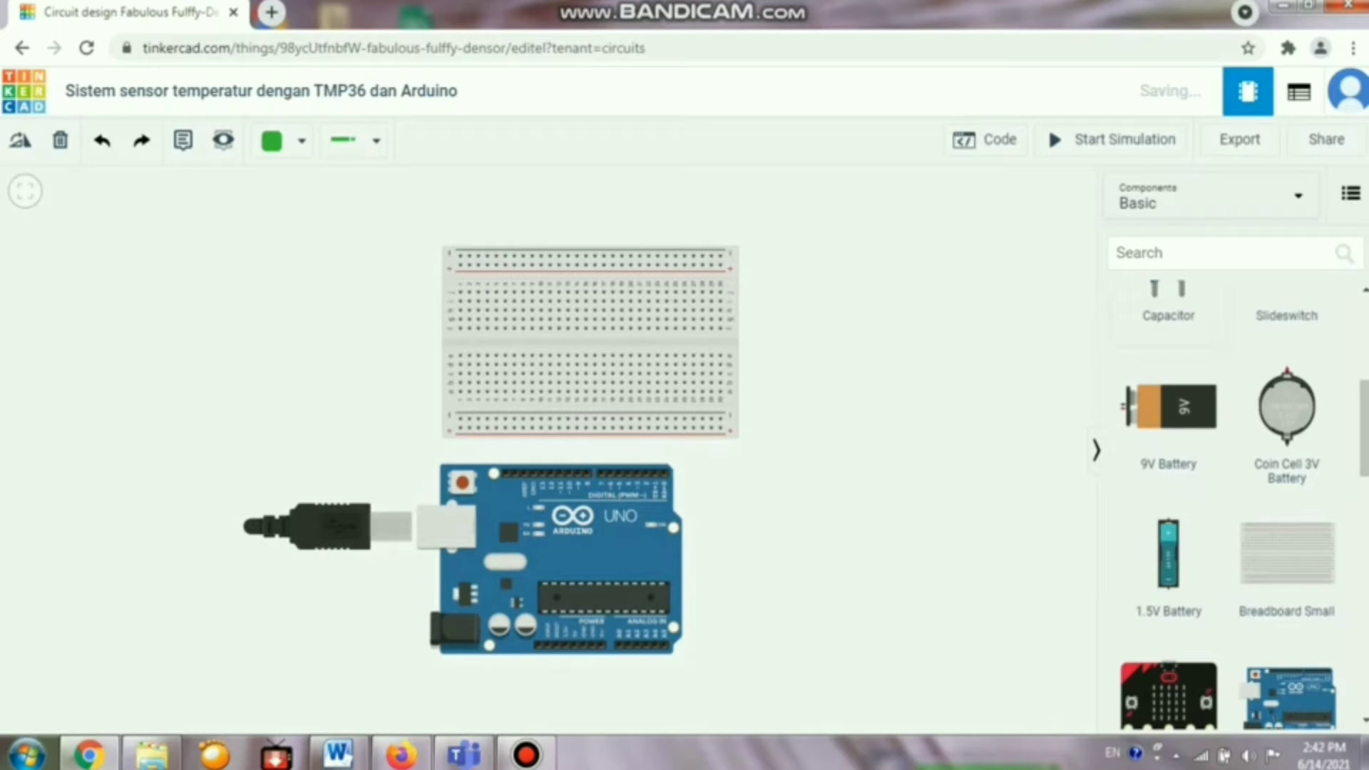
{"action": "scroll", "coordinate": [1227, 499], "scroll_direction": "up", "scroll_amount": 5}
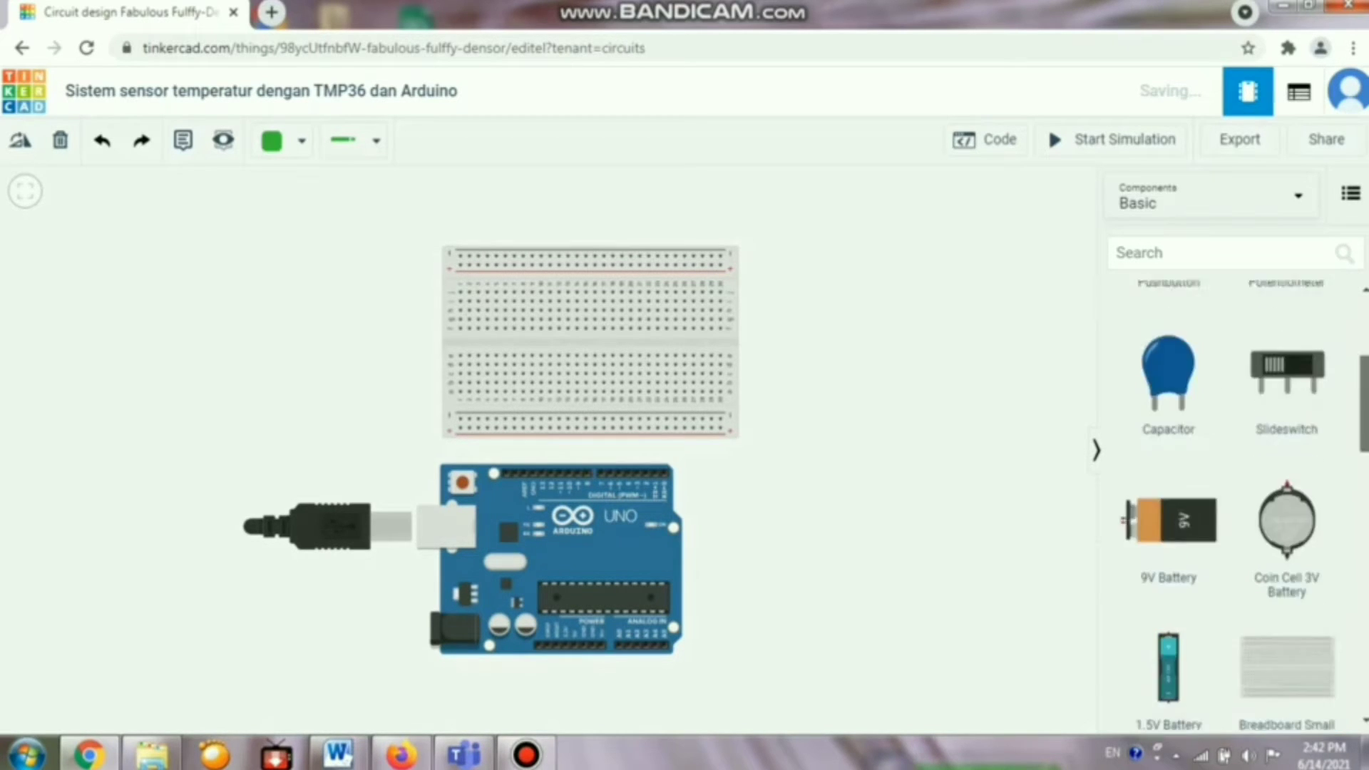
{"action": "left_click_drag", "start_coordinate": [1168, 353], "coordinate": [782, 291]}
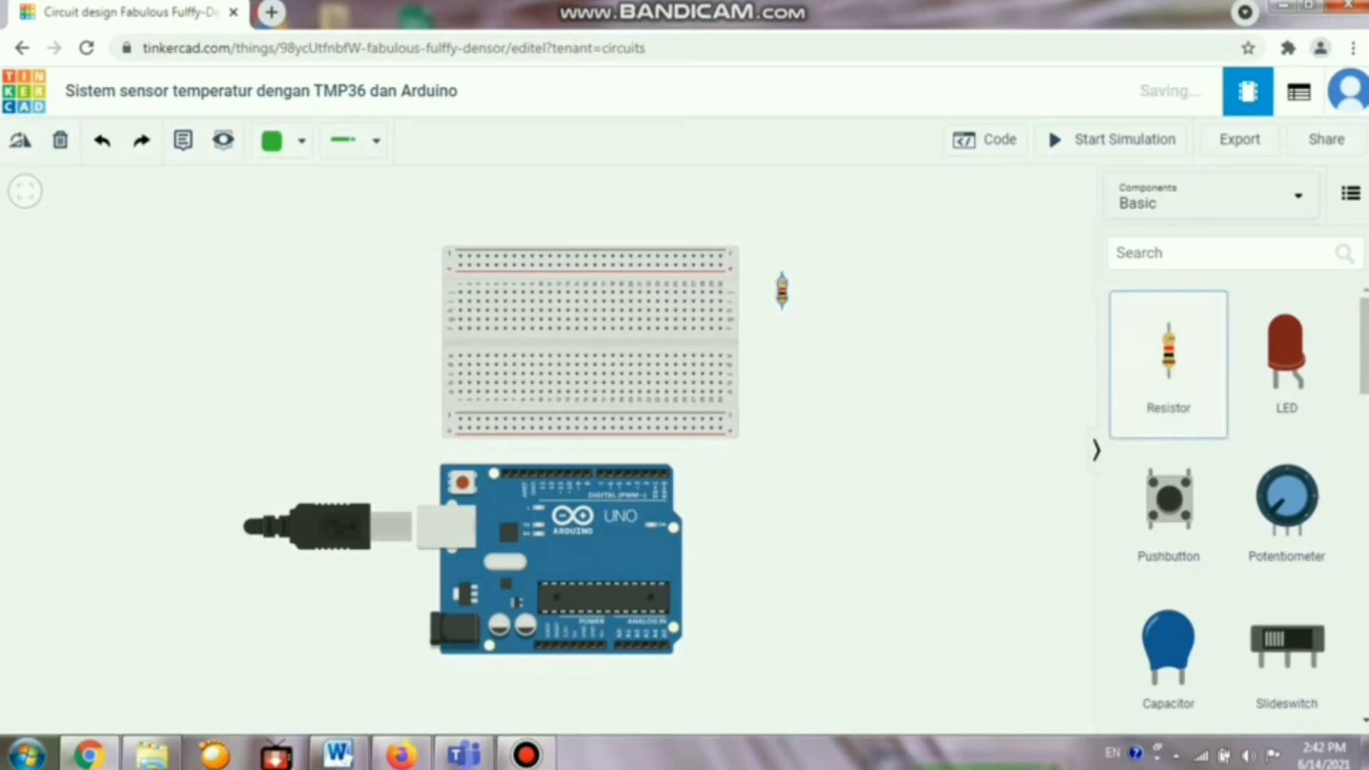
{"action": "left_click_drag", "start_coordinate": [1168, 353], "coordinate": [817, 291]}
{"action": "left_click_drag", "start_coordinate": [1168, 353], "coordinate": [854, 291]}
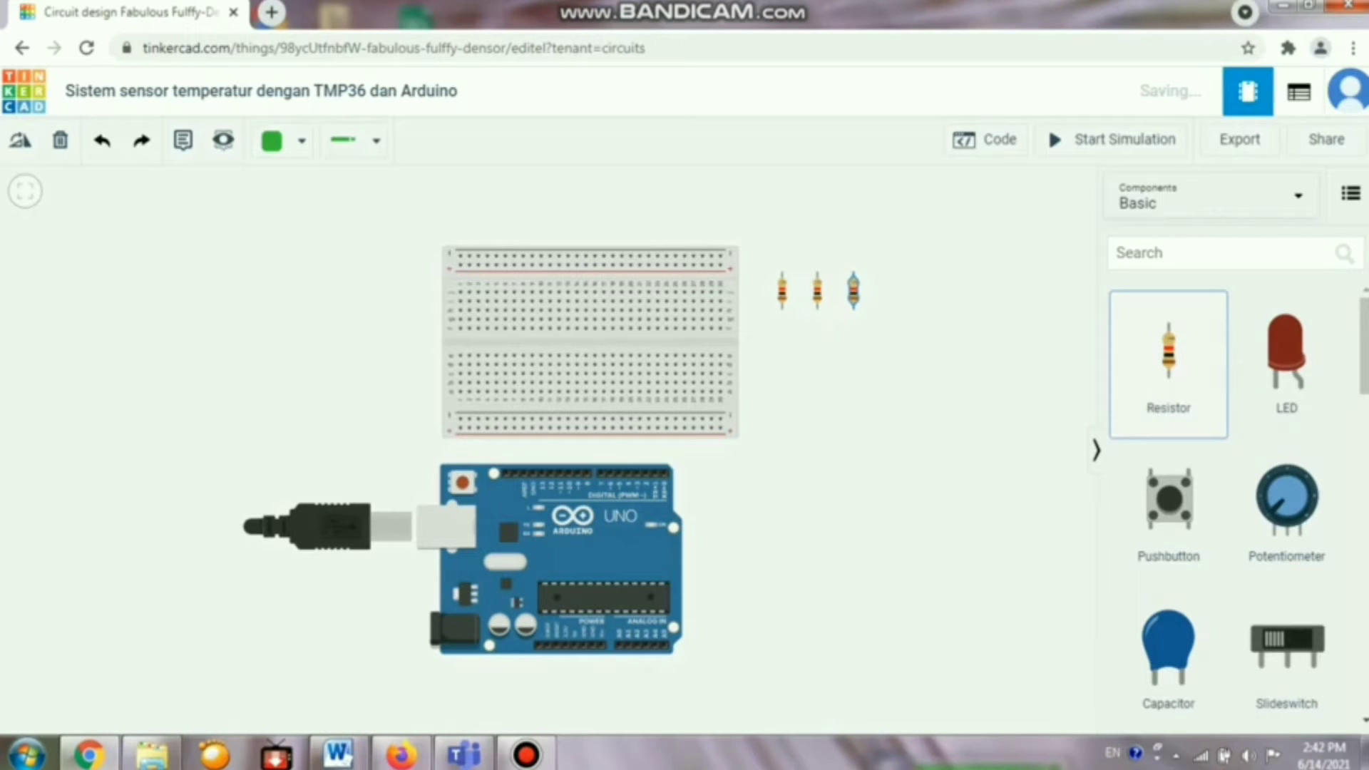
- Place three red LEDs in a row directly below the three resistors
{"action": "left_click_drag", "start_coordinate": [1286, 353], "coordinate": [781, 340]}
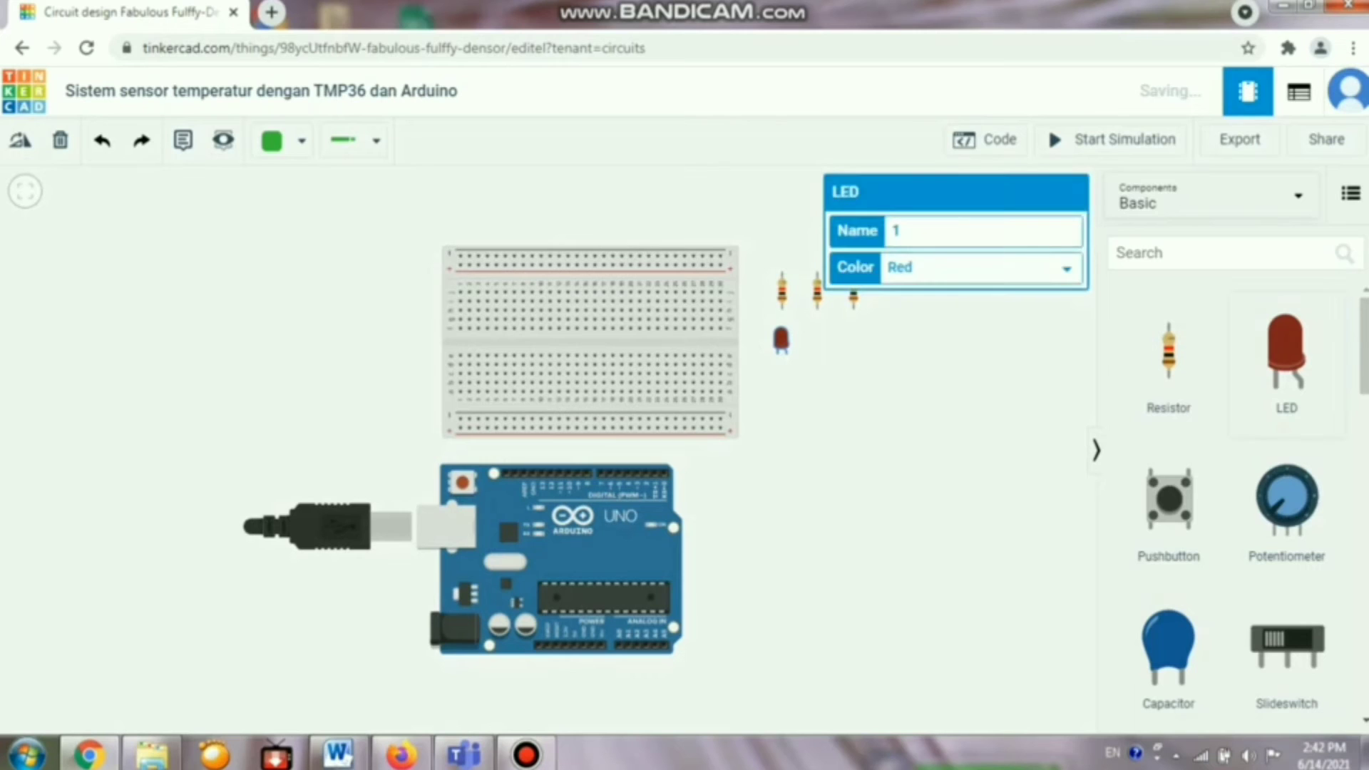
{"action": "left_click_drag", "start_coordinate": [1287, 353], "coordinate": [821, 341]}
{"action": "left_click_drag", "start_coordinate": [1287, 353], "coordinate": [859, 340]}
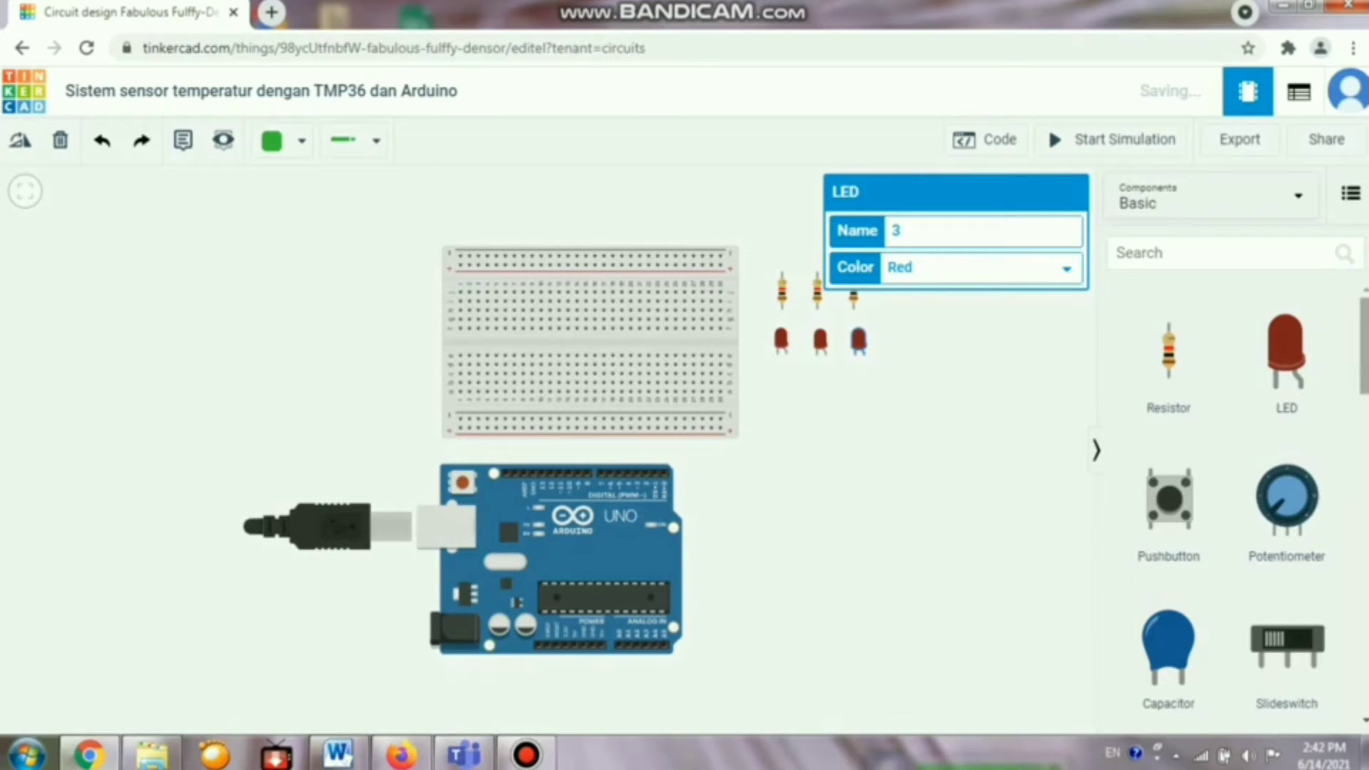
- Place a TMP36 temperature sensor below the first LED, beside the breadboard's lower edge
{"action": "scroll", "coordinate": [1226, 499], "scroll_direction": "down", "scroll_amount": 10}
{"action": "scroll", "coordinate": [1227, 499], "scroll_direction": "down", "scroll_amount": 8}
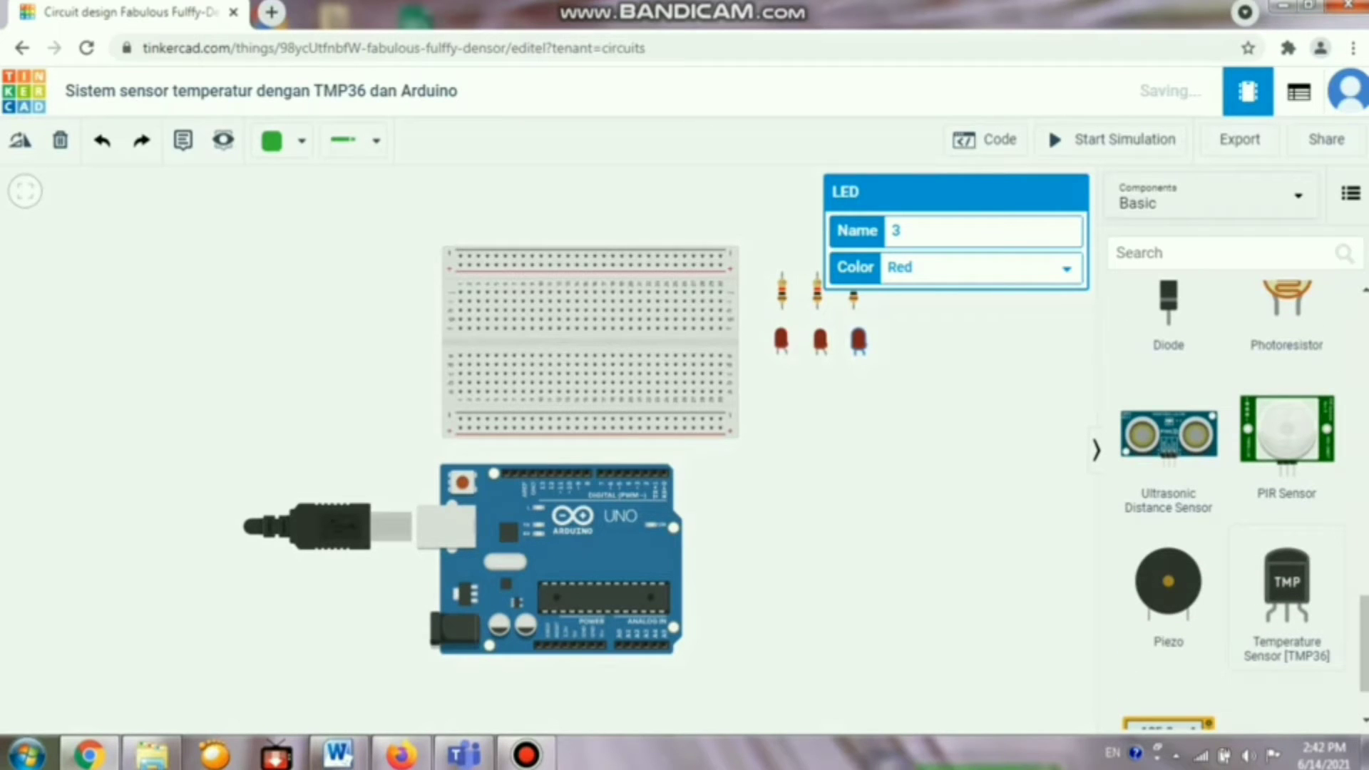
{"action": "left_click_drag", "start_coordinate": [1288, 592], "coordinate": [785, 423]}
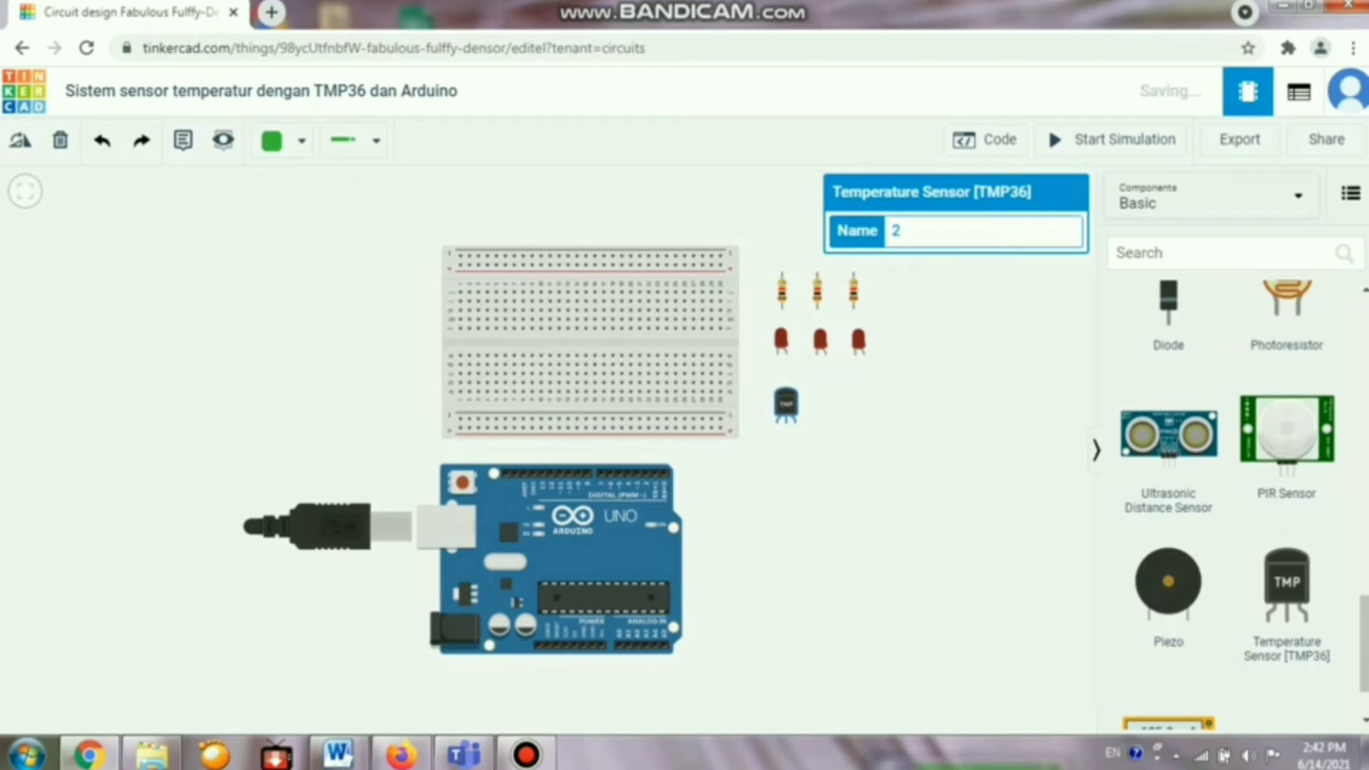
- Insert the TMP36 sensor into the breadboard with its legs in row e, columns 4 to 6
{"action": "scroll", "coordinate": [687, 451], "scroll_direction": "up", "scroll_amount": 3}
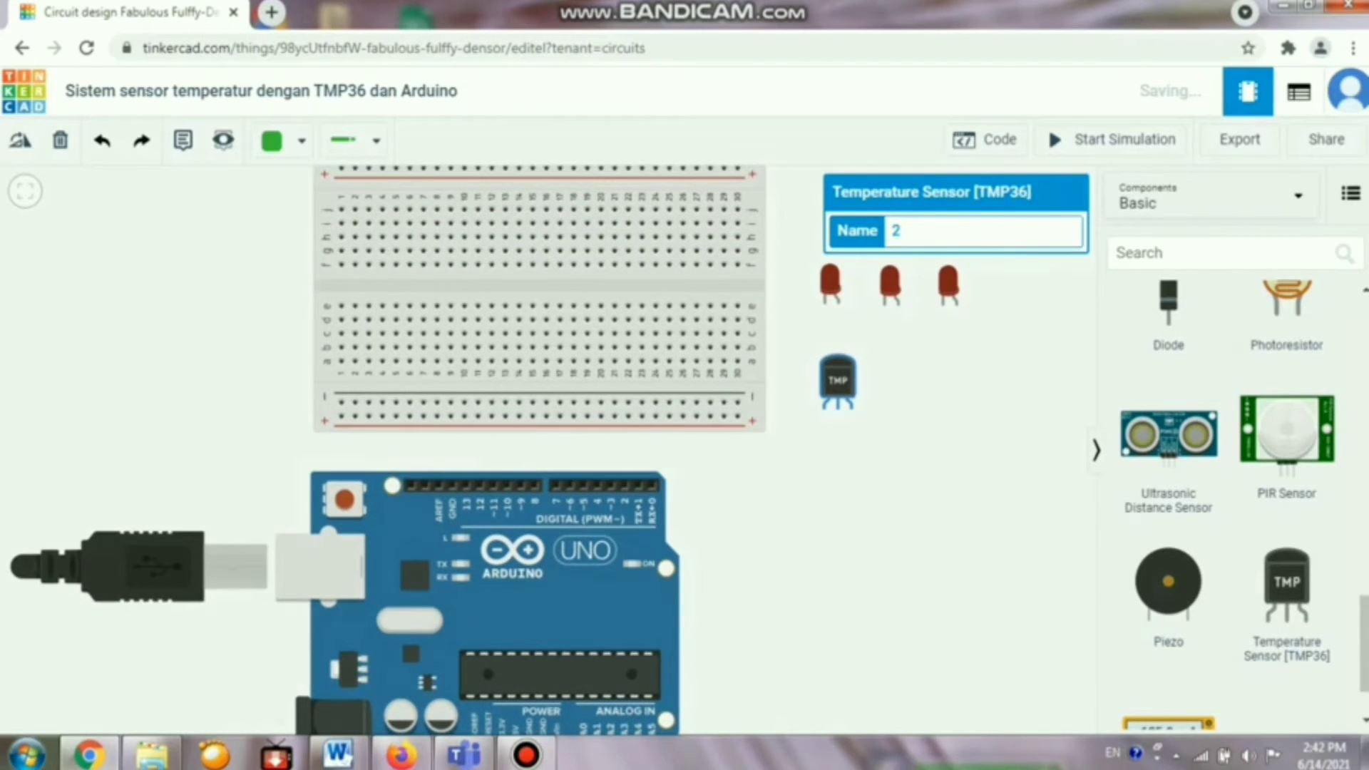
{"action": "left_click_drag", "start_coordinate": [687, 451], "coordinate": [756, 602]}
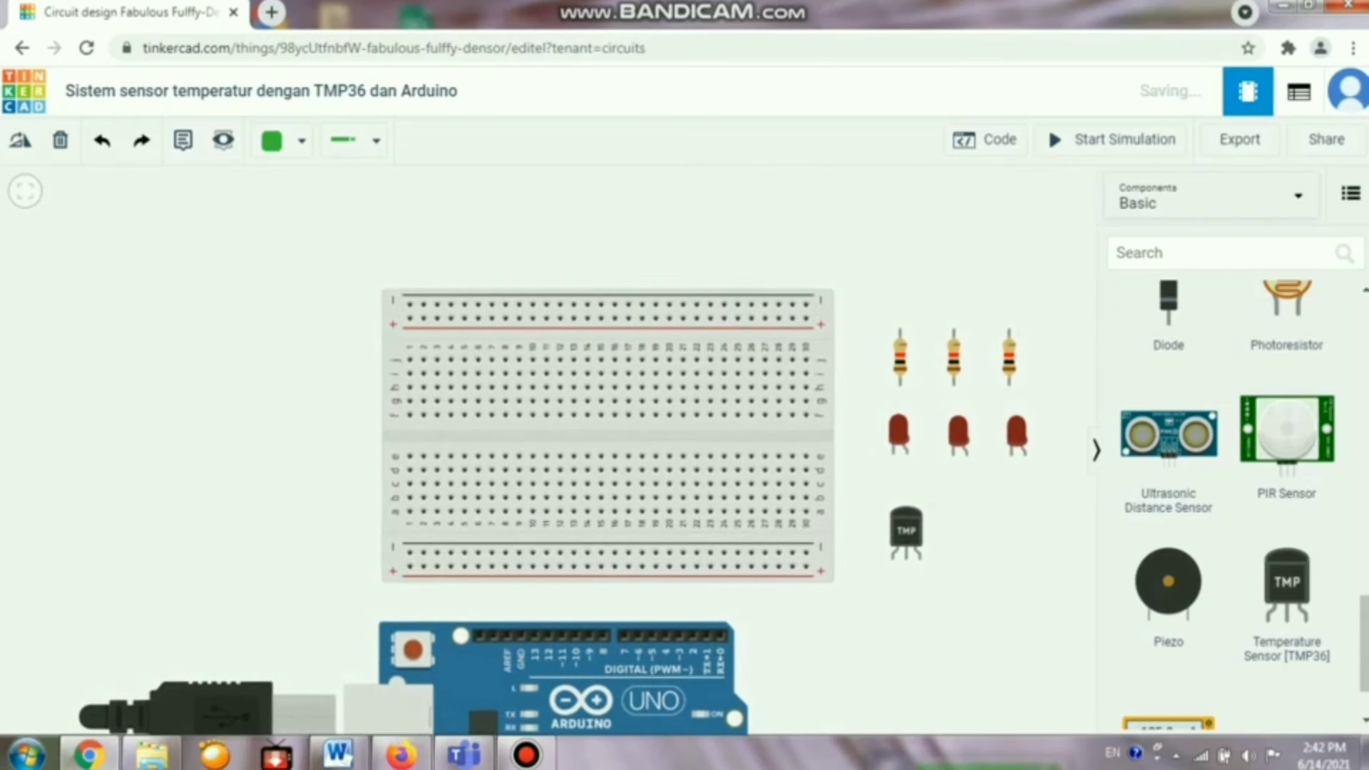
{"action": "left_click", "coordinate": [906, 532]}
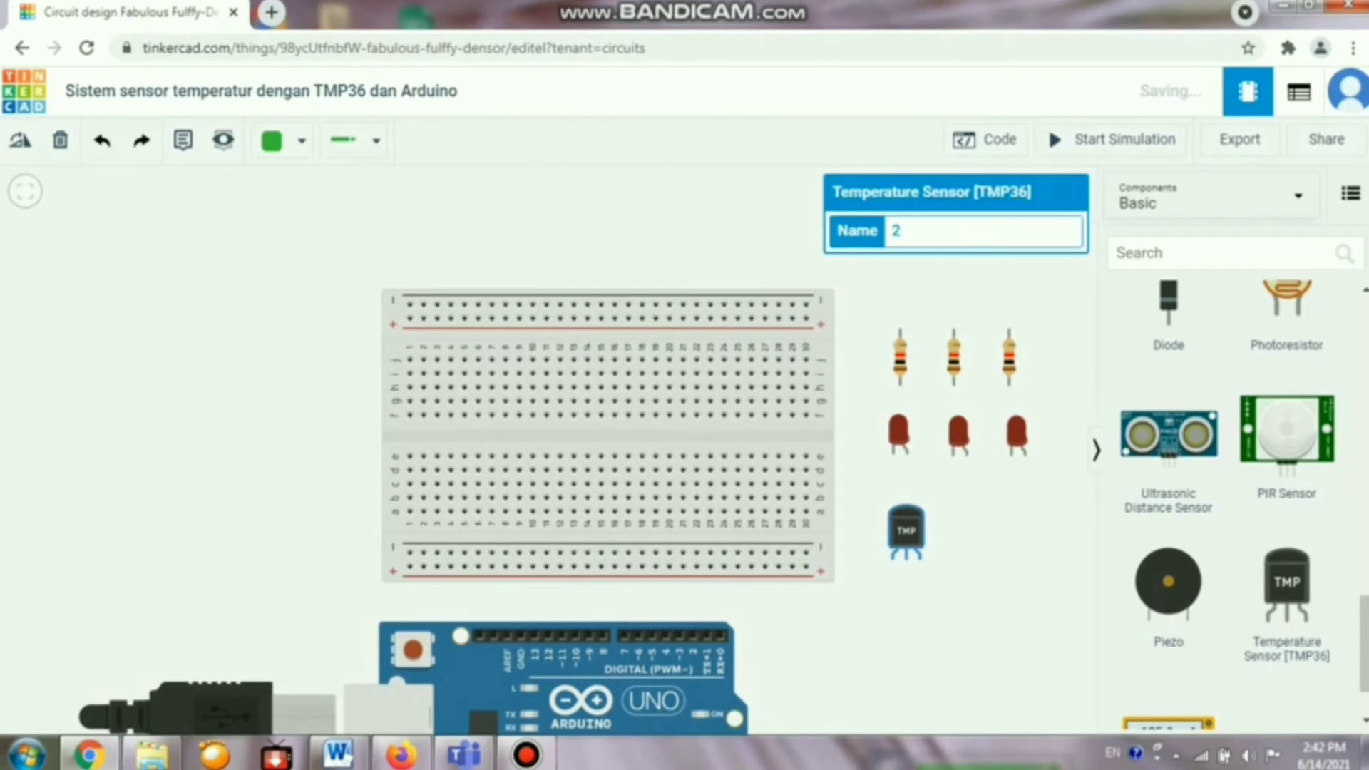
{"action": "left_click_drag", "start_coordinate": [906, 531], "coordinate": [464, 430]}
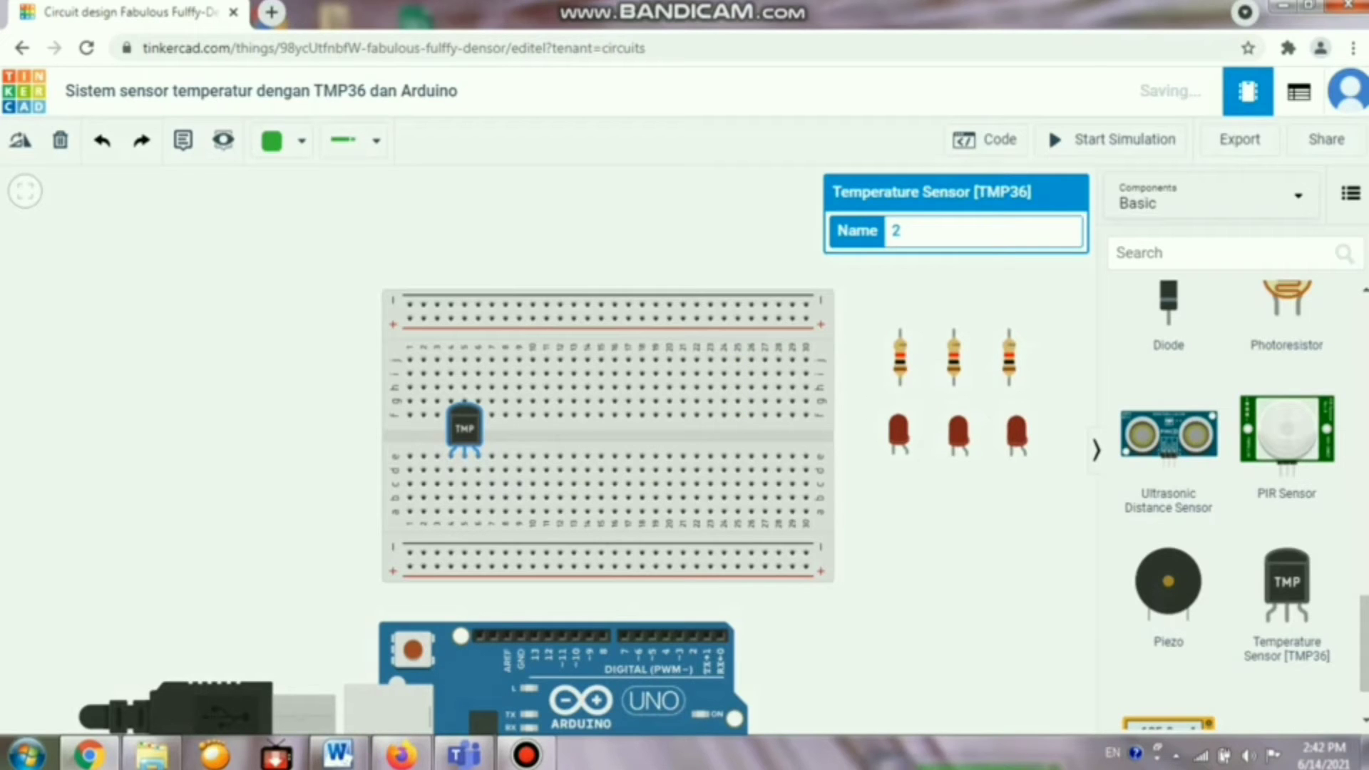
- Insert the three red LEDs into breadboard row e, at columns 20–21, 24–25 and 28–29
{"action": "left_click_drag", "start_coordinate": [899, 432], "coordinate": [675, 433]}
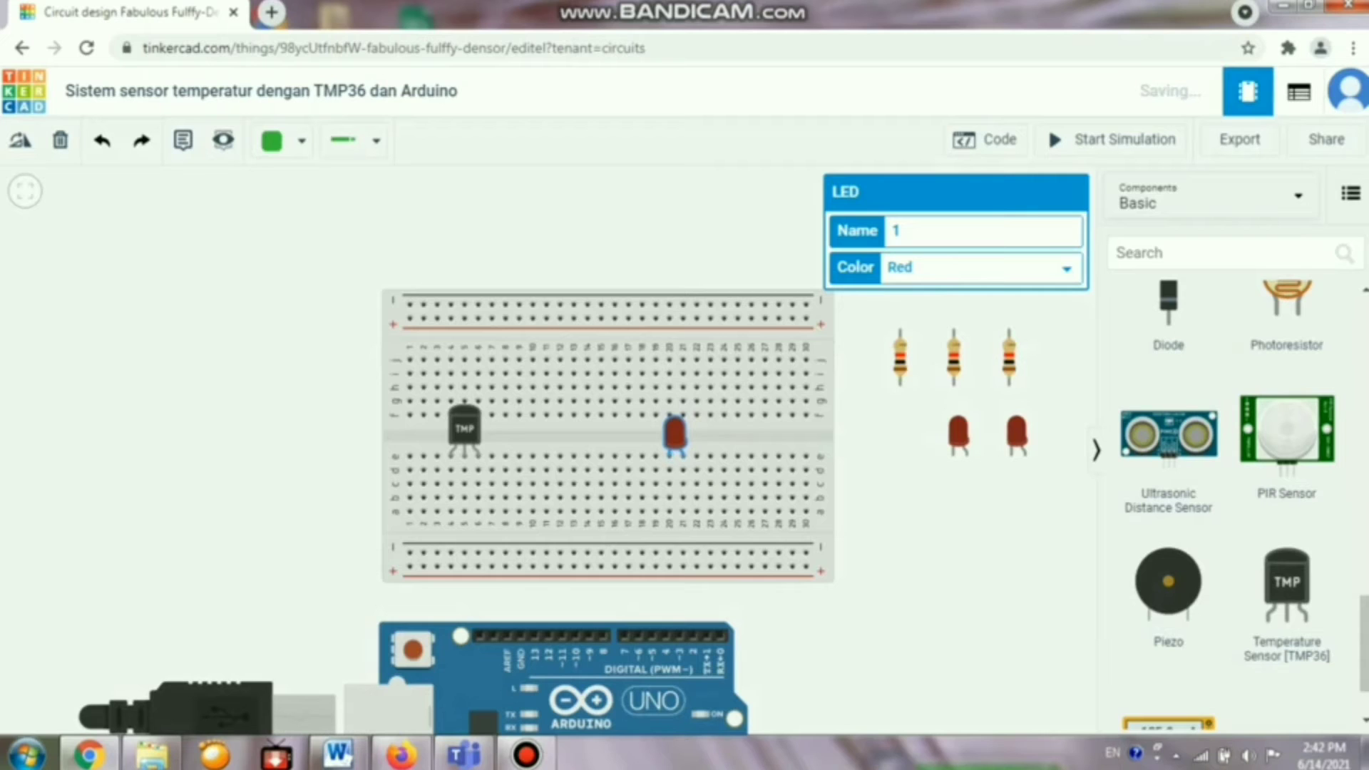
{"action": "left_click_drag", "start_coordinate": [959, 433], "coordinate": [839, 436]}
{"action": "left_click_drag", "start_coordinate": [743, 433], "coordinate": [729, 433]}
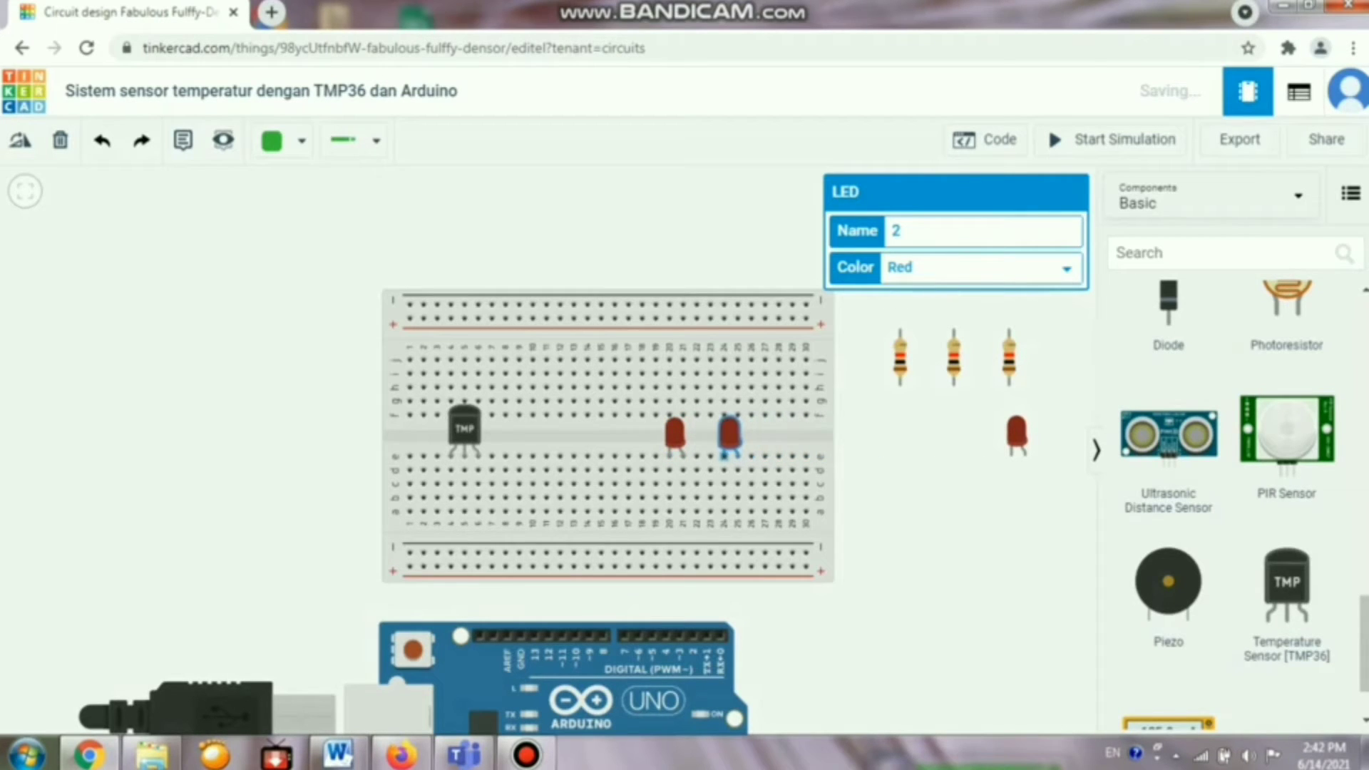
{"action": "left_click_drag", "start_coordinate": [1017, 436], "coordinate": [785, 433]}
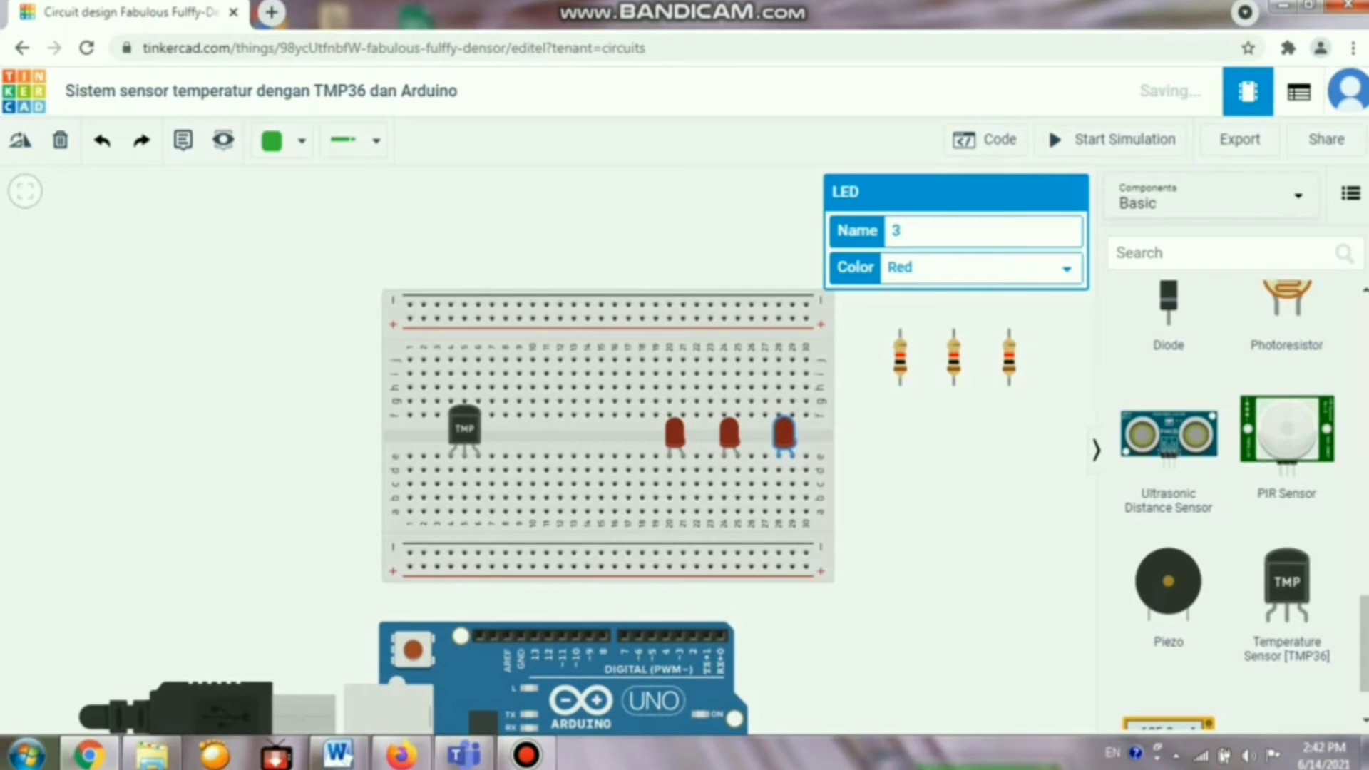
- Place the three resistors below the LEDs, linking row b of columns 20, 24 and 28 to the lower negative rail
{"action": "left_click_drag", "start_coordinate": [901, 356], "coordinate": [671, 524]}
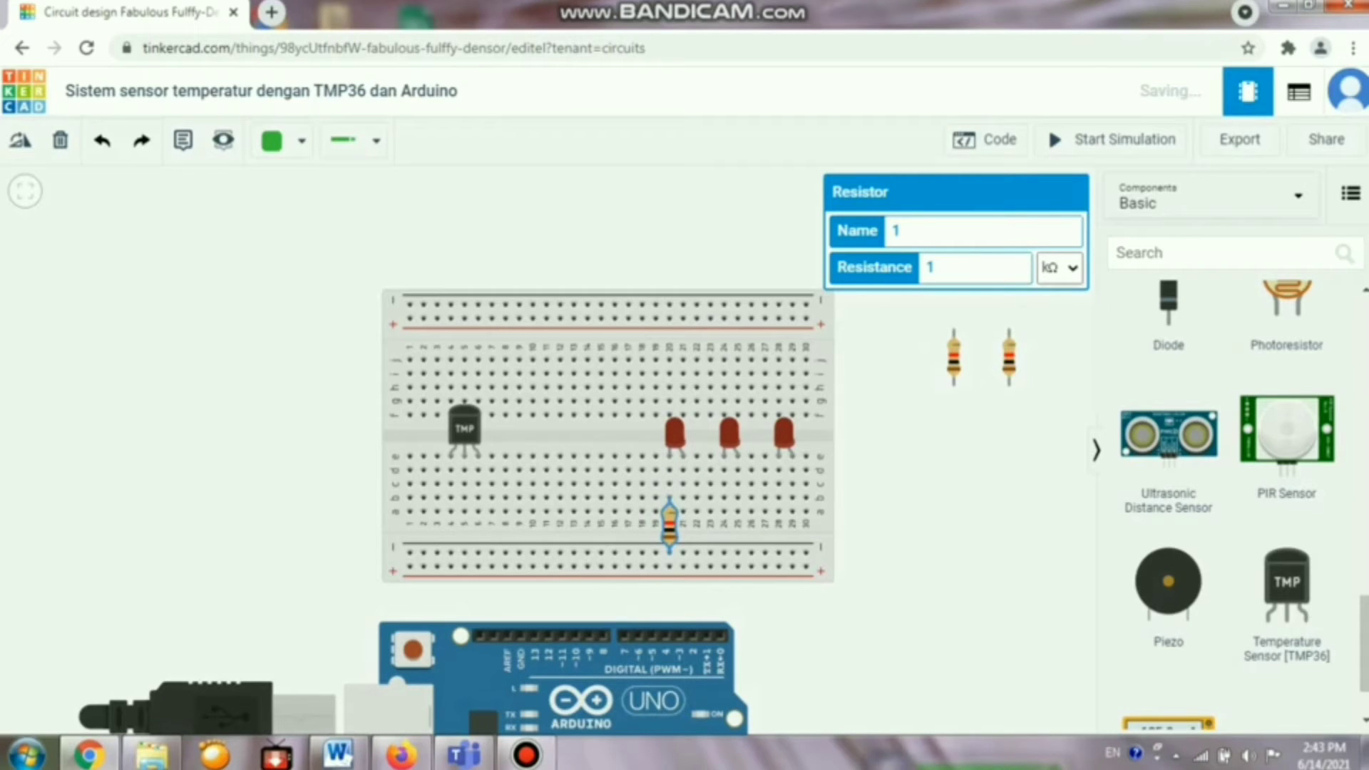
{"action": "left_click_drag", "start_coordinate": [954, 356], "coordinate": [724, 524]}
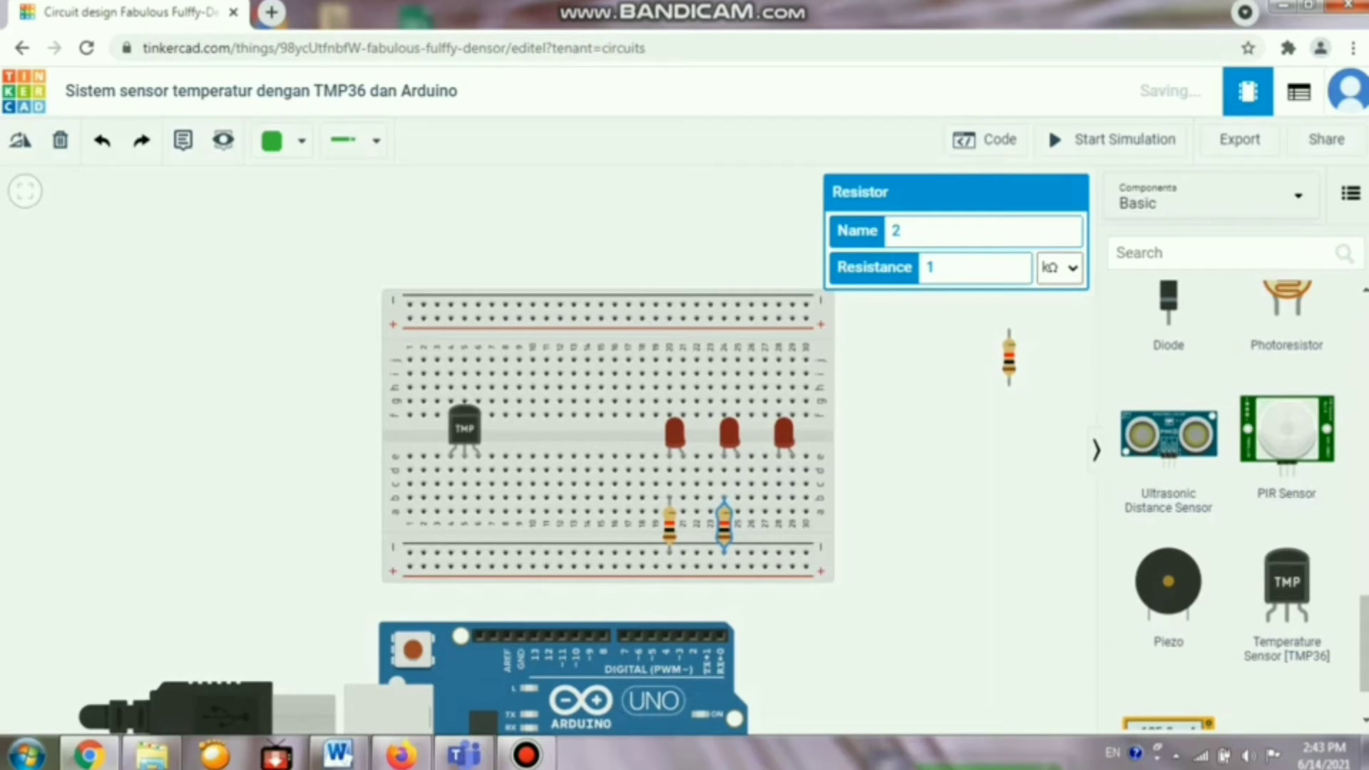
{"action": "left_click_drag", "start_coordinate": [1010, 356], "coordinate": [779, 524]}
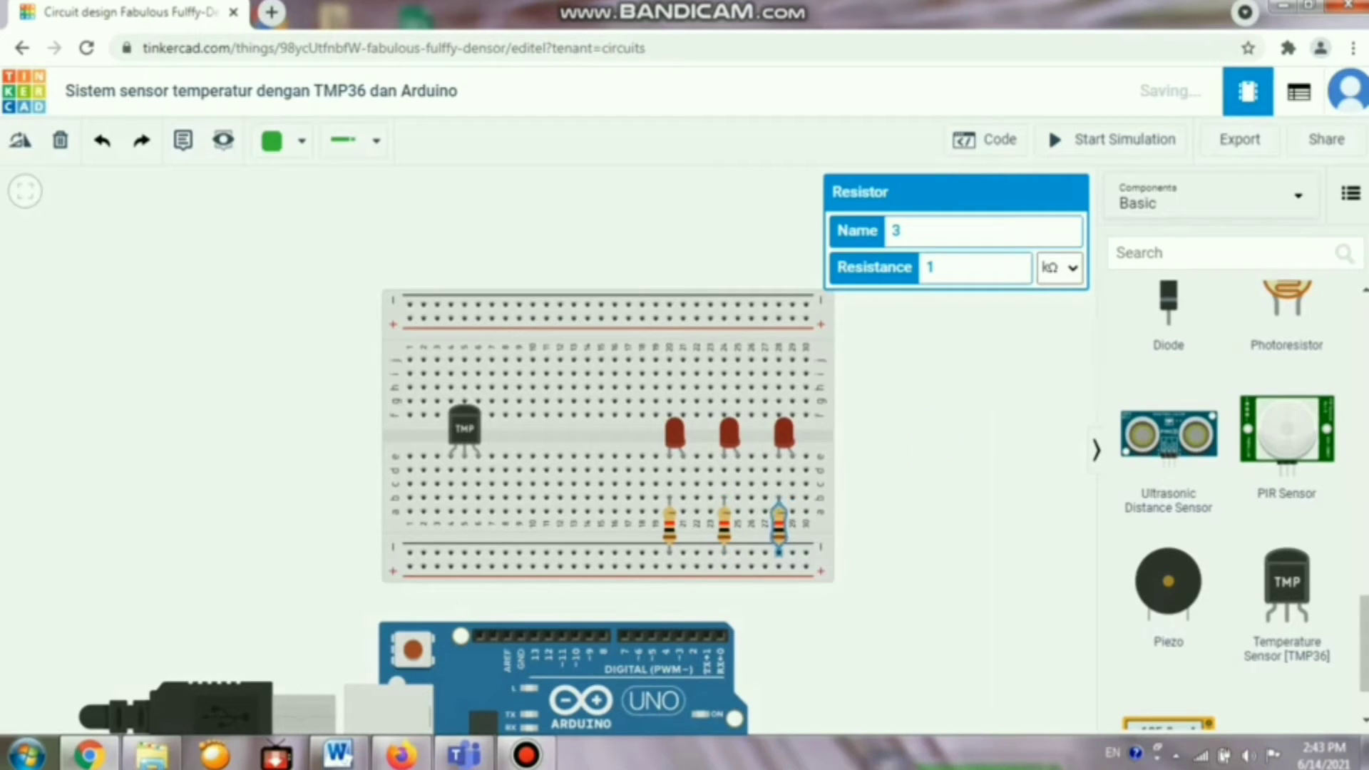
{"action": "key", "text": "Escape"}
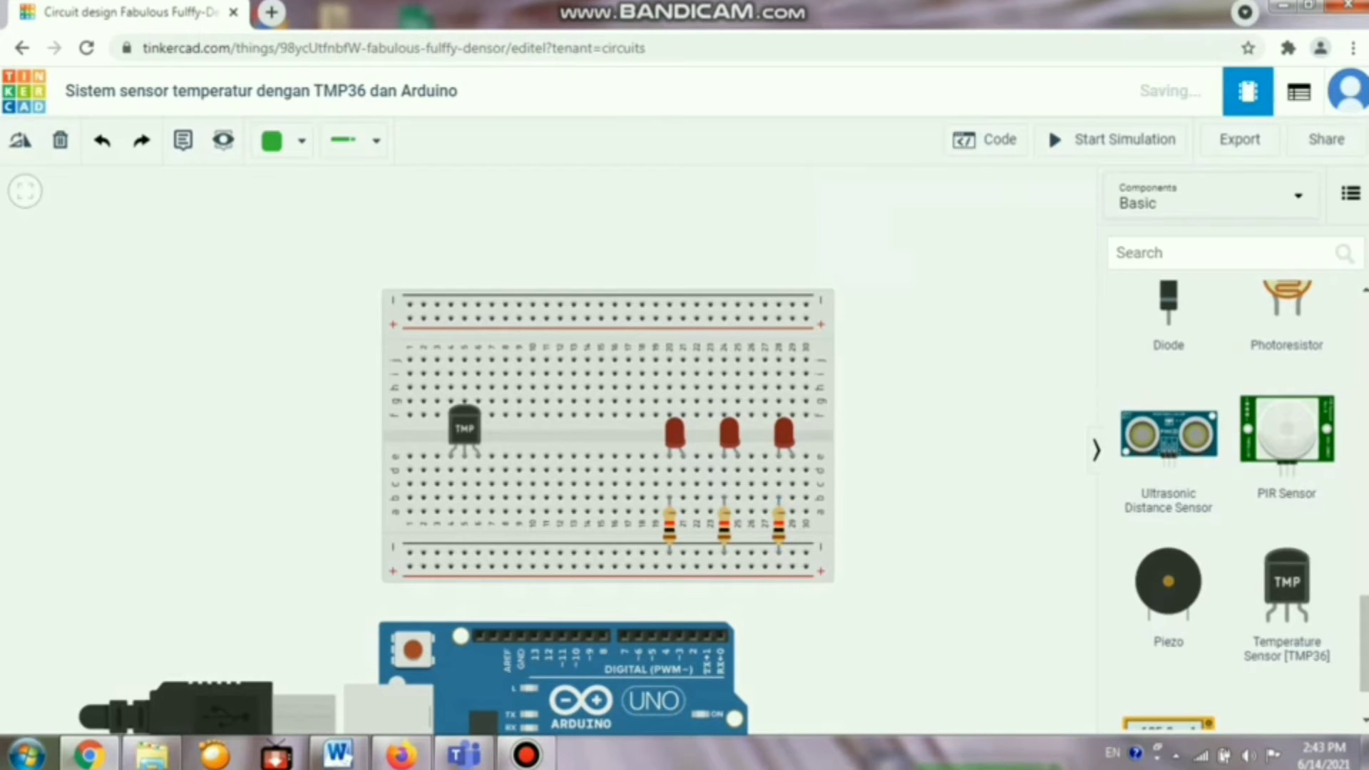
- Wire the TMP36's first leg from breadboard hole a4 to the lower positive rail in green
{"action": "left_click_drag", "start_coordinate": [920, 528], "coordinate": [922, 381]}
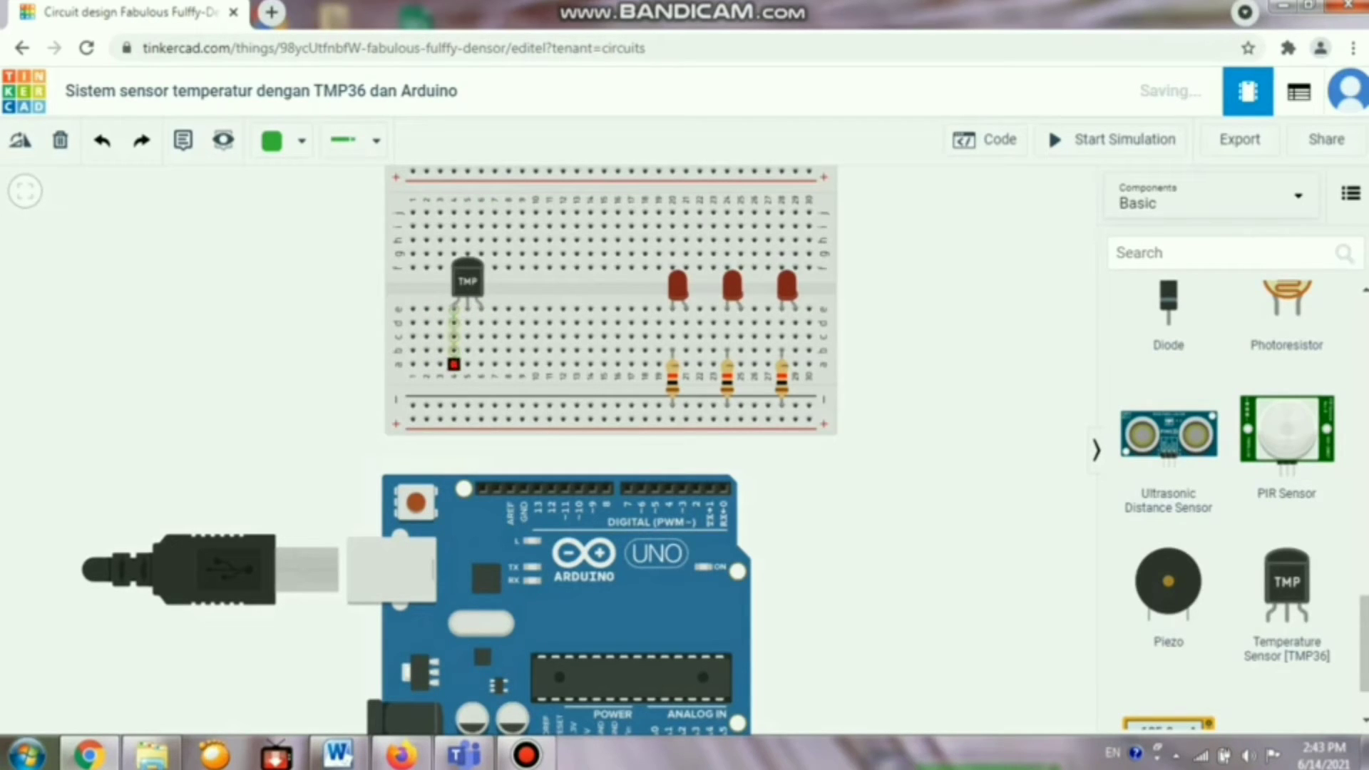
{"action": "left_click", "coordinate": [454, 364]}
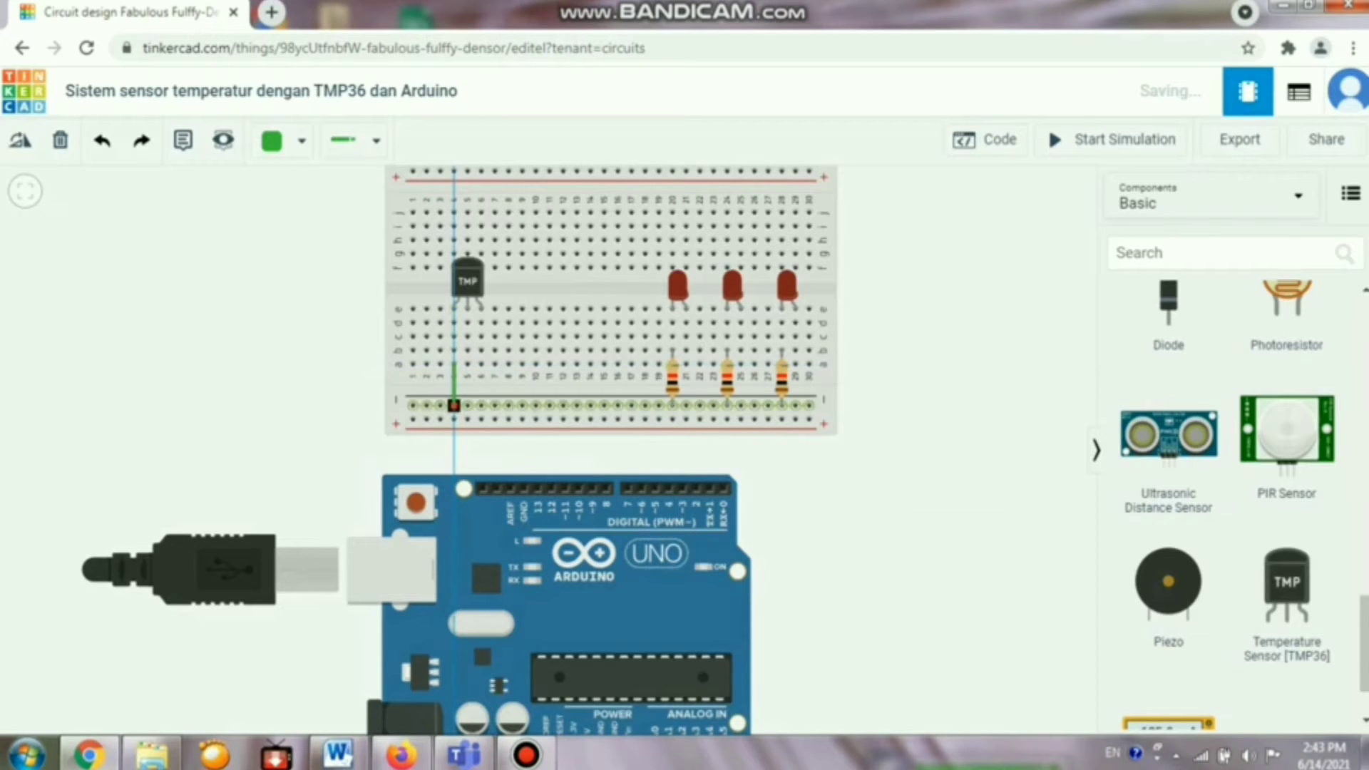
{"action": "left_click", "coordinate": [454, 418]}
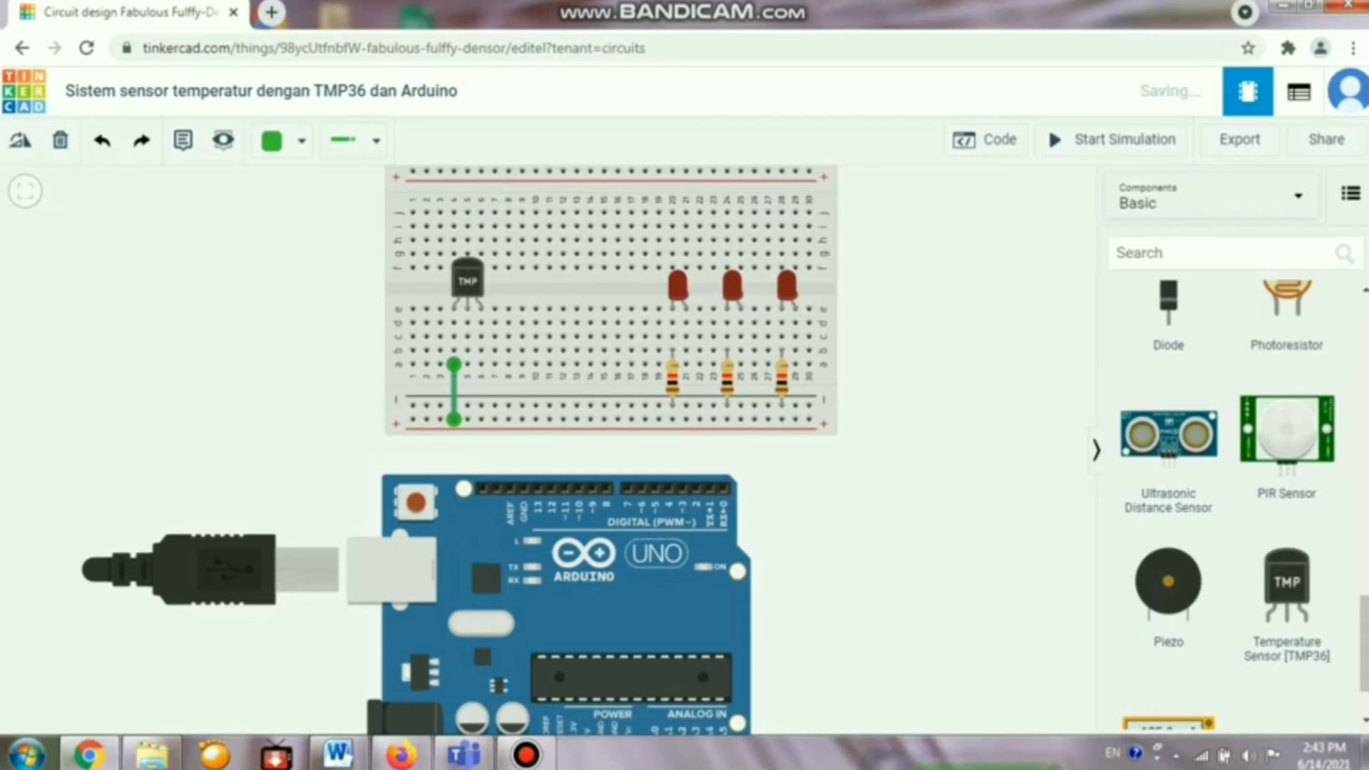
- Route a green wire from the right end of the lower positive rail around the Arduino to its 5V pin
{"action": "left_click_drag", "start_coordinate": [856, 542], "coordinate": [853, 447]}
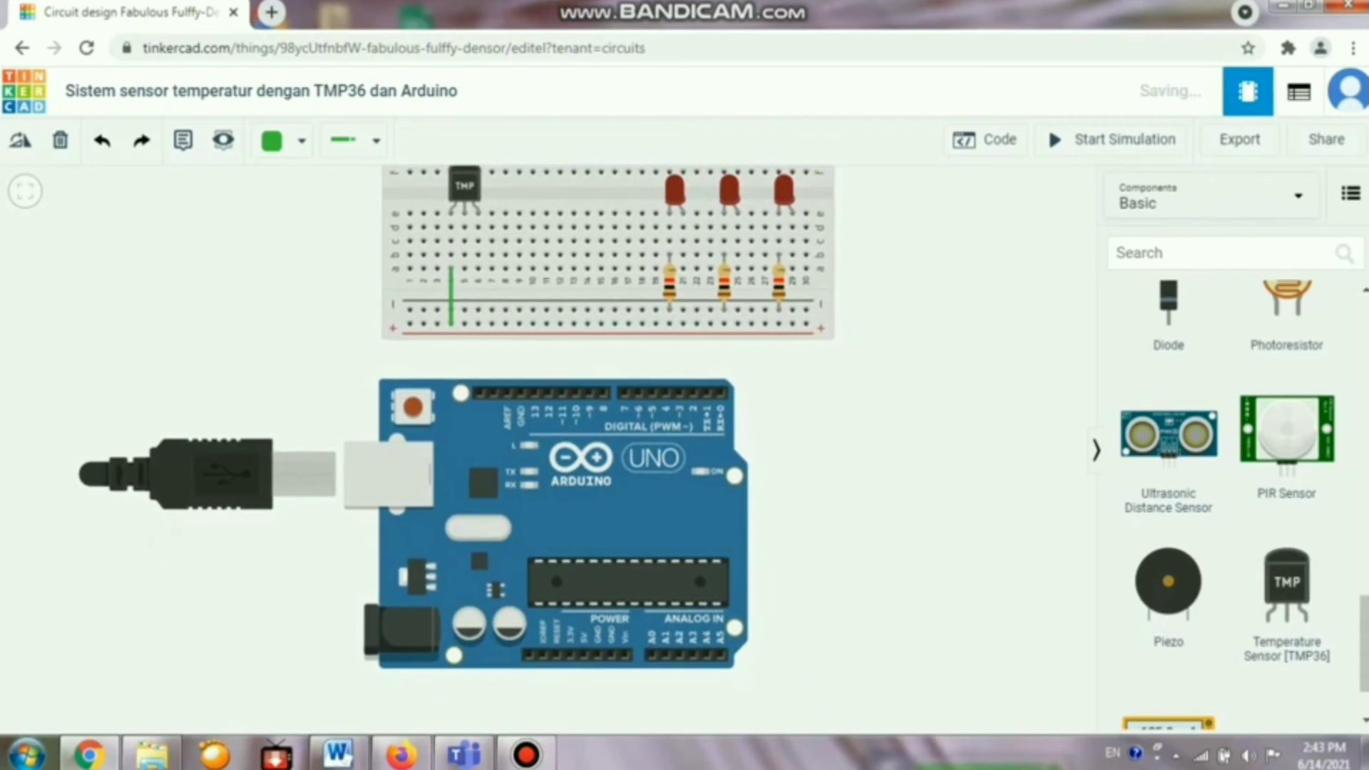
{"action": "left_click", "coordinate": [805, 324]}
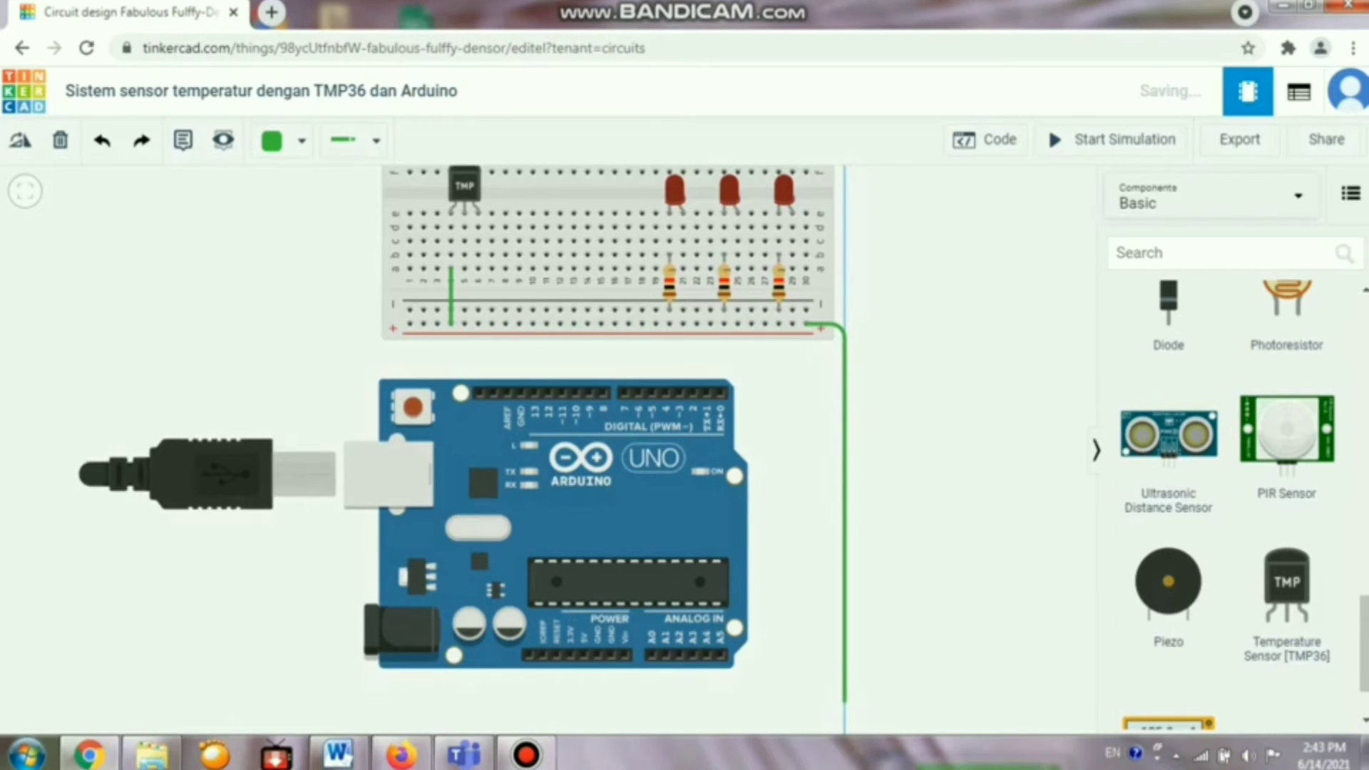
{"action": "left_click", "coordinate": [844, 699]}
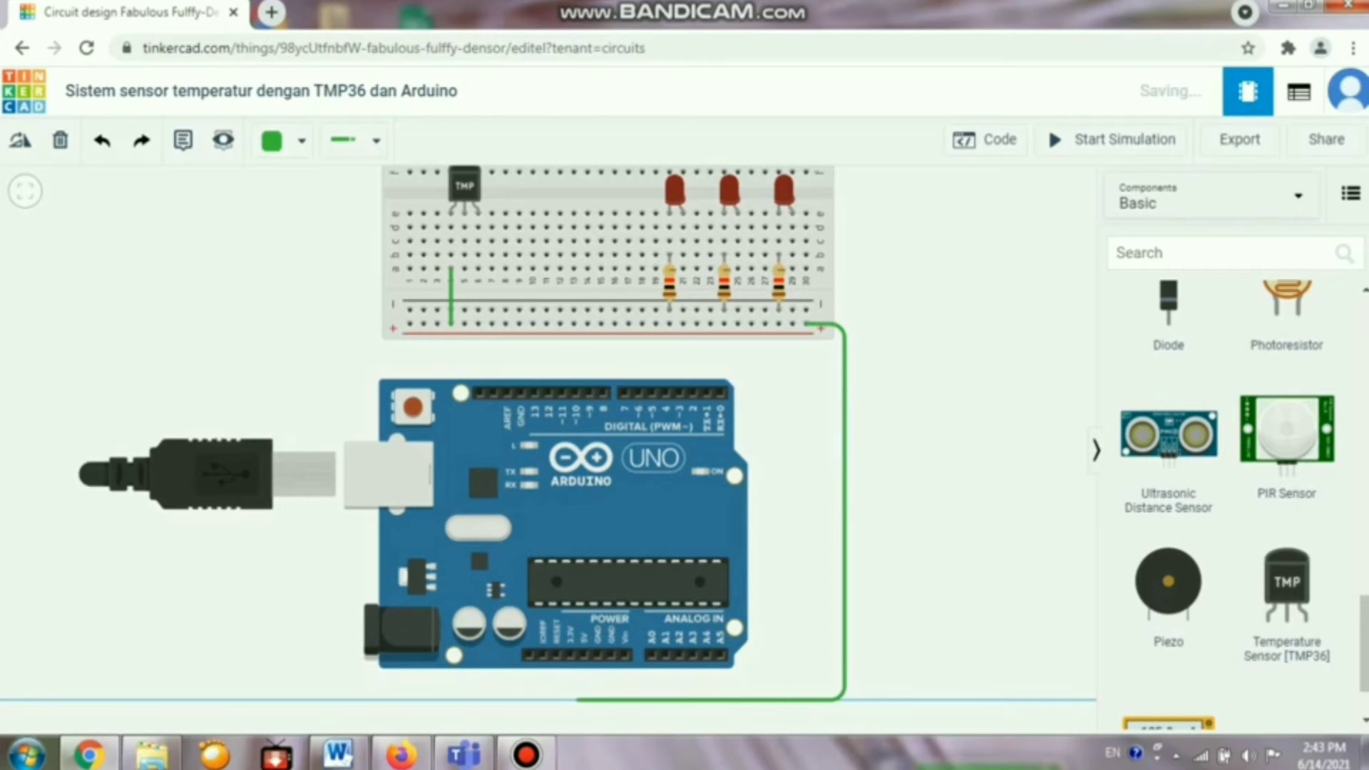
{"action": "left_click", "coordinate": [581, 699]}
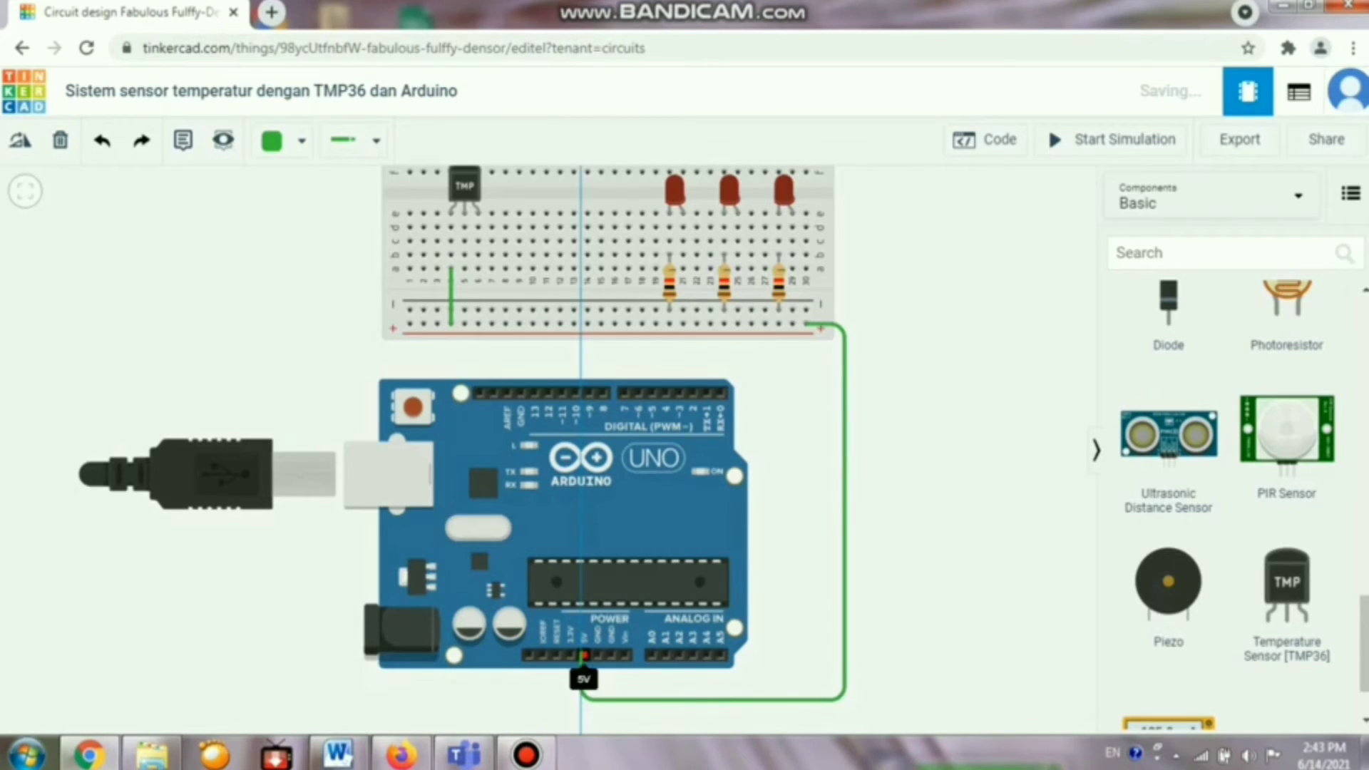
{"action": "left_click", "coordinate": [584, 655]}
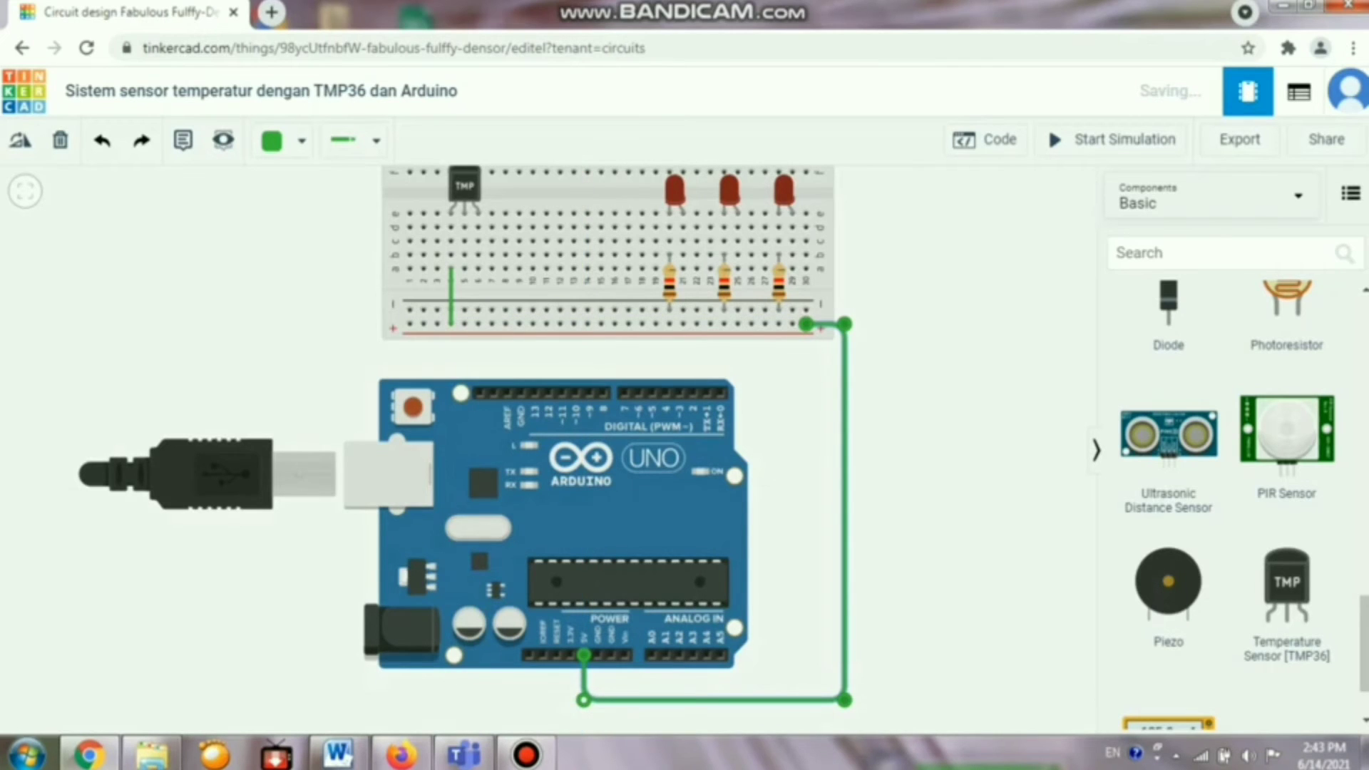
- Route a black wire from the TMP36's middle leg at a5 around the Arduino to analog pin A0, straightening its final bend
{"action": "left_click", "coordinate": [464, 268]}
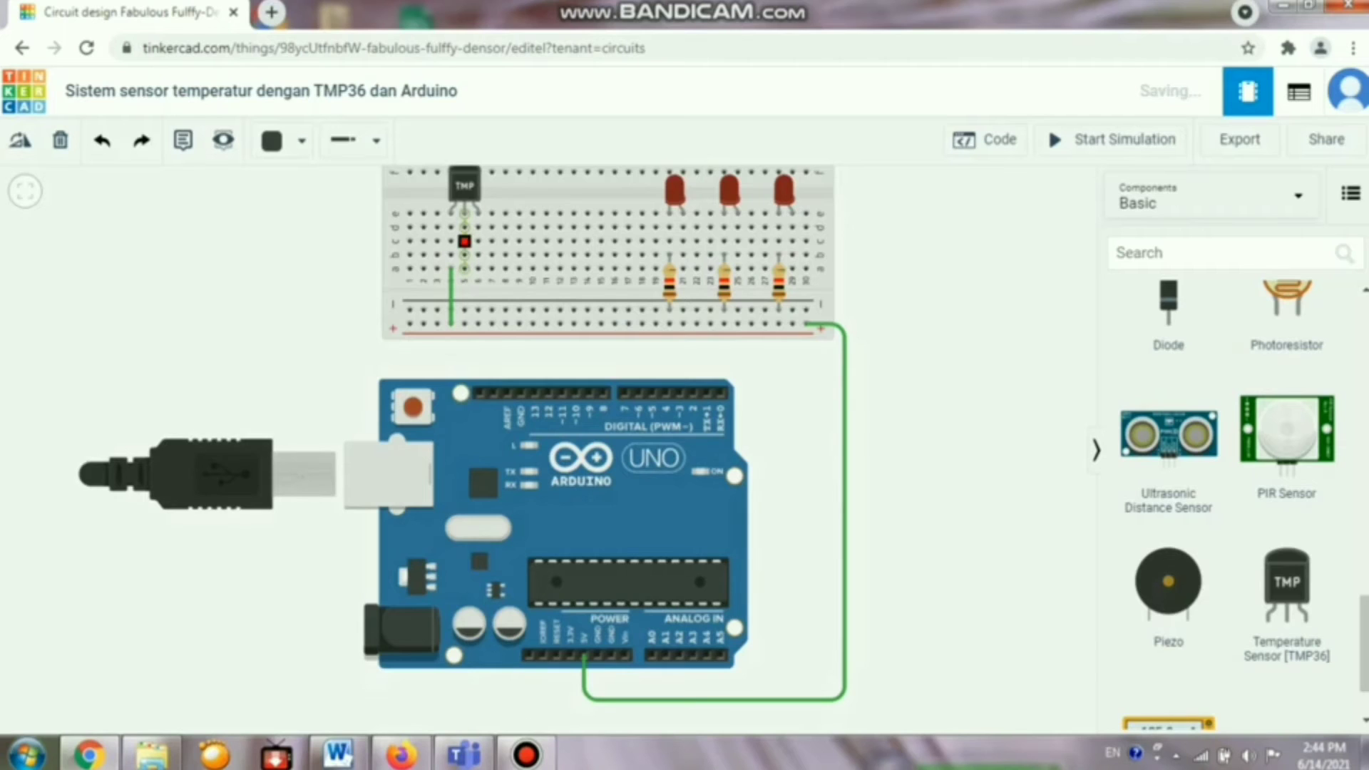
{"action": "left_click", "coordinate": [464, 268]}
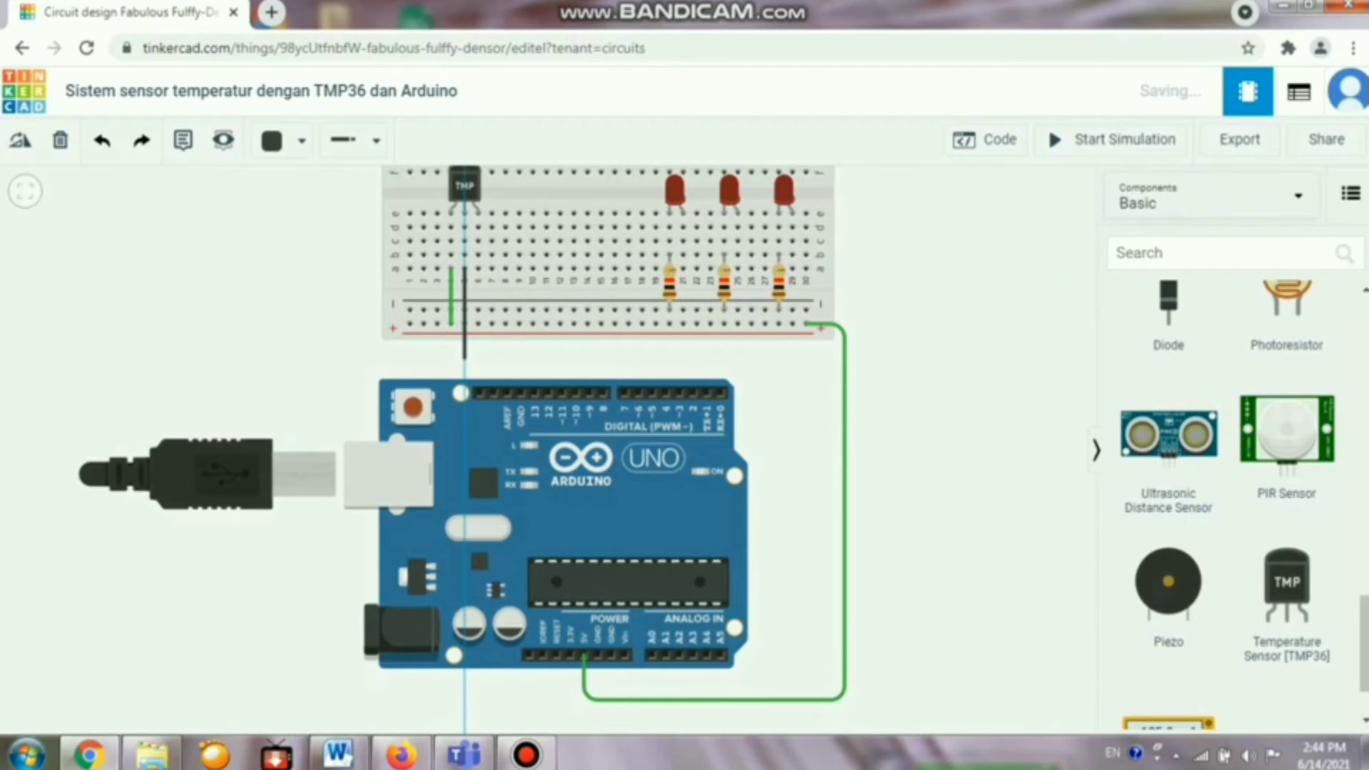
{"action": "left_click", "coordinate": [464, 358]}
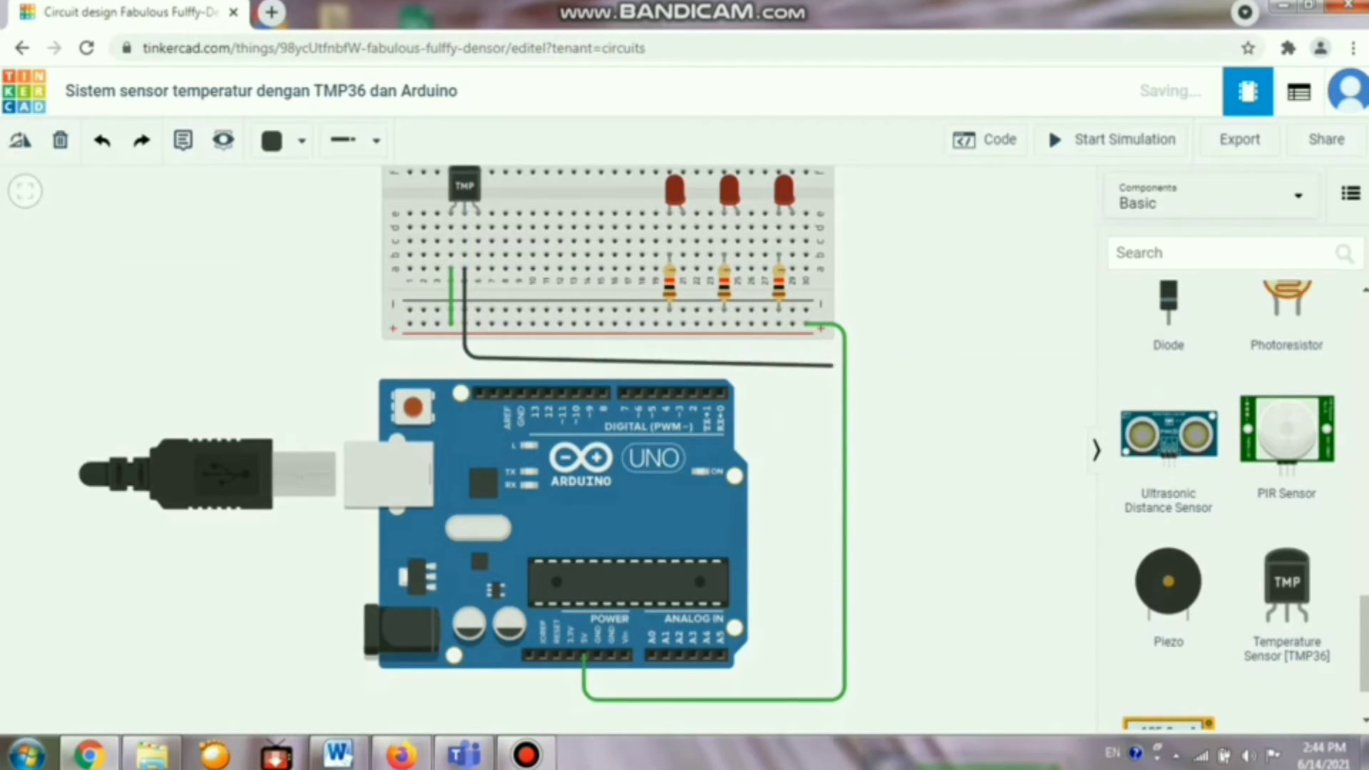
{"action": "left_click", "coordinate": [824, 362]}
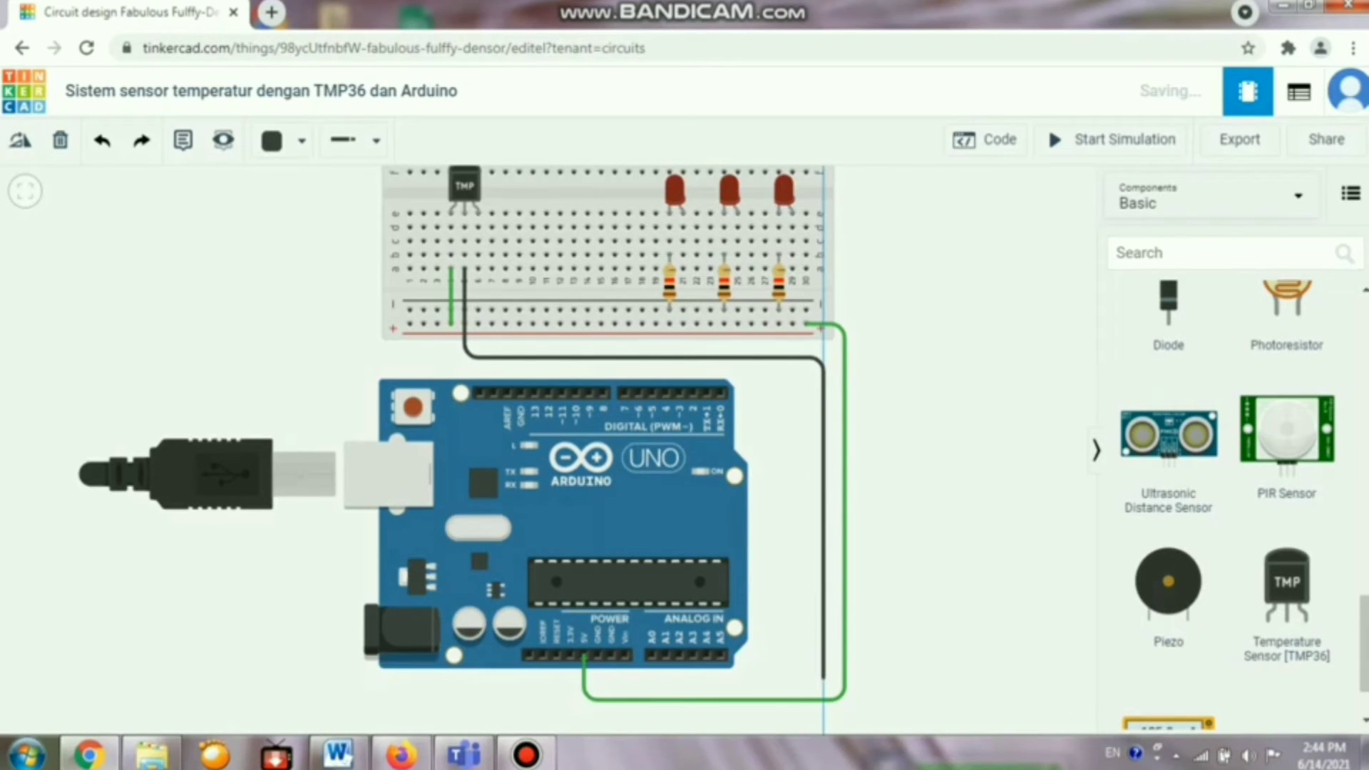
{"action": "left_click", "coordinate": [824, 679]}
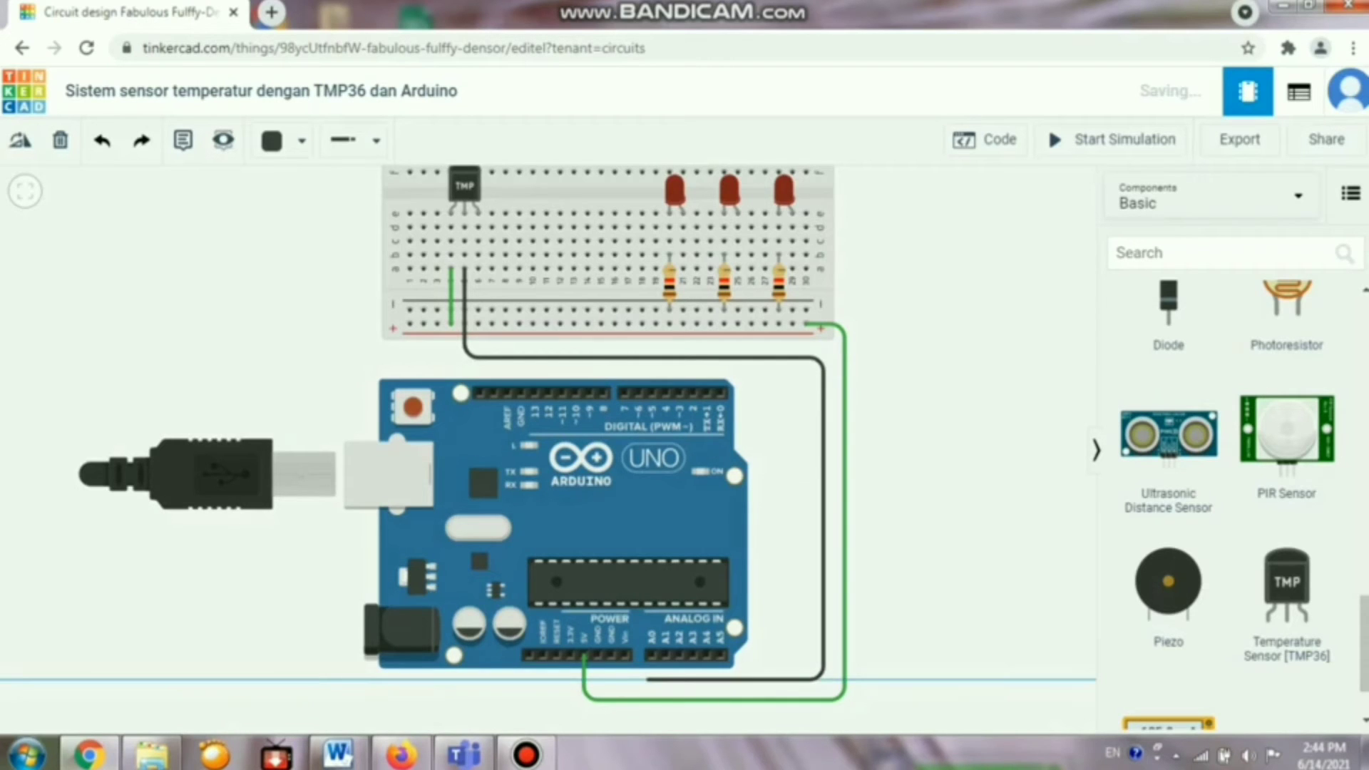
{"action": "left_click", "coordinate": [652, 656]}
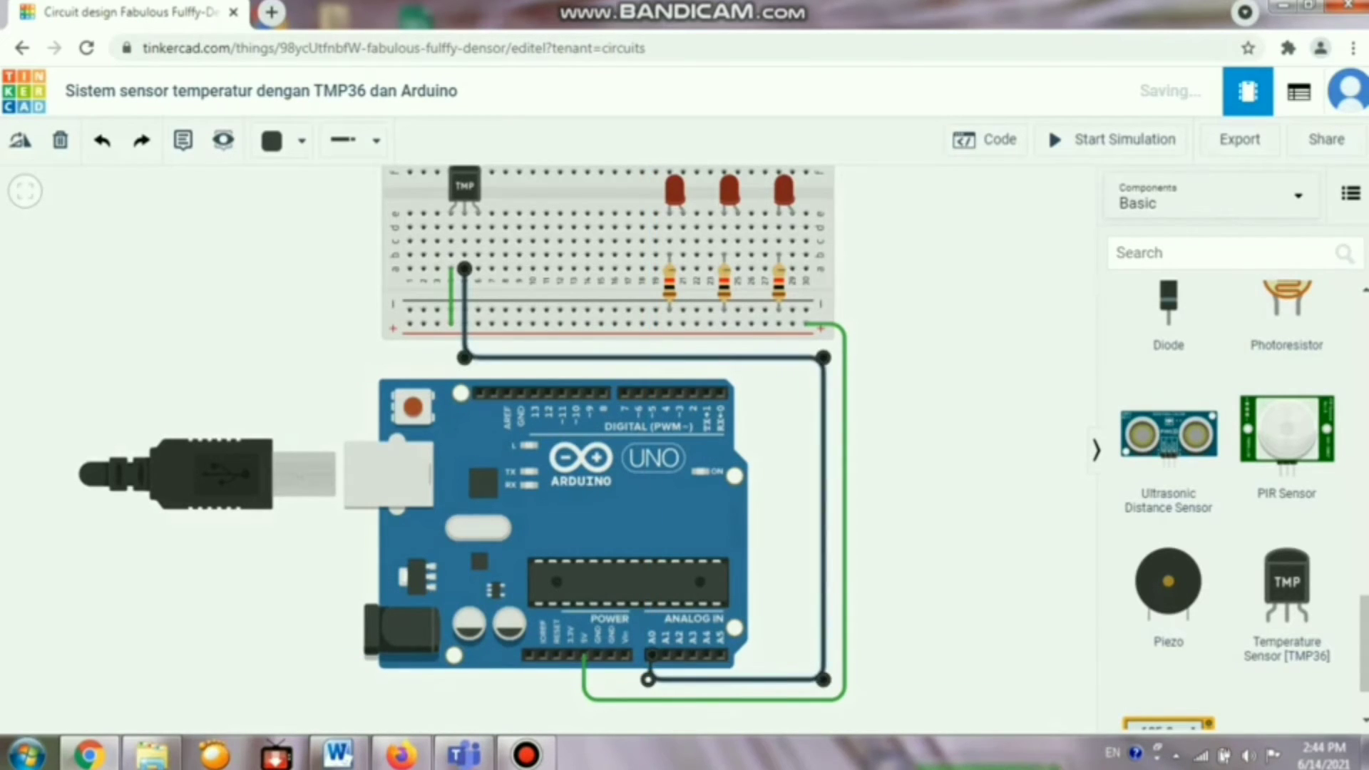
{"action": "left_click_drag", "start_coordinate": [648, 680], "coordinate": [651, 679]}
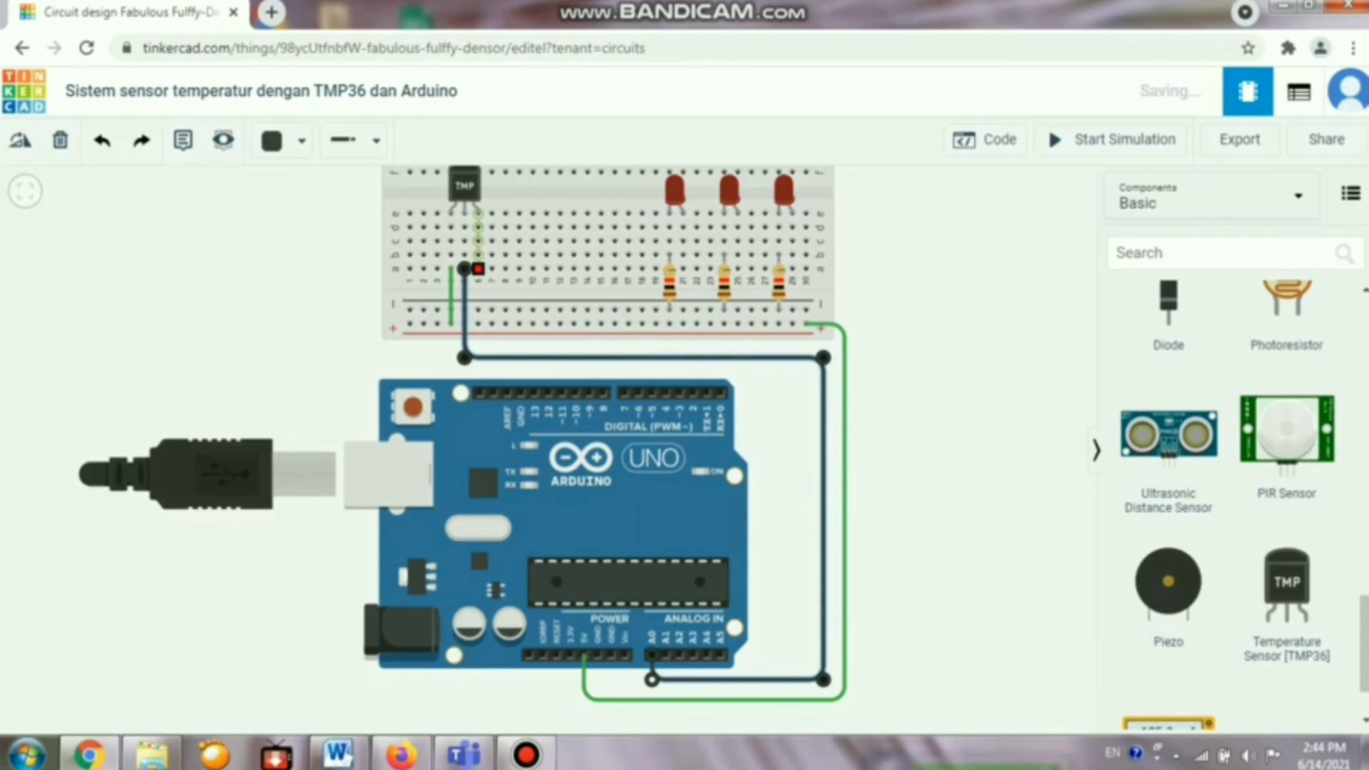
- Wire the TMP36's third leg from hole a6 to the lower negative rail and color the wire red
{"action": "left_click", "coordinate": [478, 268]}
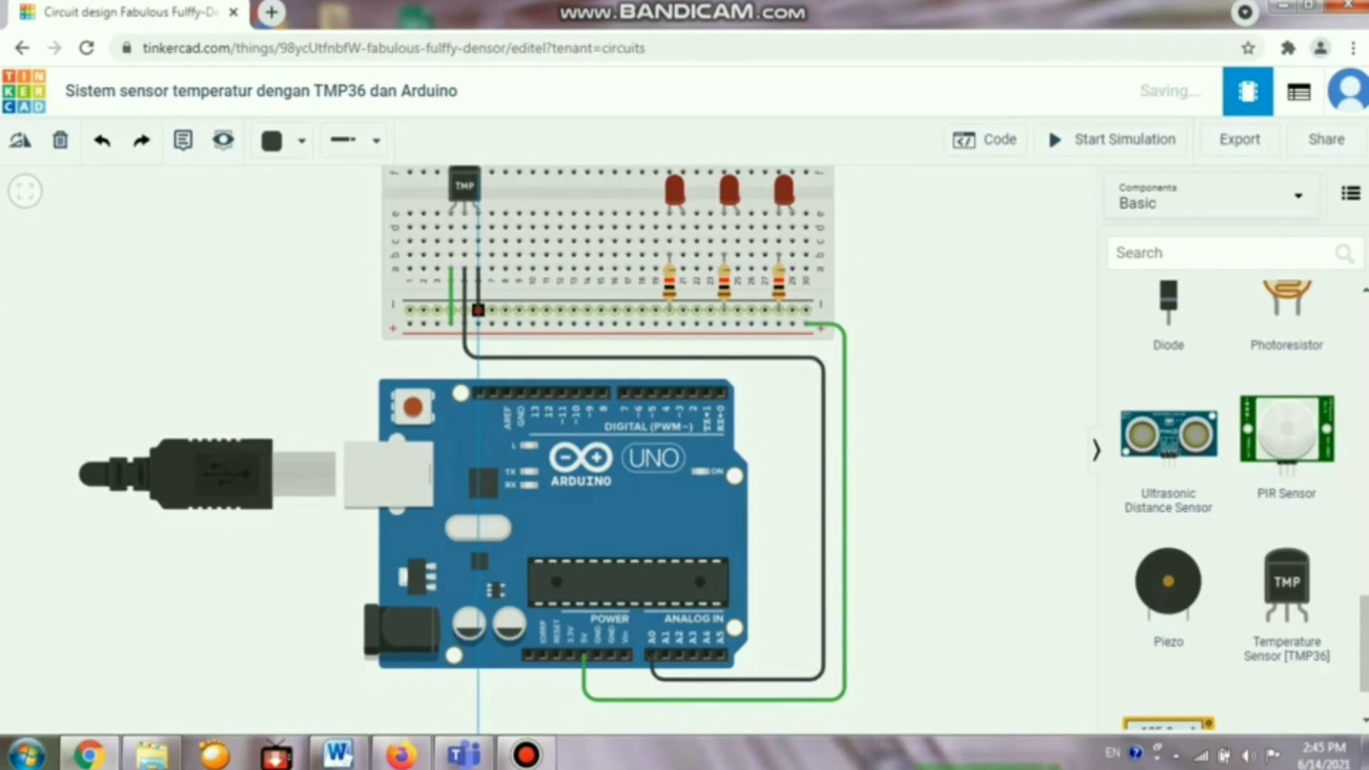
{"action": "left_click", "coordinate": [478, 310]}
{"action": "left_click", "coordinate": [300, 140]}
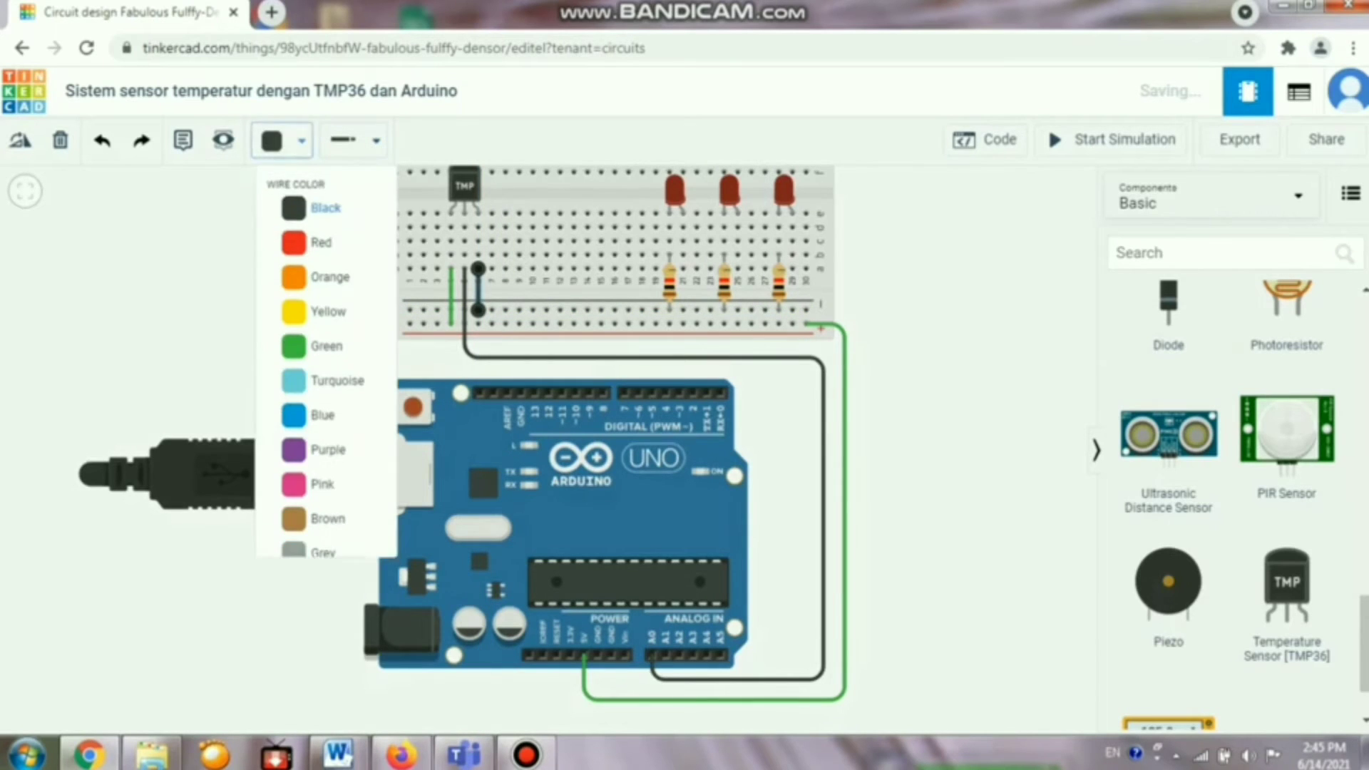
{"action": "left_click", "coordinate": [321, 242]}
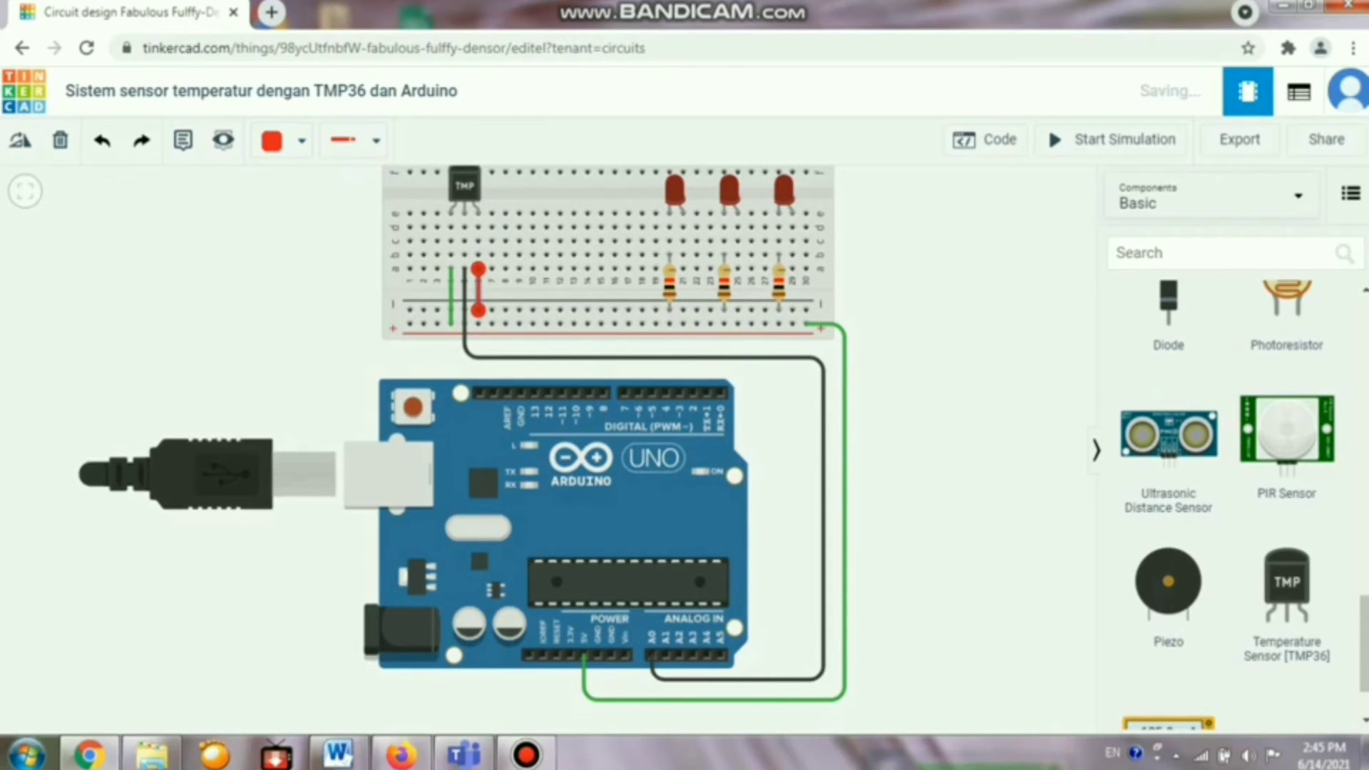
- Route a red wire from the right end of the lower negative rail around the Arduino to its GND power pin, adjusting its lower-right bend
{"action": "left_click", "coordinate": [810, 310]}
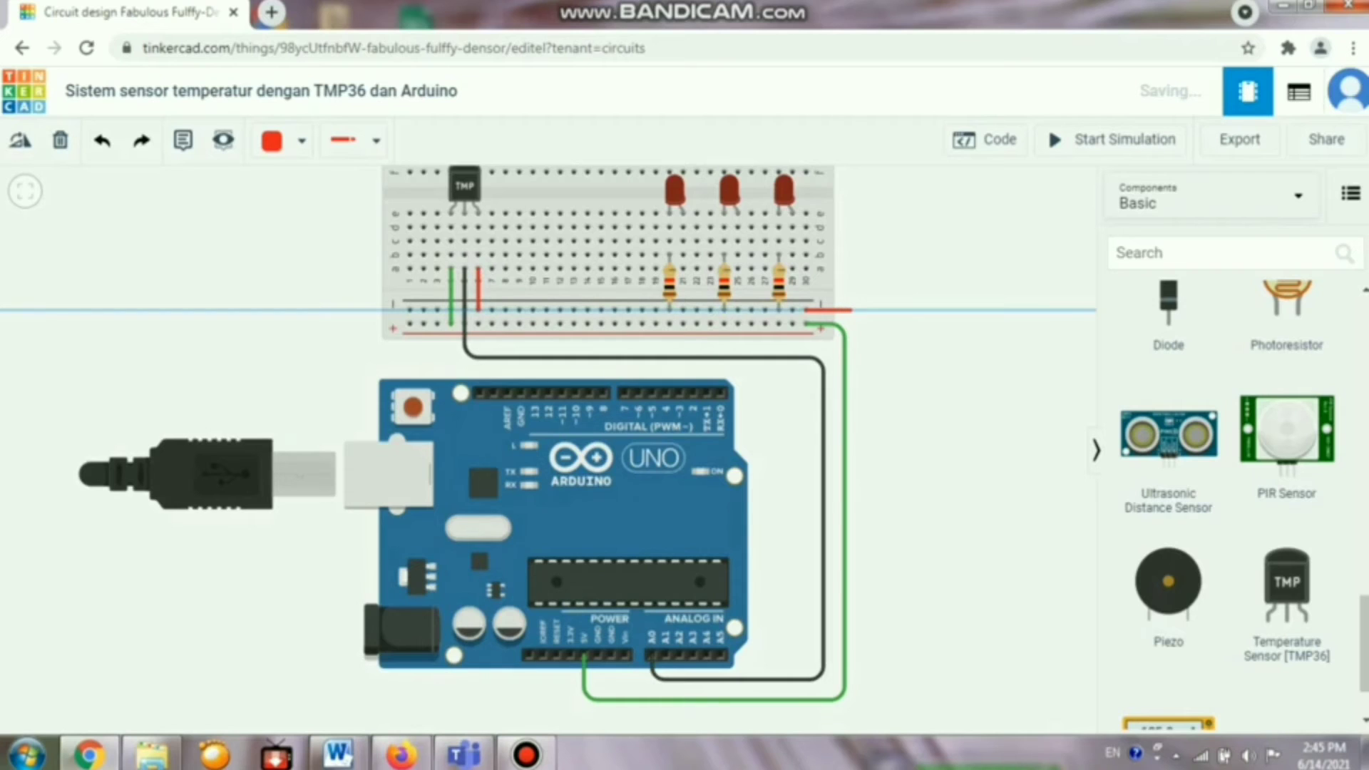
{"action": "left_click", "coordinate": [853, 310]}
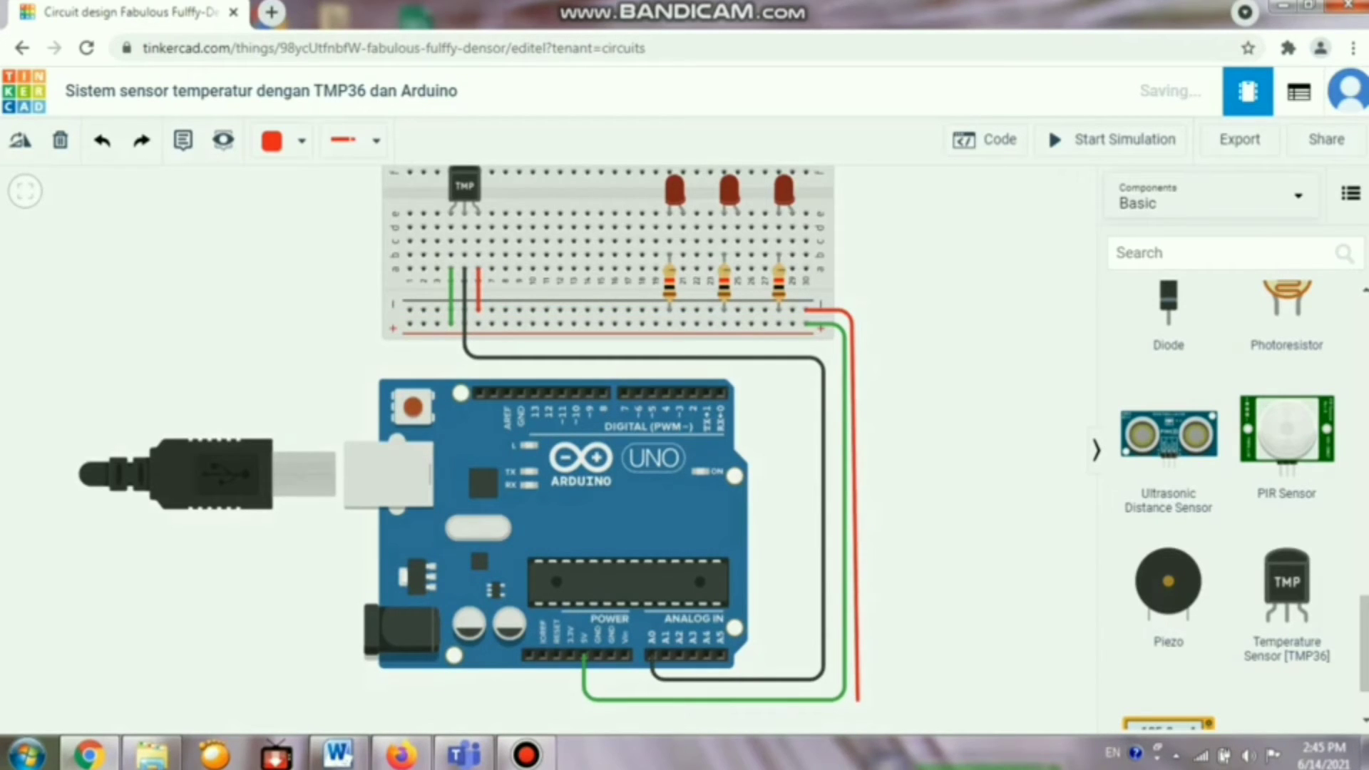
{"action": "left_click", "coordinate": [852, 685]}
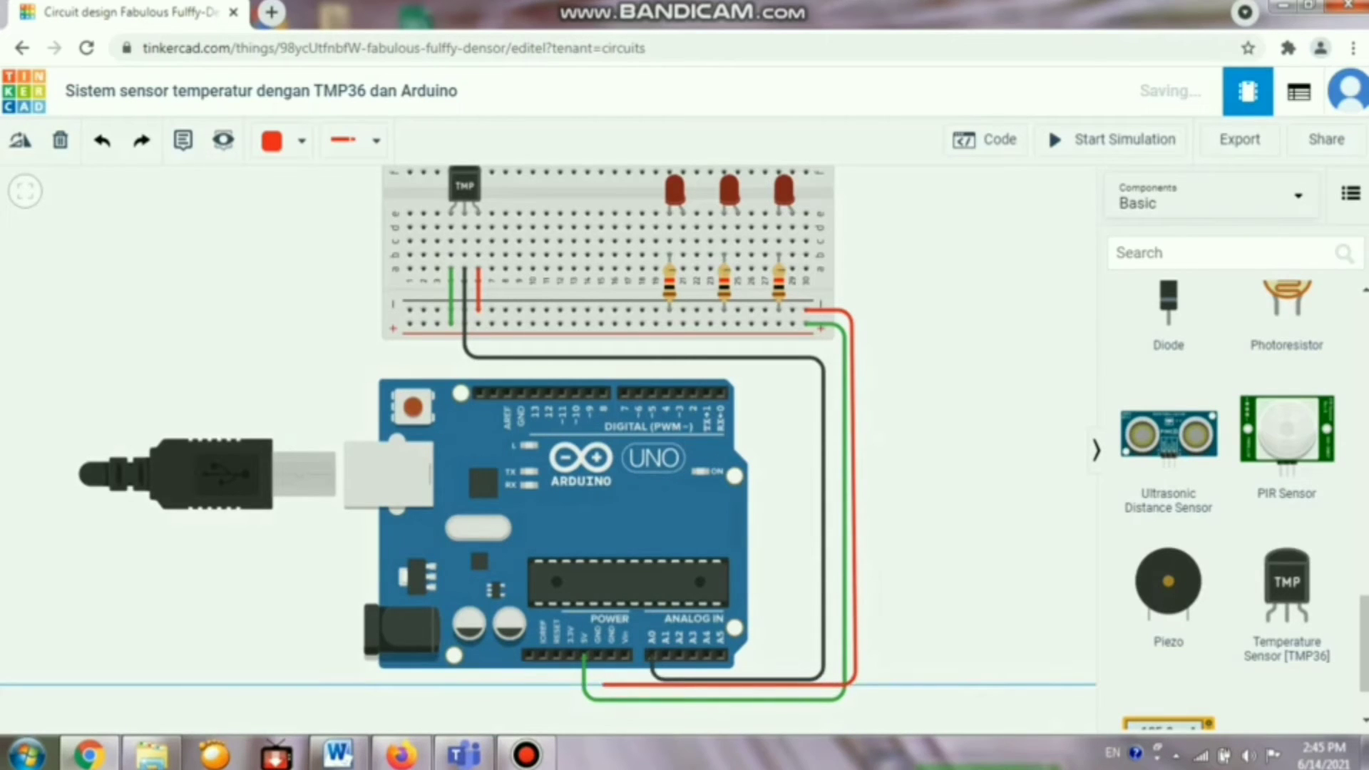
{"action": "left_click", "coordinate": [597, 685]}
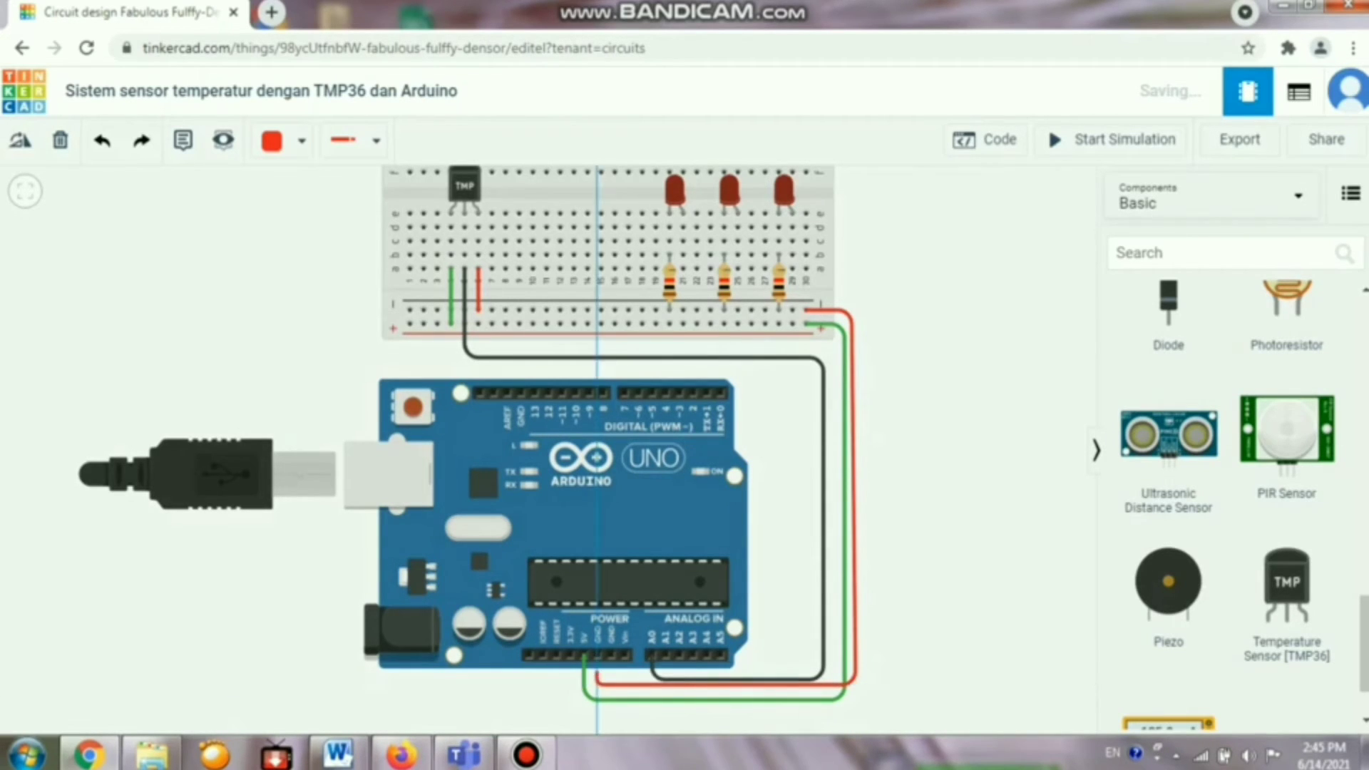
{"action": "left_click", "coordinate": [598, 655]}
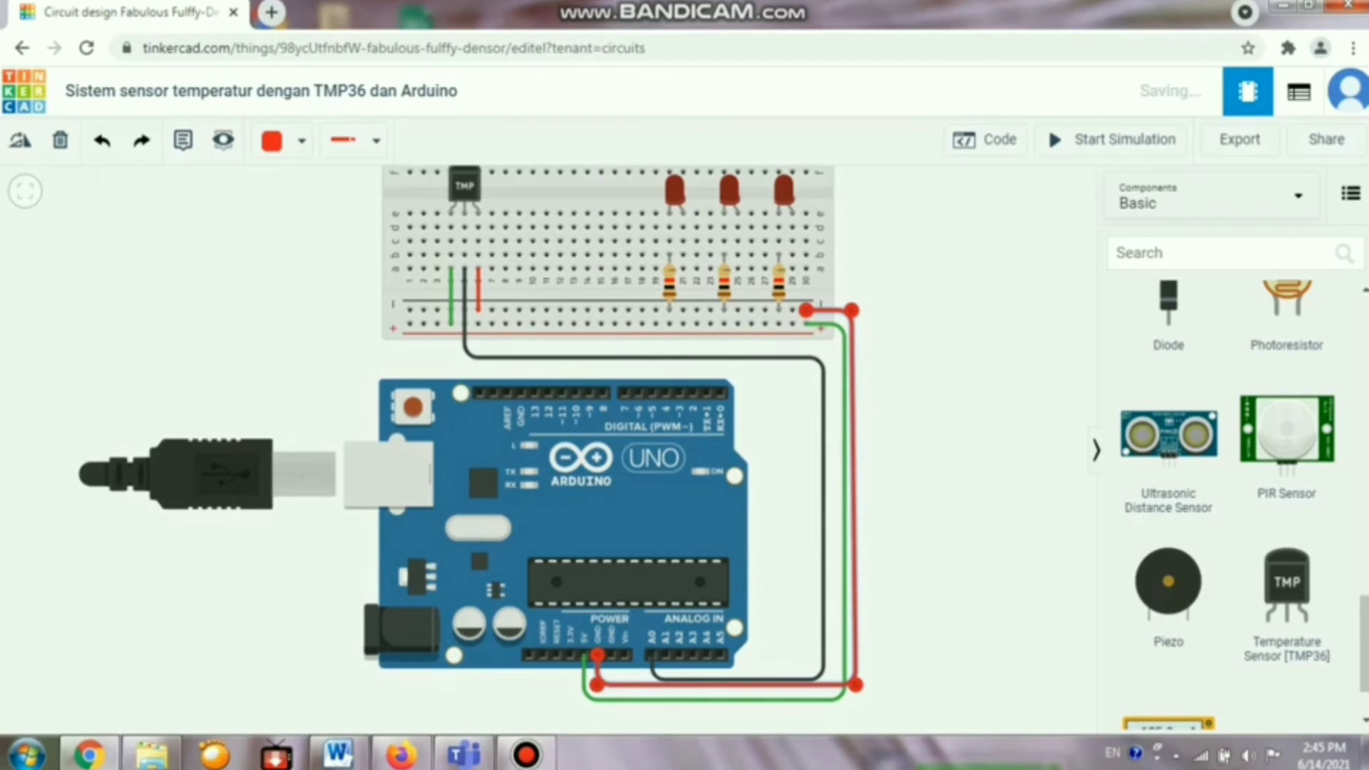
{"action": "left_click_drag", "start_coordinate": [855, 685], "coordinate": [852, 690]}
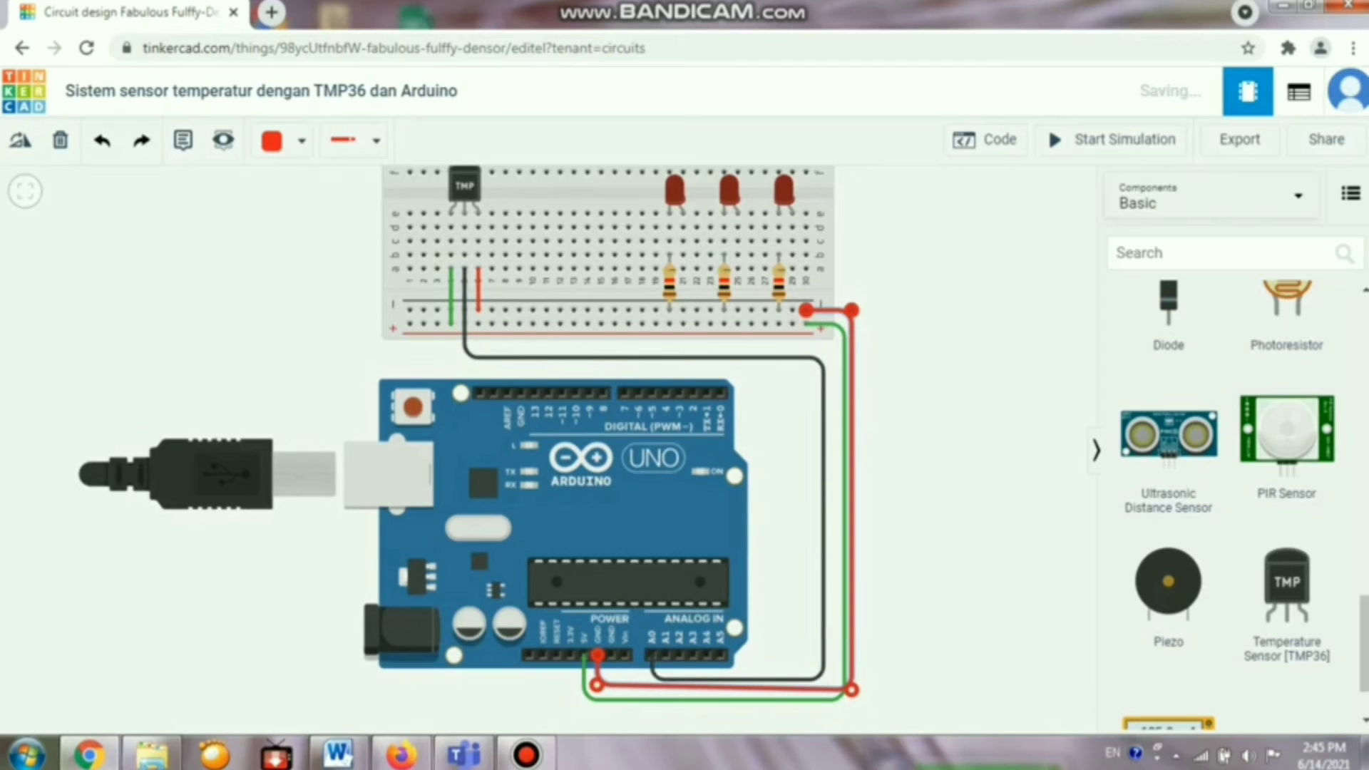
- Straighten the lower-left bend of the red ground wire below the Arduino's GND pin
{"action": "left_click_drag", "start_coordinate": [597, 685], "coordinate": [598, 690]}
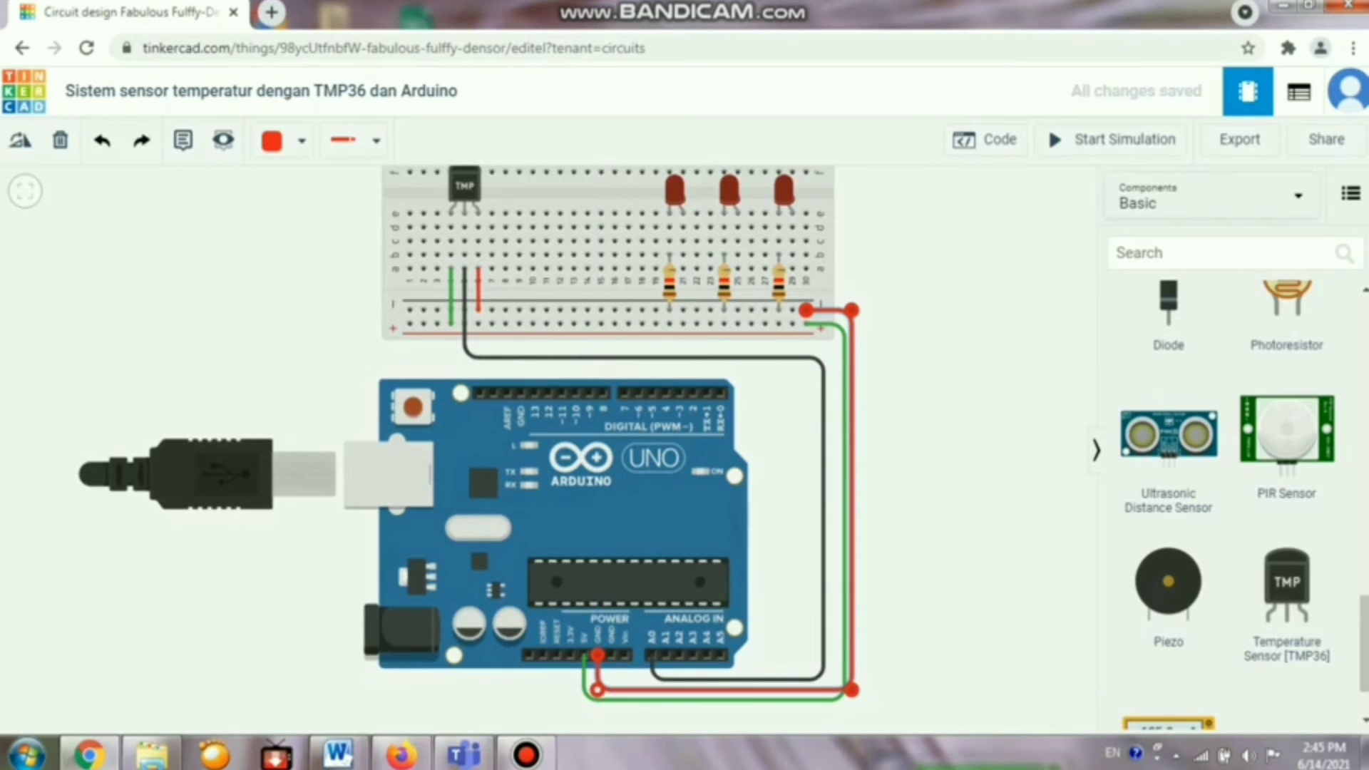
{"action": "left_click", "coordinate": [642, 716]}
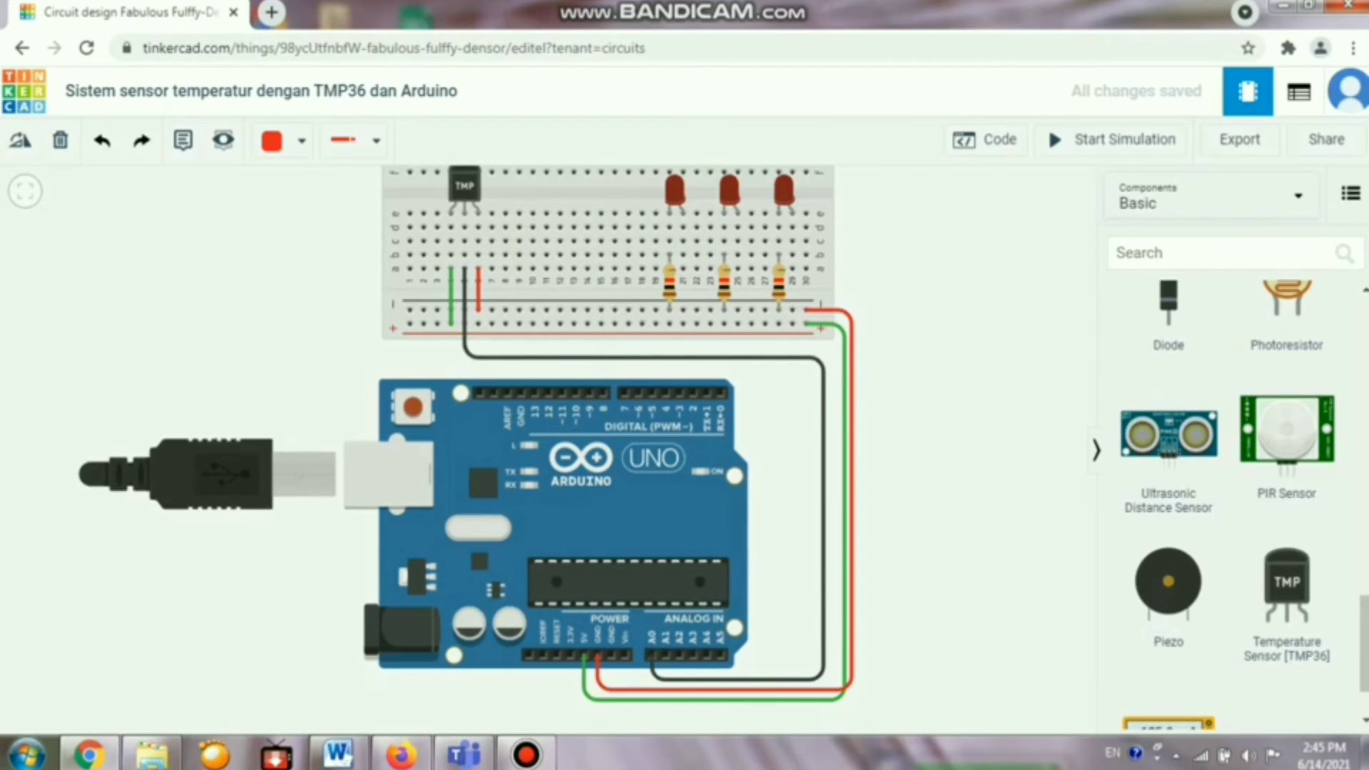
- Wire the first LED's column from hole a21 to Arduino digital pin 4 and color the wire yellow
{"action": "left_click_drag", "start_coordinate": [670, 367], "coordinate": [675, 446]}
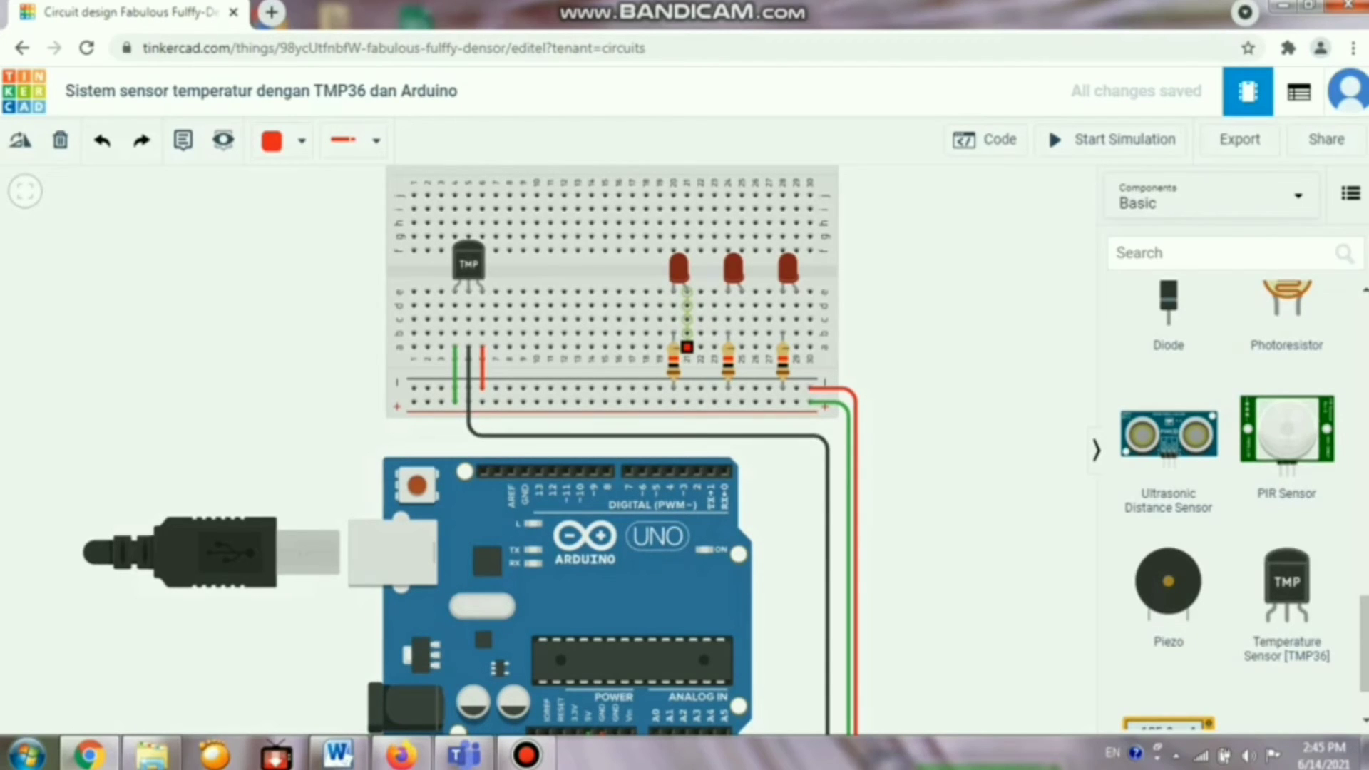
{"action": "left_click", "coordinate": [687, 347]}
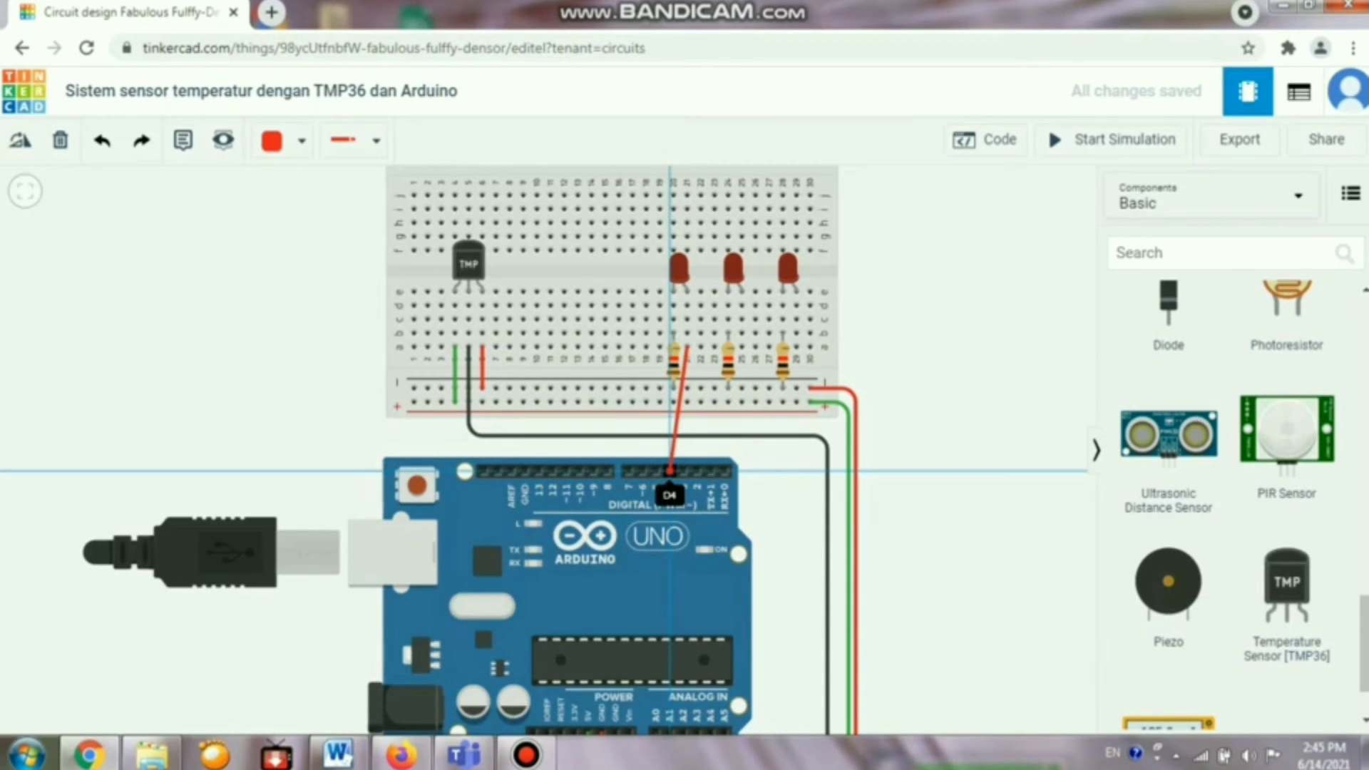
{"action": "left_click", "coordinate": [670, 471]}
{"action": "left_click", "coordinate": [282, 140]}
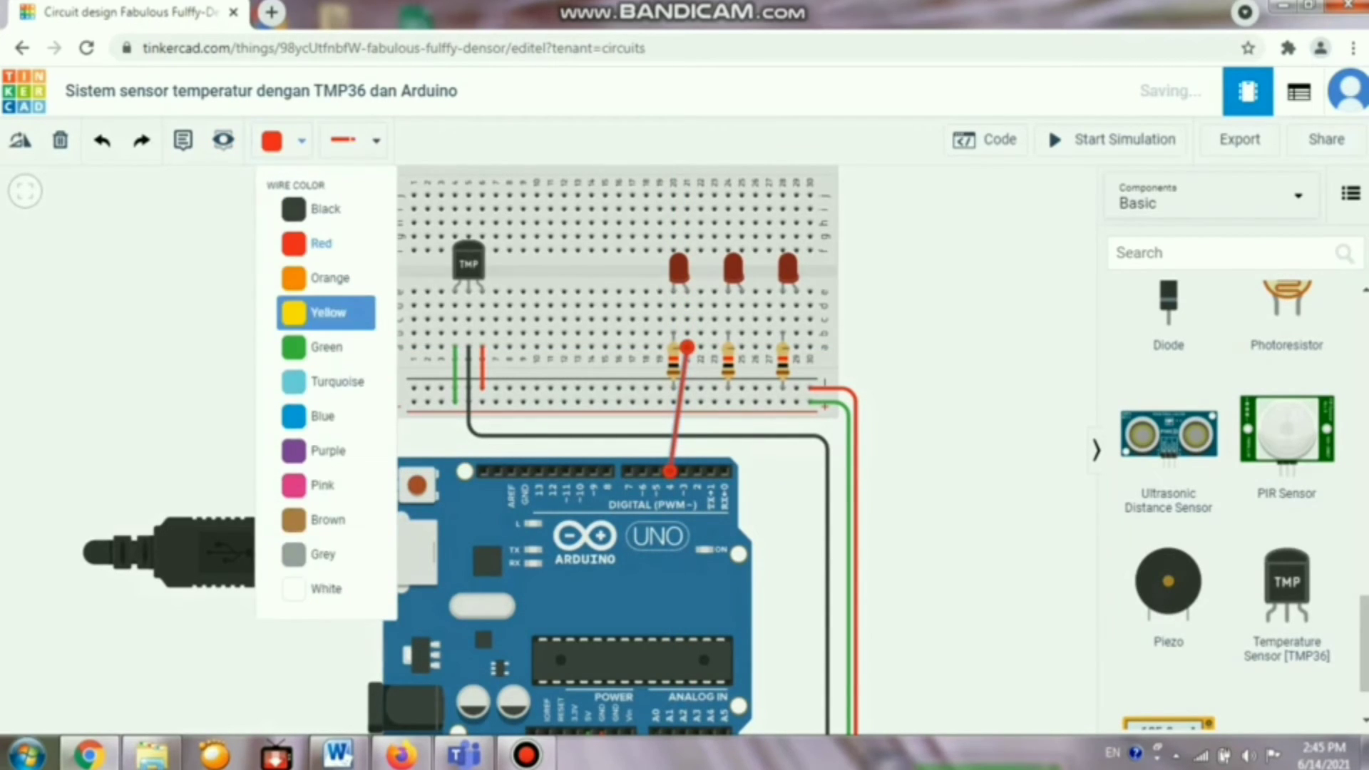
{"action": "left_click", "coordinate": [317, 312]}
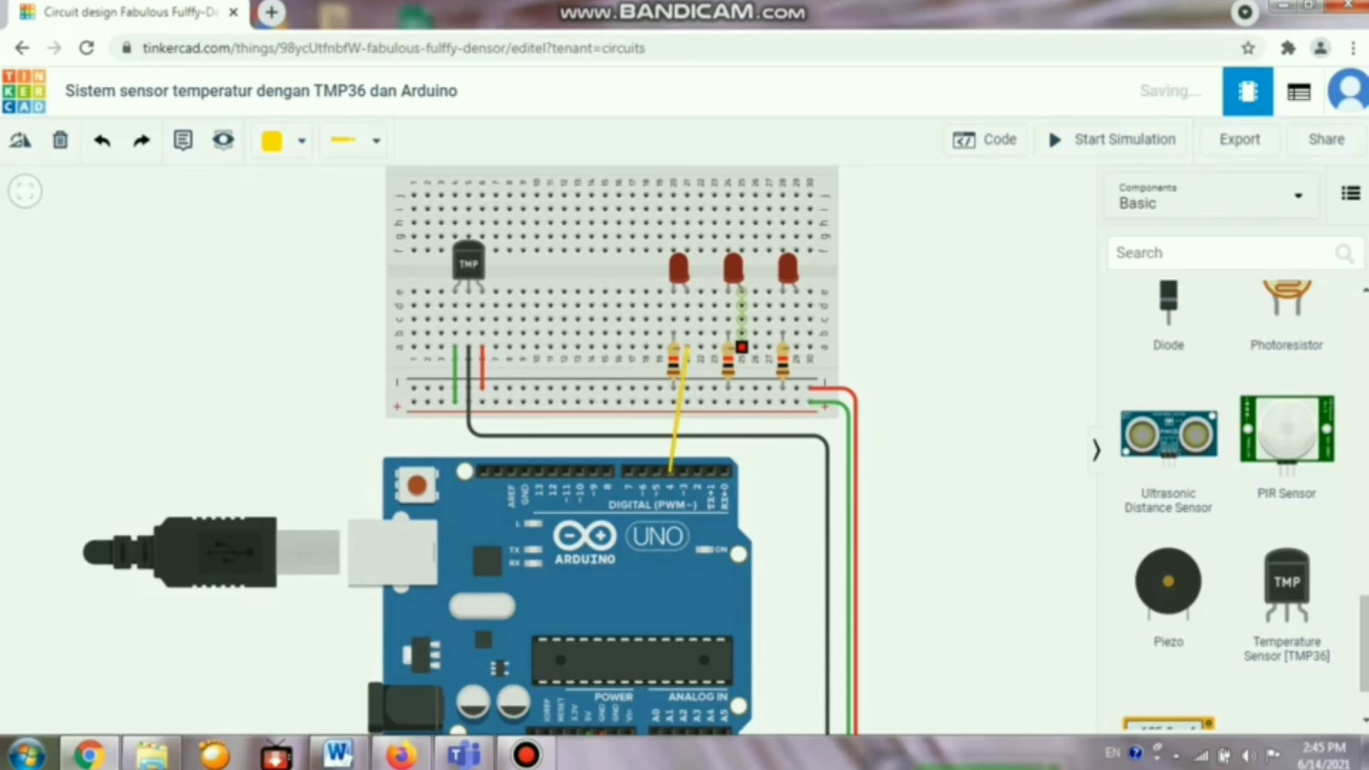
- Add yellow wires from hole a25 to digital pin 3 and from hole a29 to digital pin 2
{"action": "left_click", "coordinate": [741, 347]}
{"action": "left_click", "coordinate": [683, 471]}
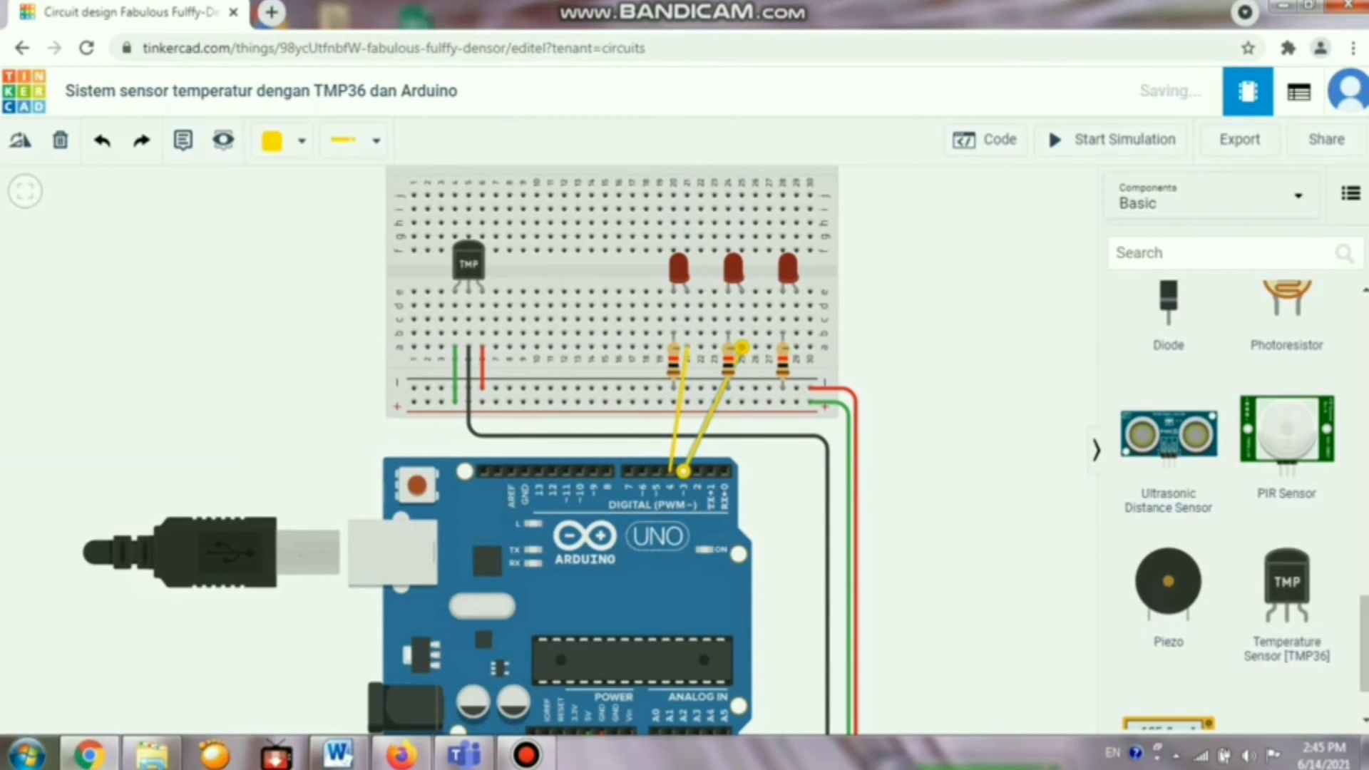
{"action": "left_click", "coordinate": [796, 346]}
{"action": "left_click", "coordinate": [712, 470]}
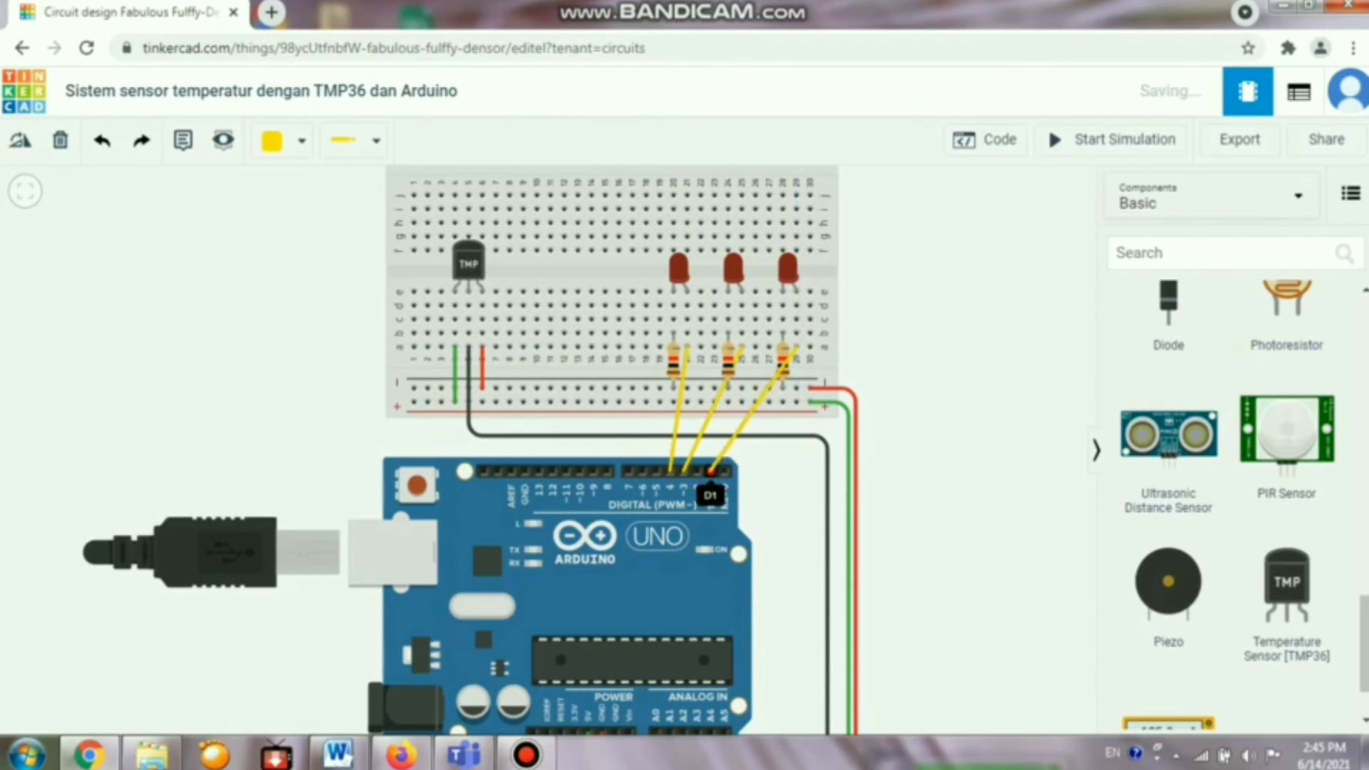
{"action": "left_click_drag", "start_coordinate": [711, 471], "coordinate": [697, 471]}
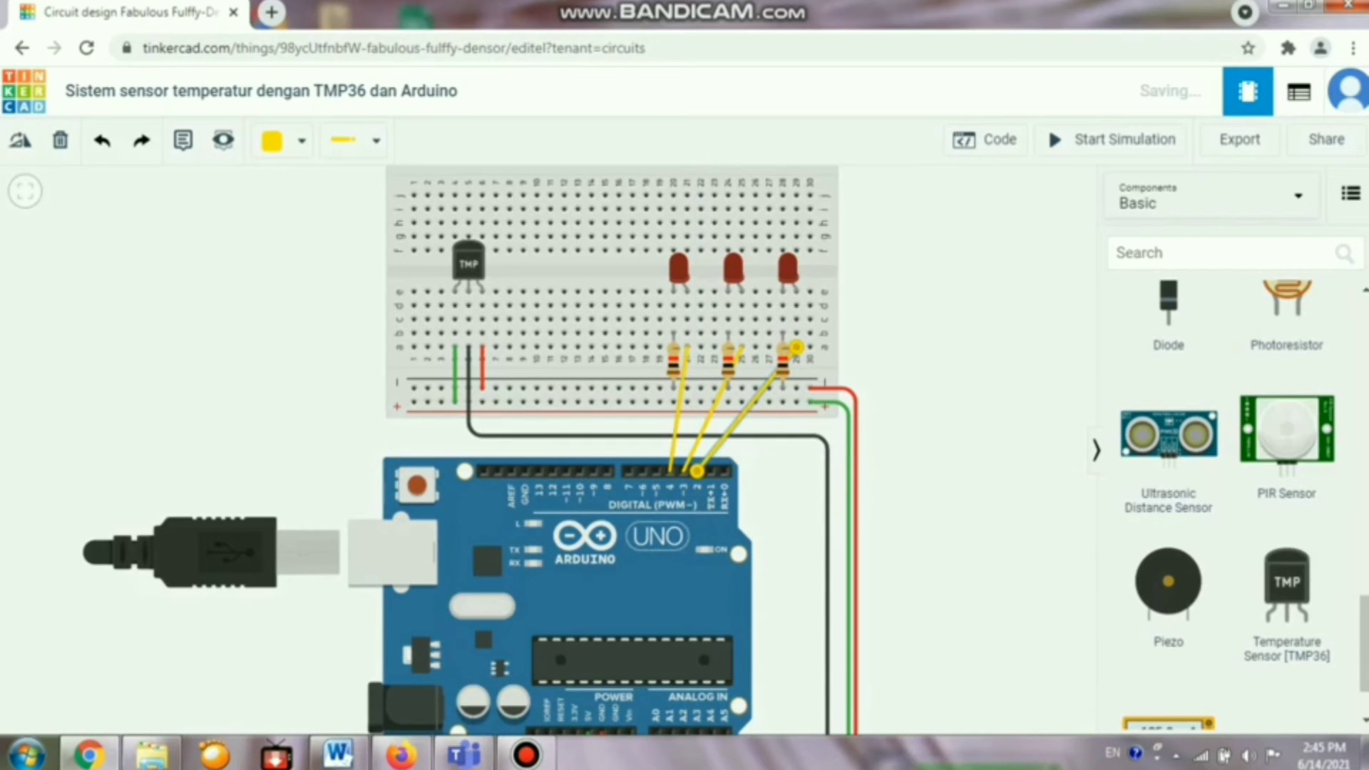
{"action": "key", "text": "Escape"}
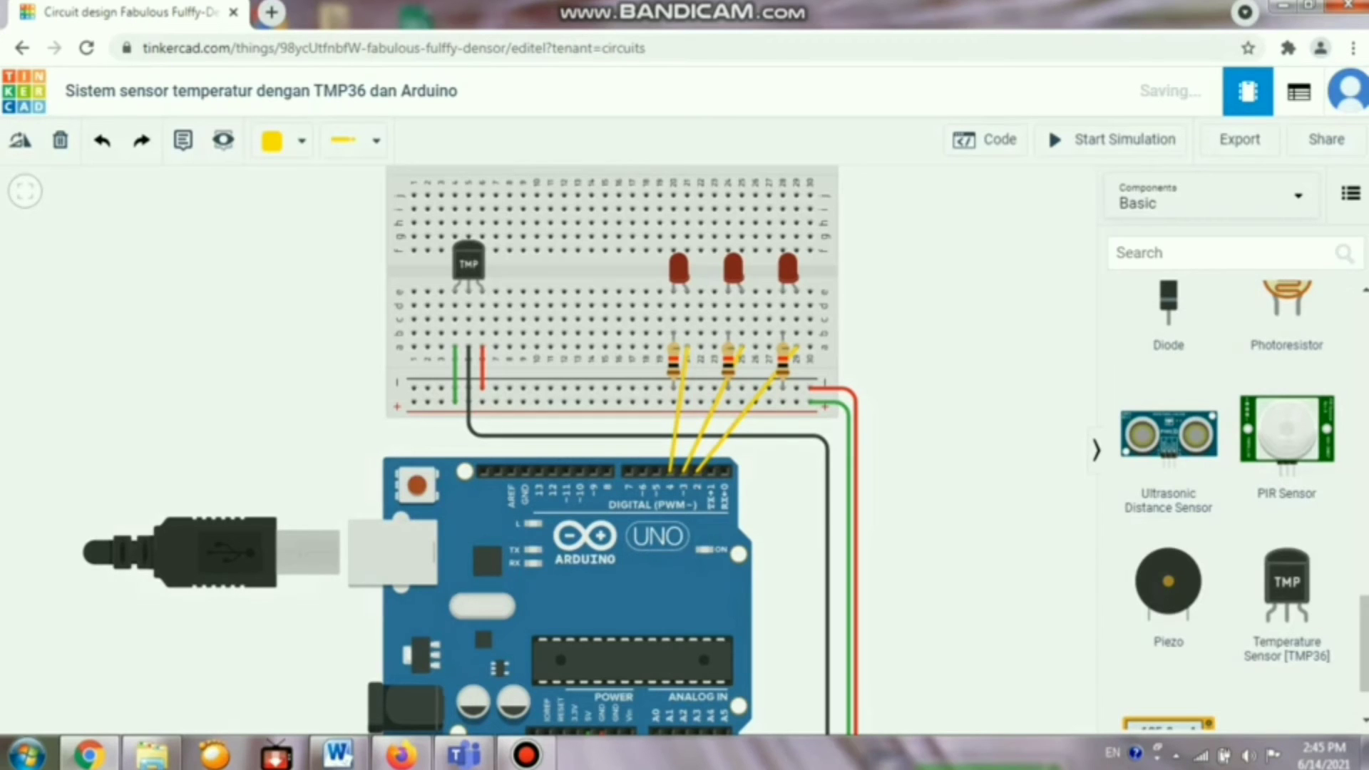
- Open the code editor for the Arduino Uno and switch it from Blocks to Text mode
{"action": "scroll", "coordinate": [688, 454], "scroll_direction": "down", "scroll_amount": 2}
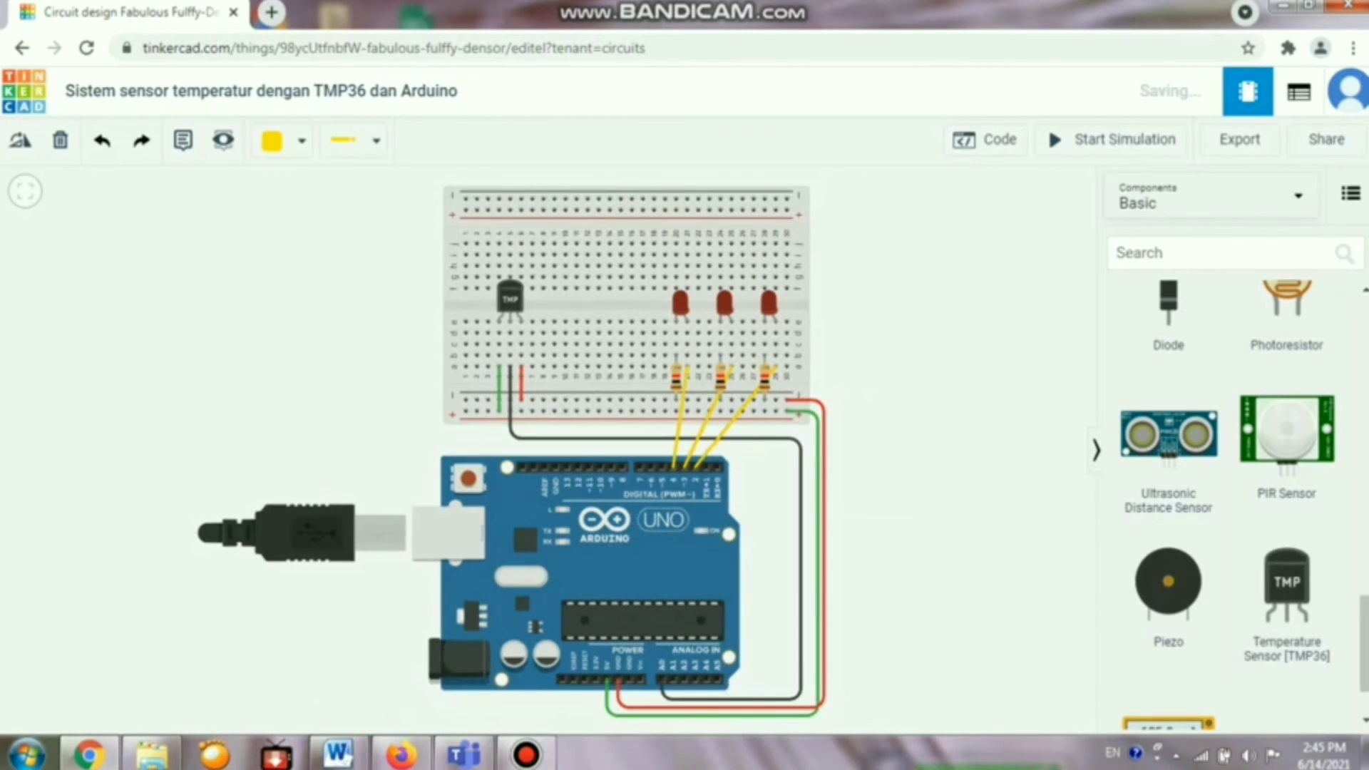
{"action": "scroll", "coordinate": [688, 454], "scroll_direction": "down", "scroll_amount": 1}
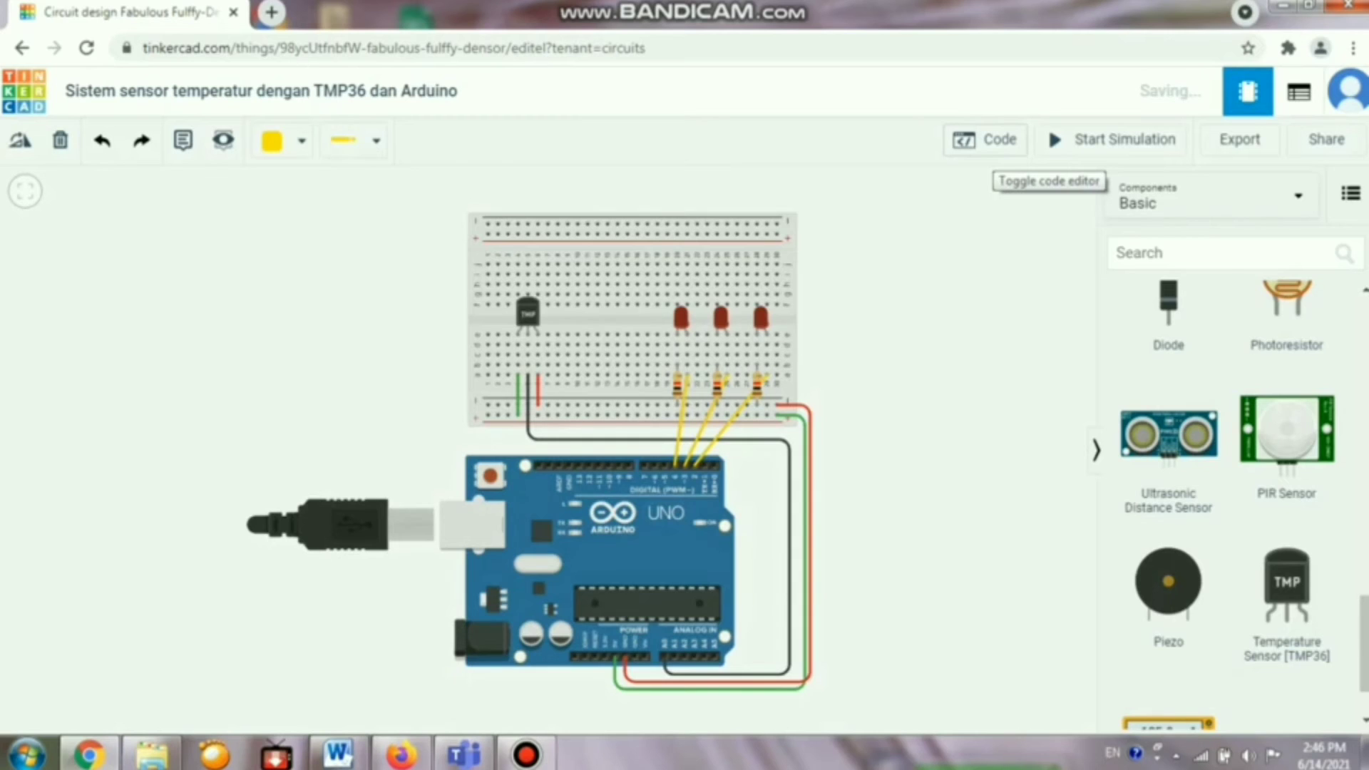
{"action": "left_click", "coordinate": [985, 140]}
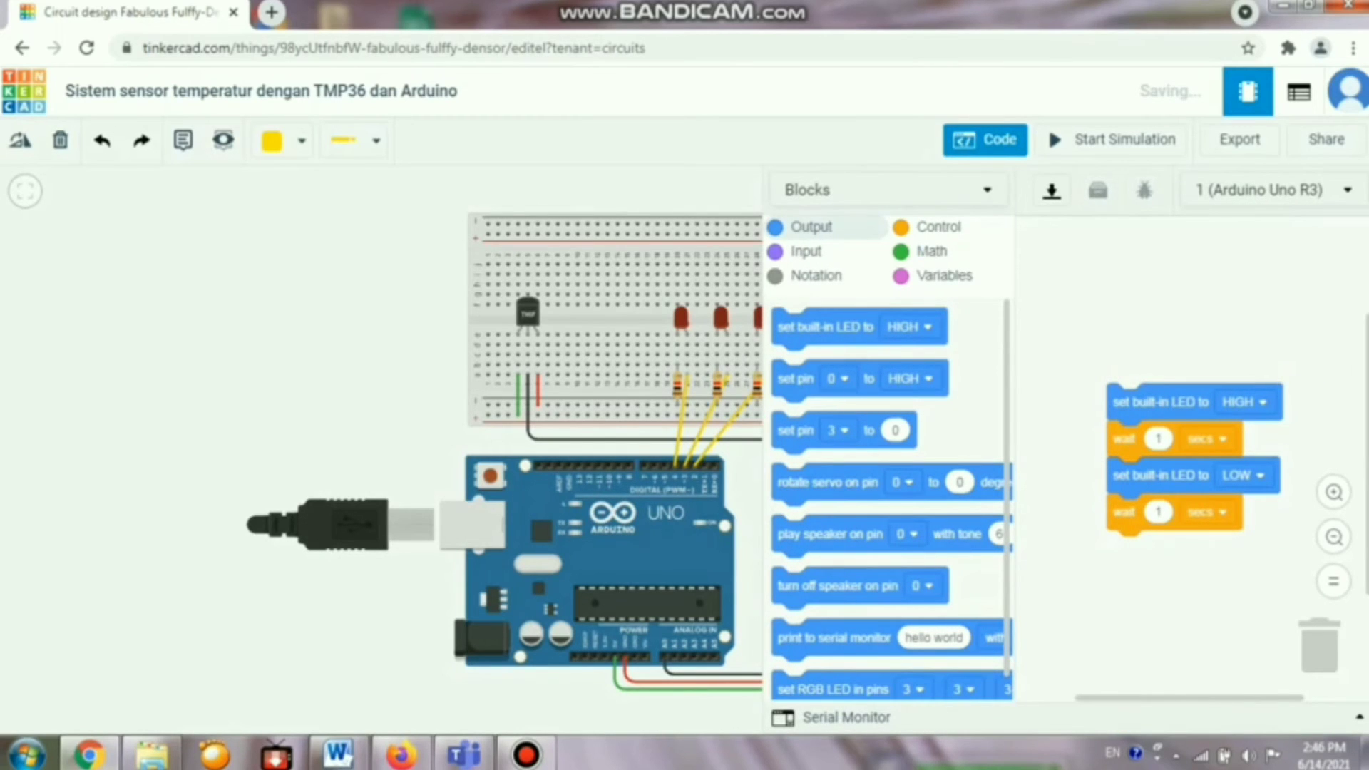
{"action": "left_click", "coordinate": [888, 190]}
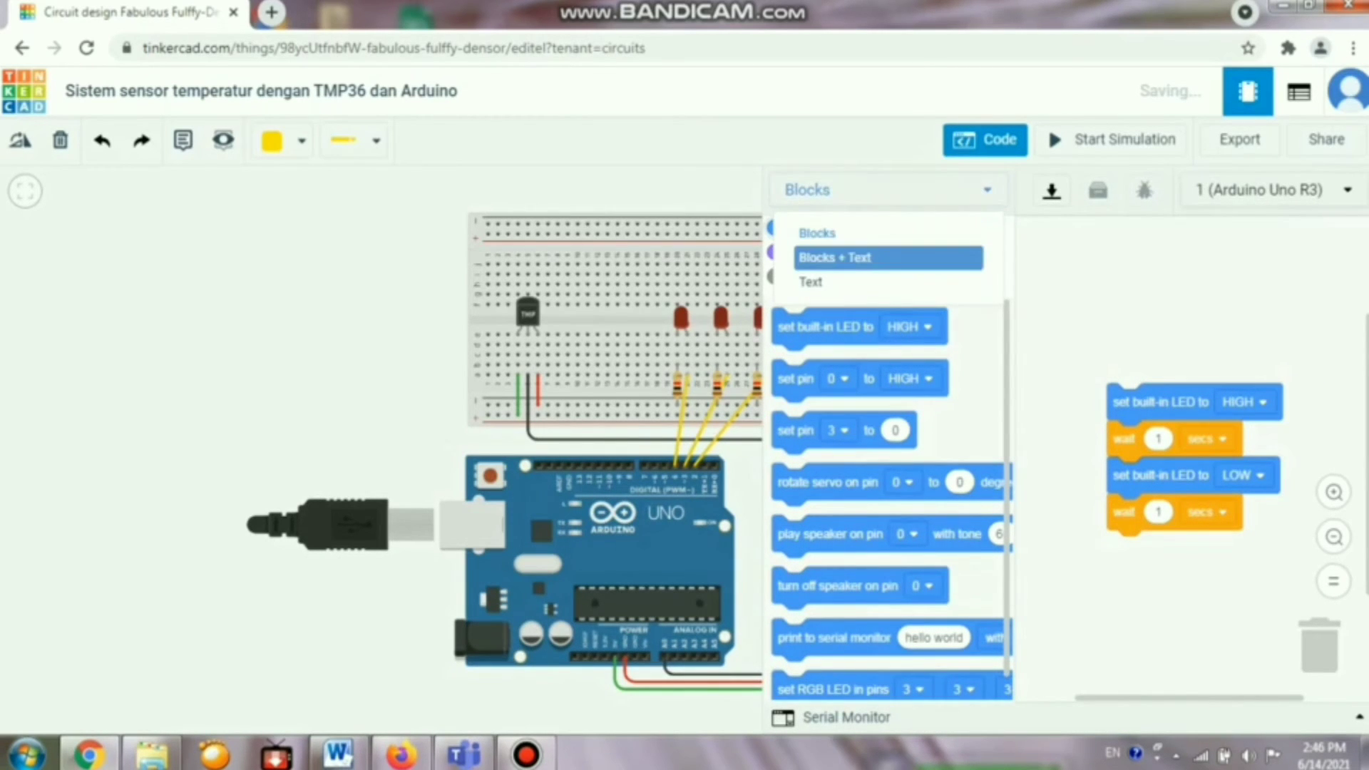
{"action": "left_click", "coordinate": [810, 281]}
{"action": "left_click", "coordinate": [687, 284]}
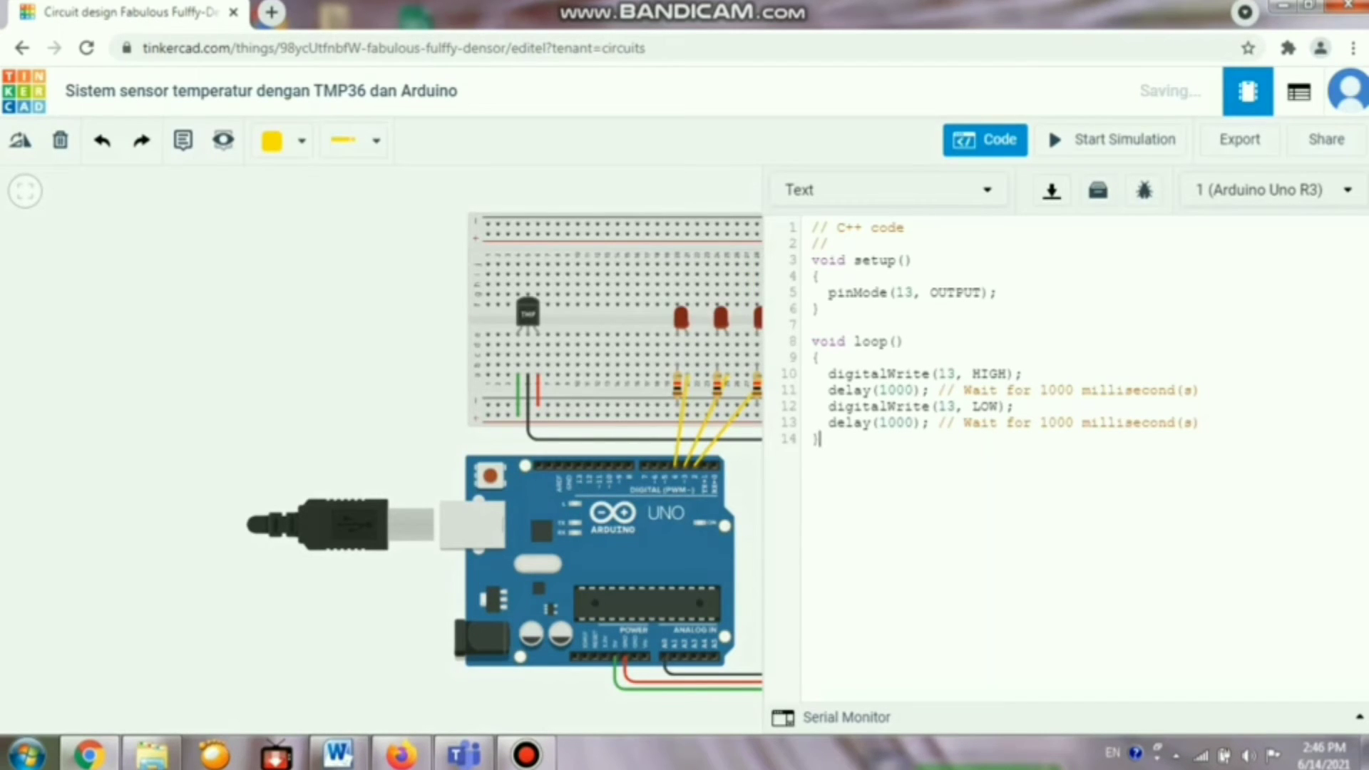
- Replace the default code with the copied temperature sketch that reads A0, sets baselineTemp to 40 and drives pins 2, 3 and 4
{"action": "key", "text": "ctrl+a"}
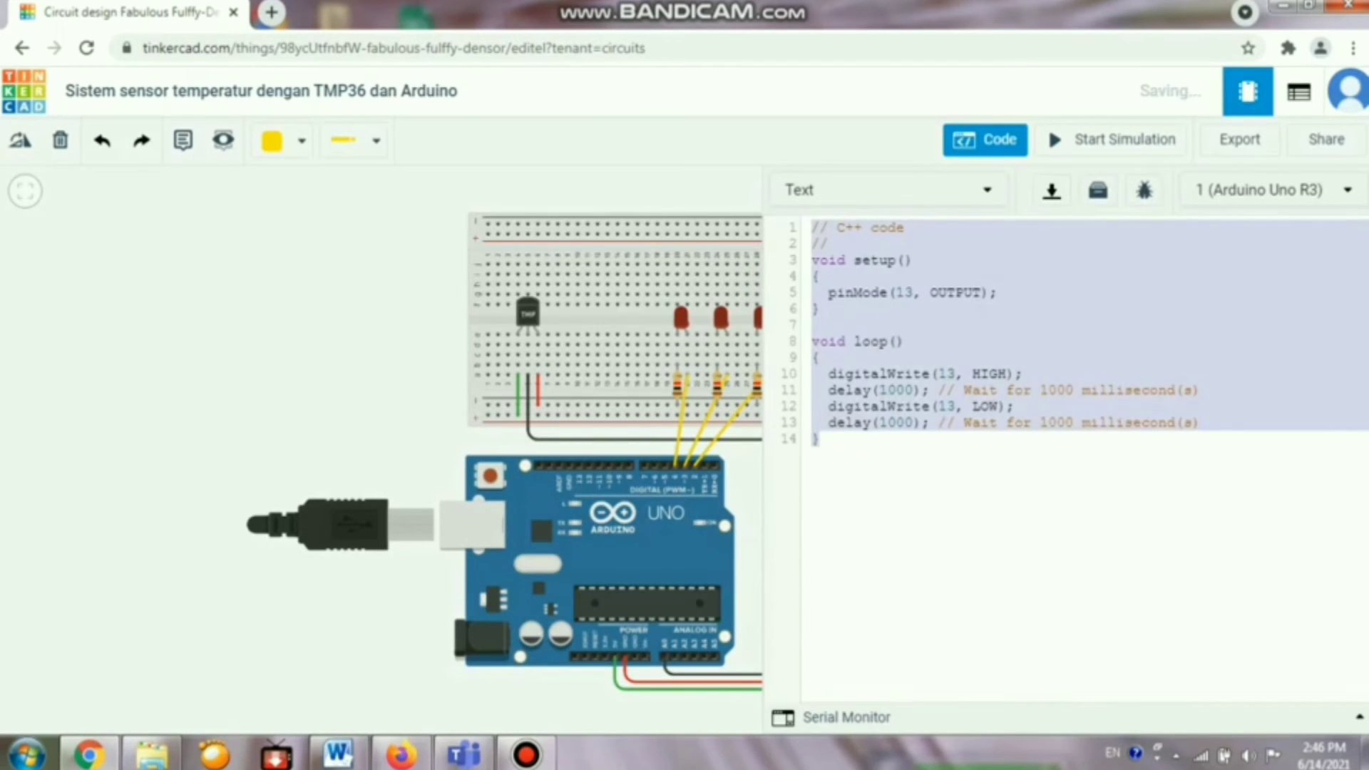
{"action": "key", "text": "ctrl+v"}
{"action": "scroll", "coordinate": [1070, 457], "scroll_direction": "up", "scroll_amount": 10}
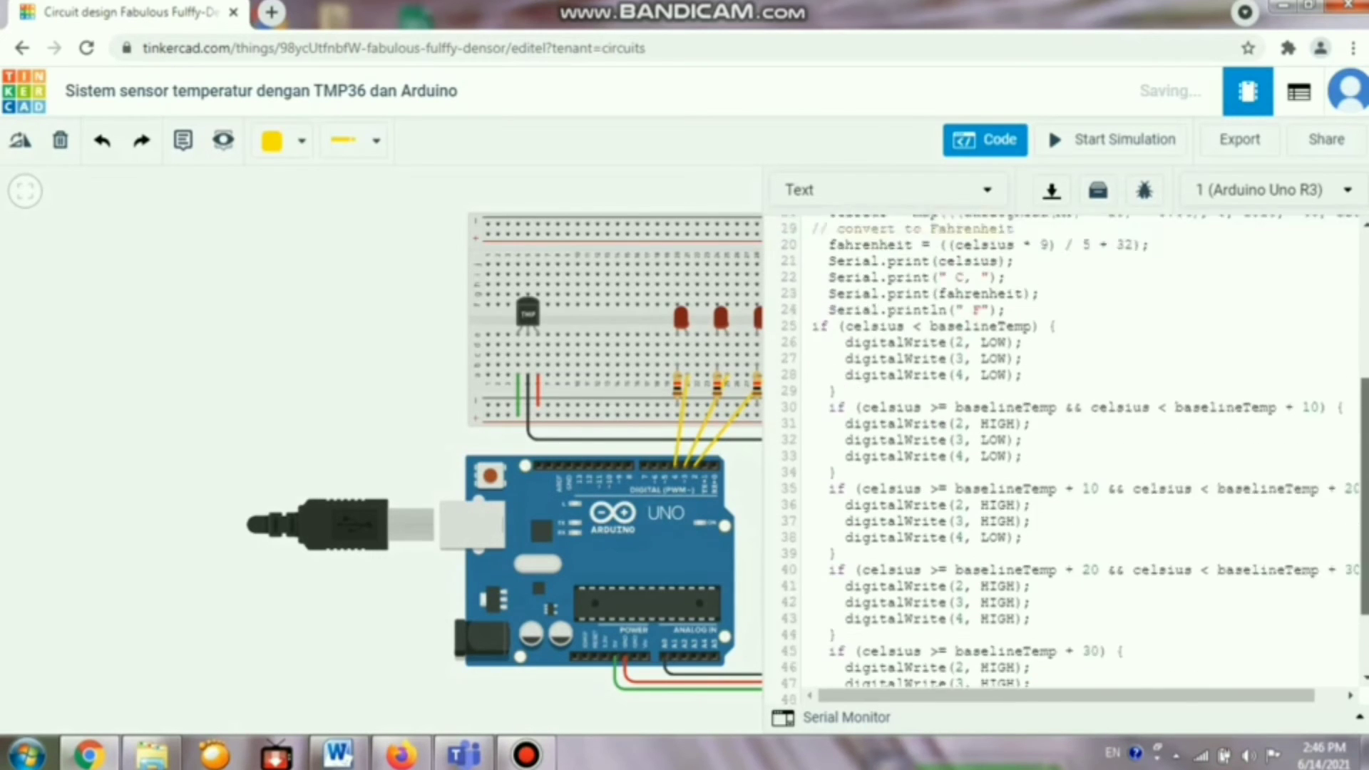
- Review the sketch's variable declarations, setup function, temperature conversion and serial output, and the LED threshold conditions in the loop
{"action": "left_click", "coordinate": [813, 228]}
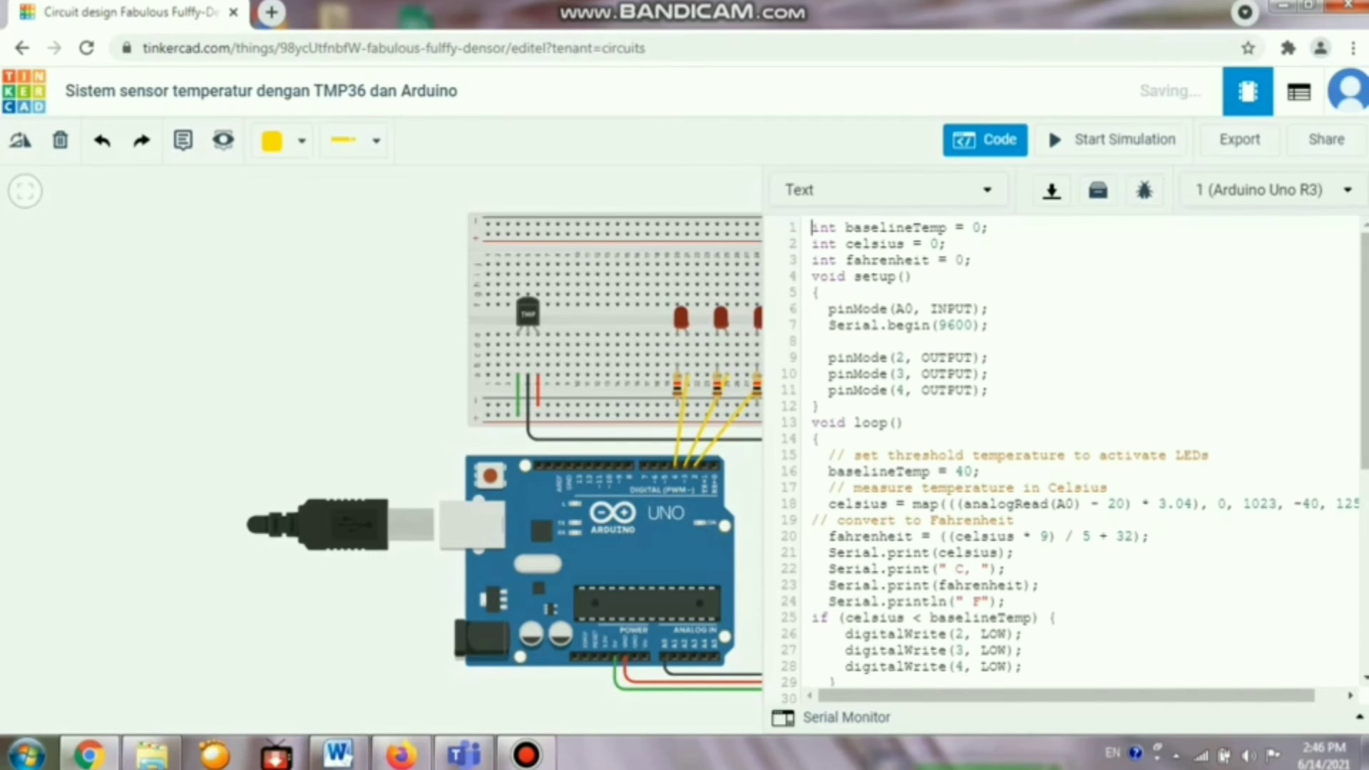
{"action": "left_click_drag", "start_coordinate": [813, 228], "coordinate": [972, 260]}
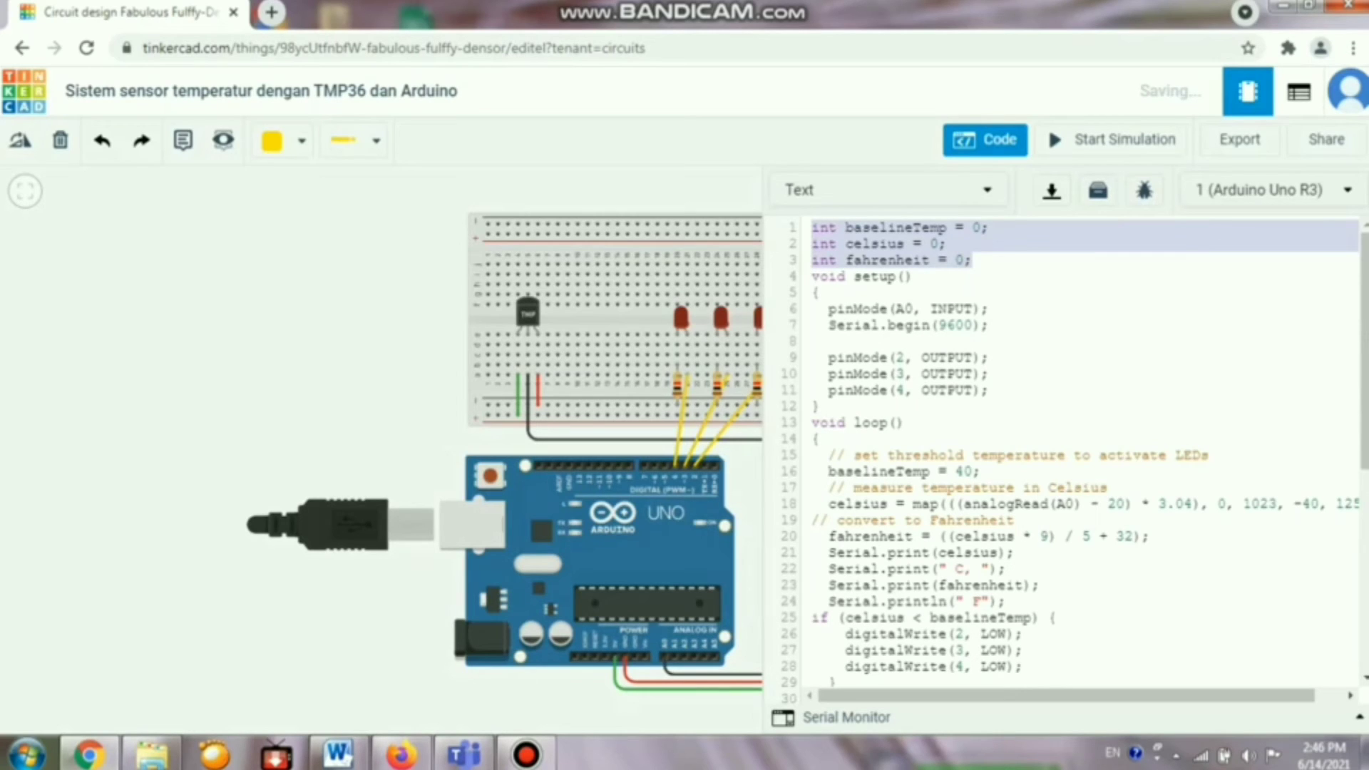
{"action": "left_click", "coordinate": [812, 277]}
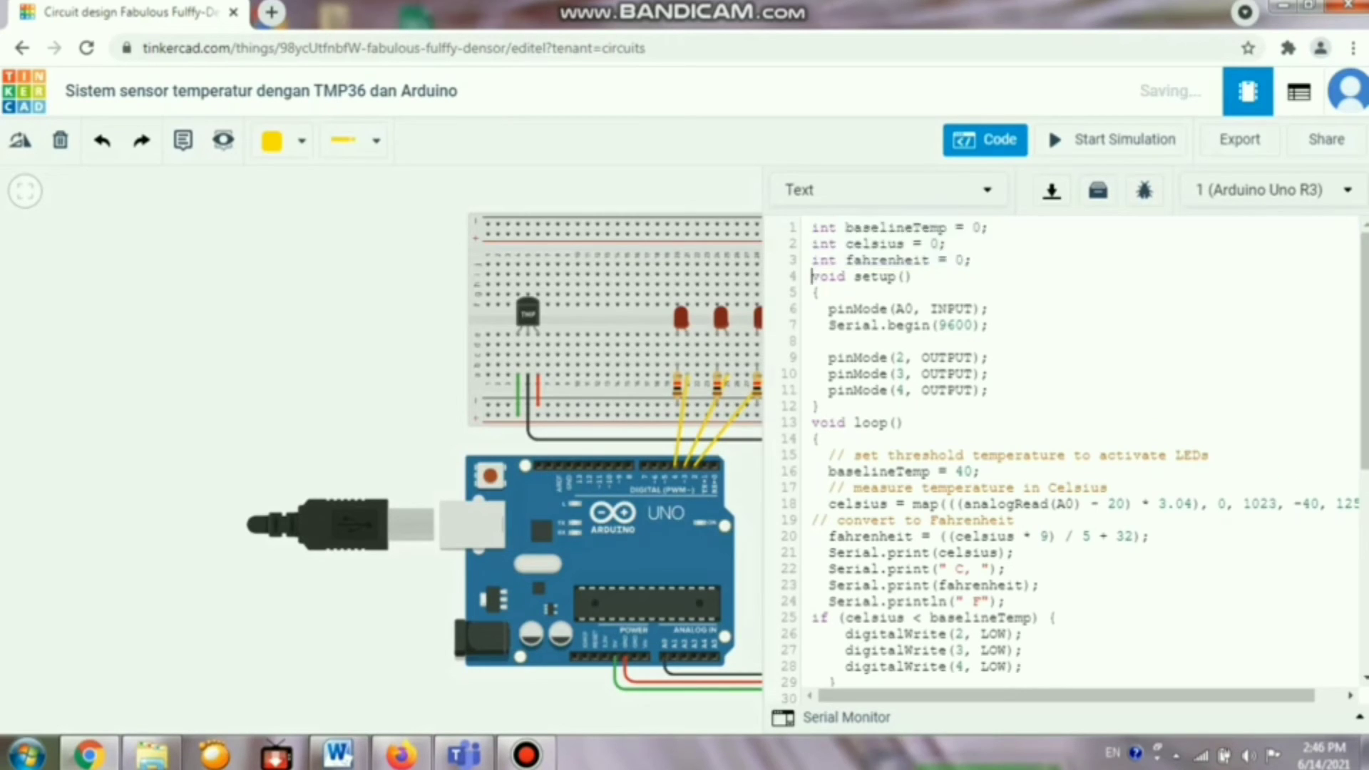
{"action": "left_click_drag", "start_coordinate": [812, 277], "coordinate": [902, 422]}
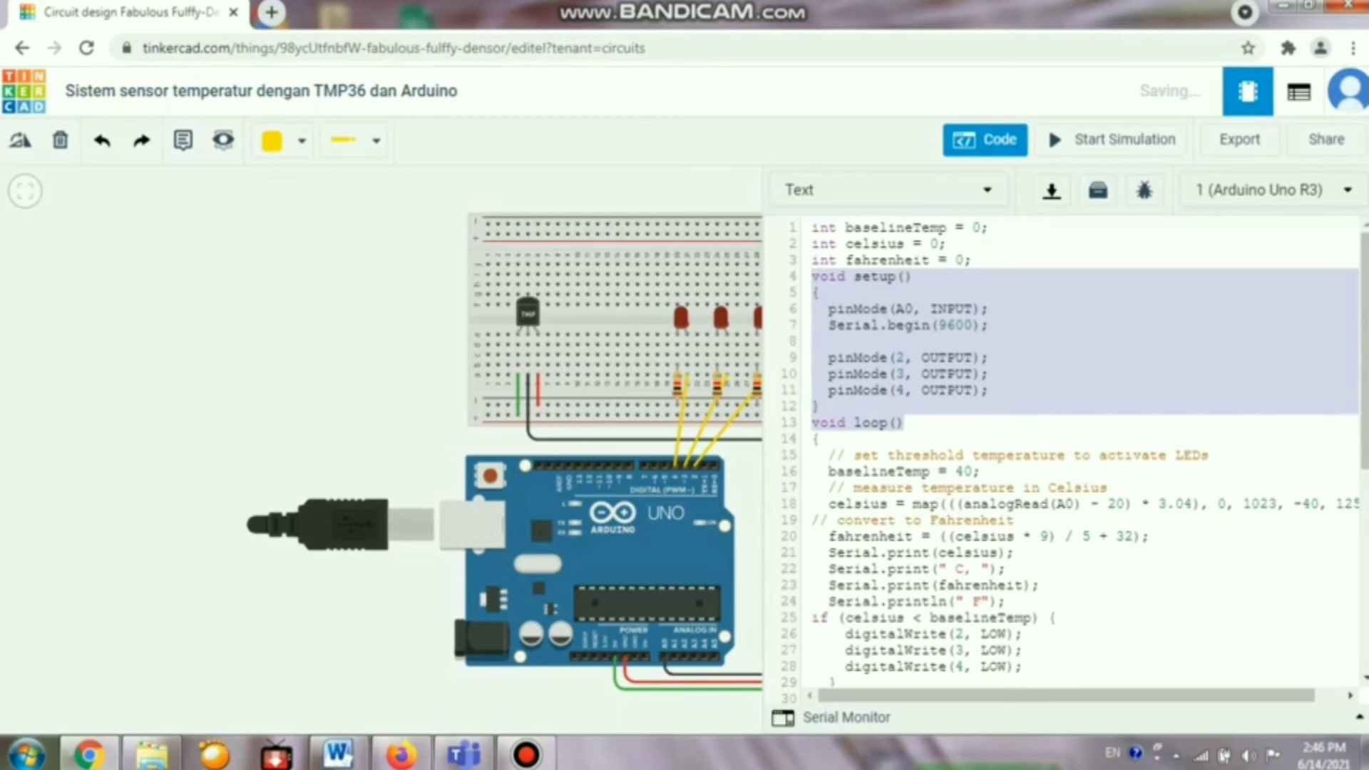
{"action": "left_click_drag", "start_coordinate": [903, 422], "coordinate": [818, 406]}
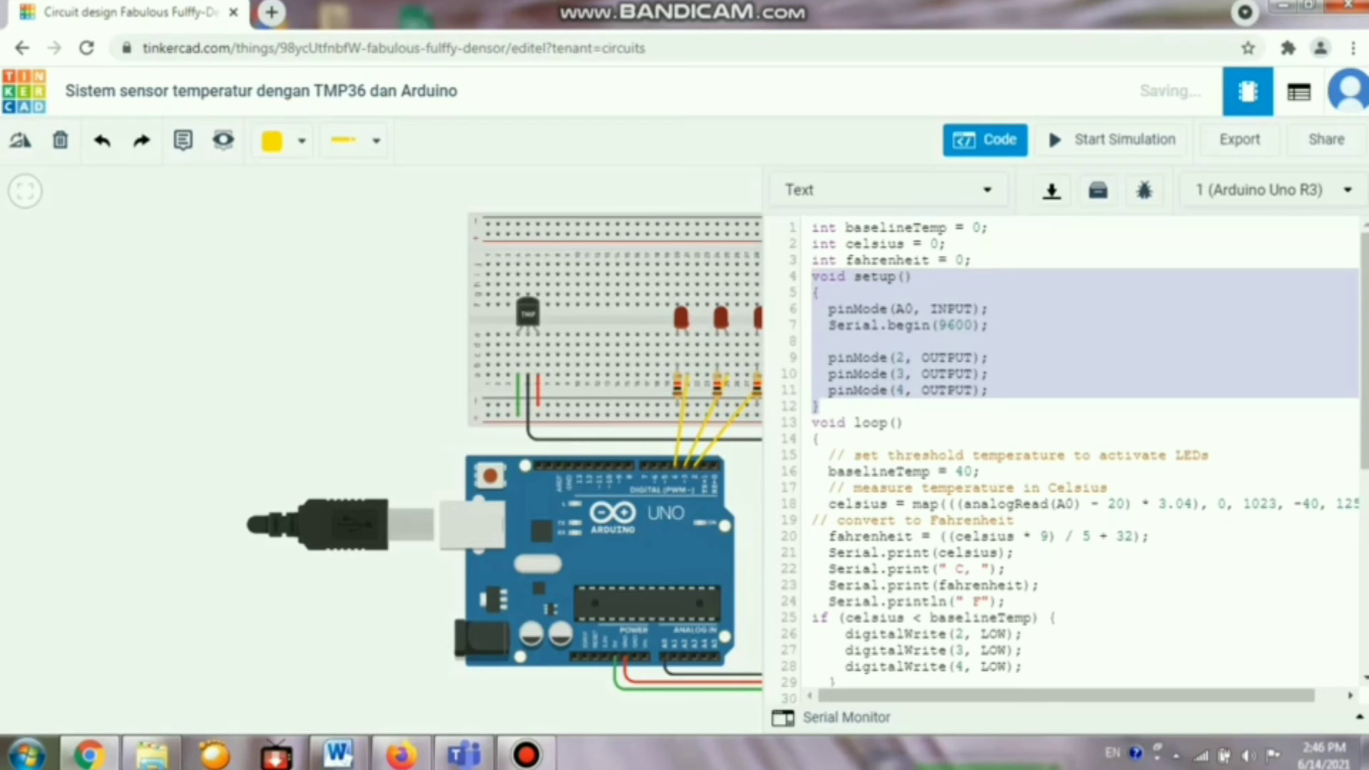
{"action": "left_click_drag", "start_coordinate": [812, 423], "coordinate": [819, 438]}
{"action": "left_click_drag", "start_coordinate": [1024, 536], "coordinate": [1040, 585]}
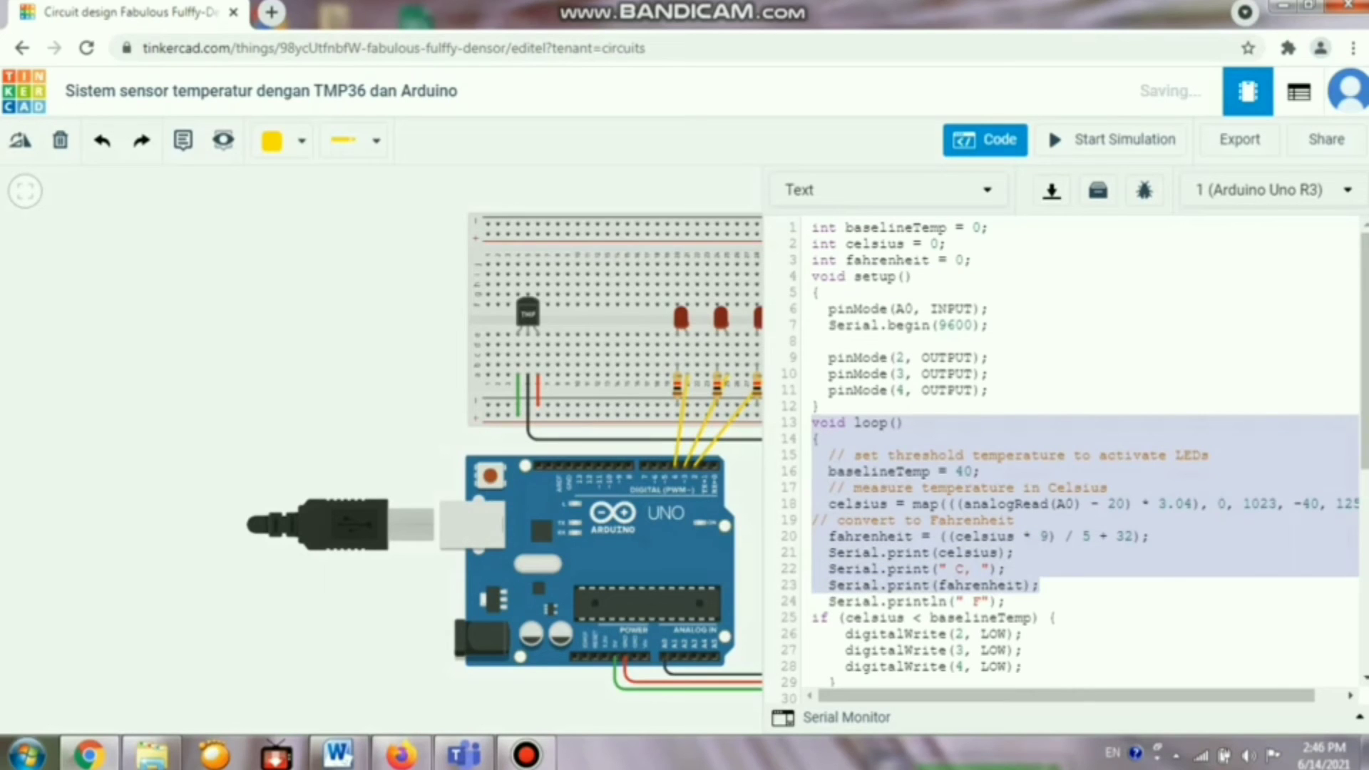
{"action": "left_click_drag", "start_coordinate": [1039, 586], "coordinate": [1005, 602]}
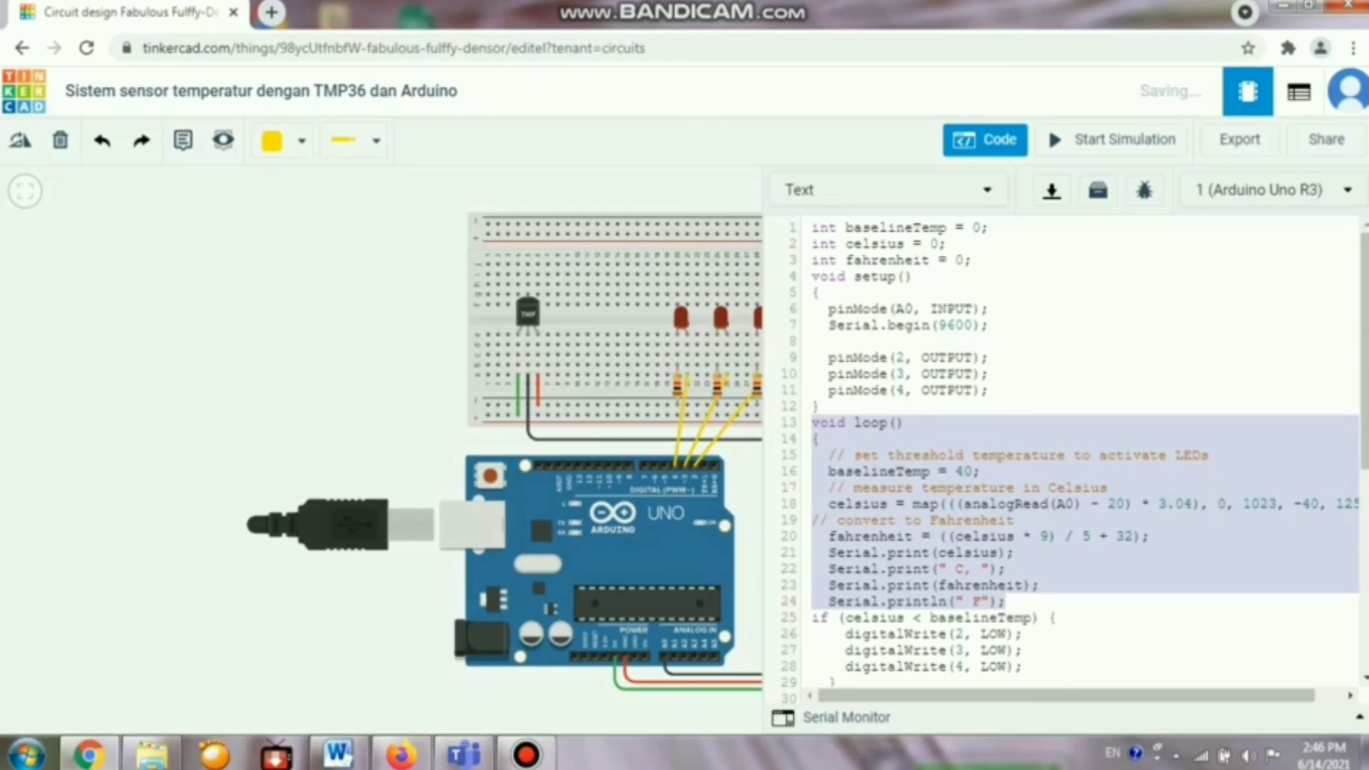
{"action": "left_click_drag", "start_coordinate": [813, 618], "coordinate": [989, 679]}
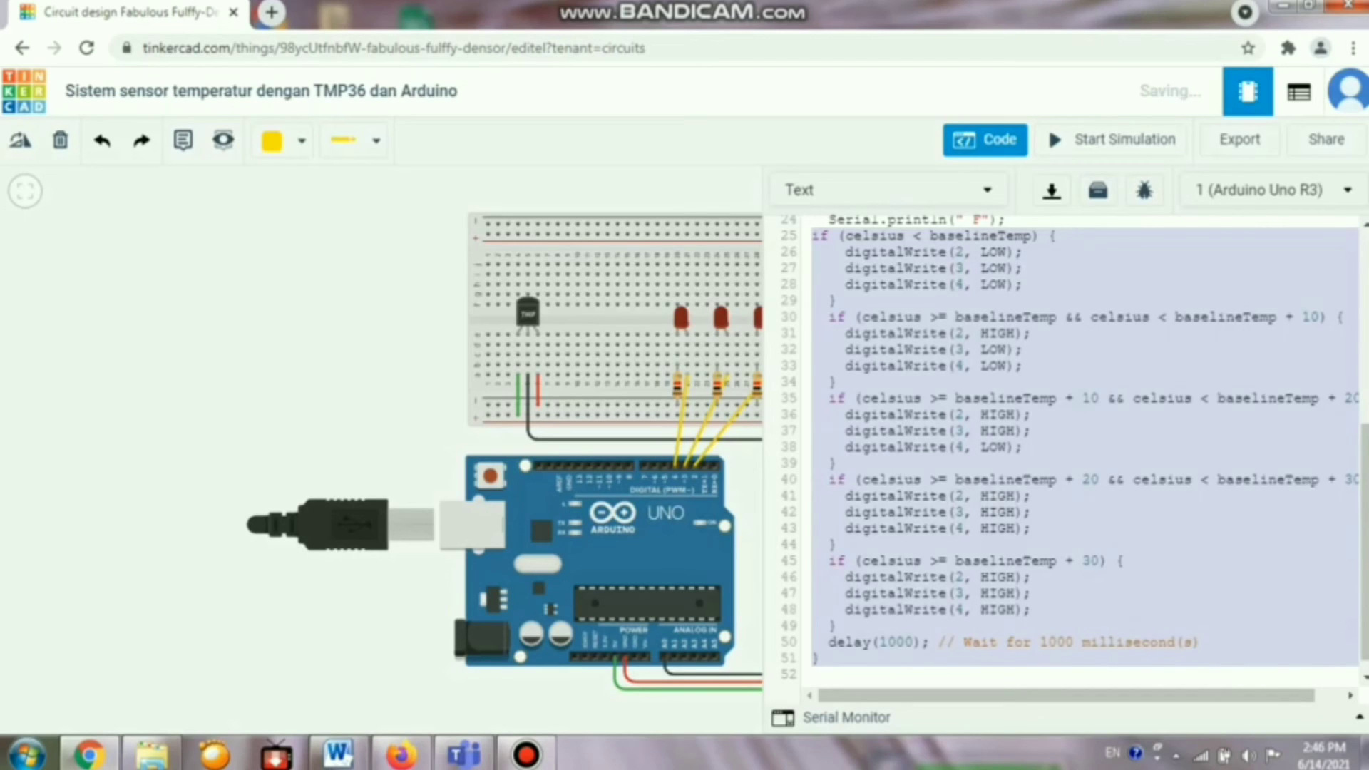
{"action": "left_click", "coordinate": [1031, 594]}
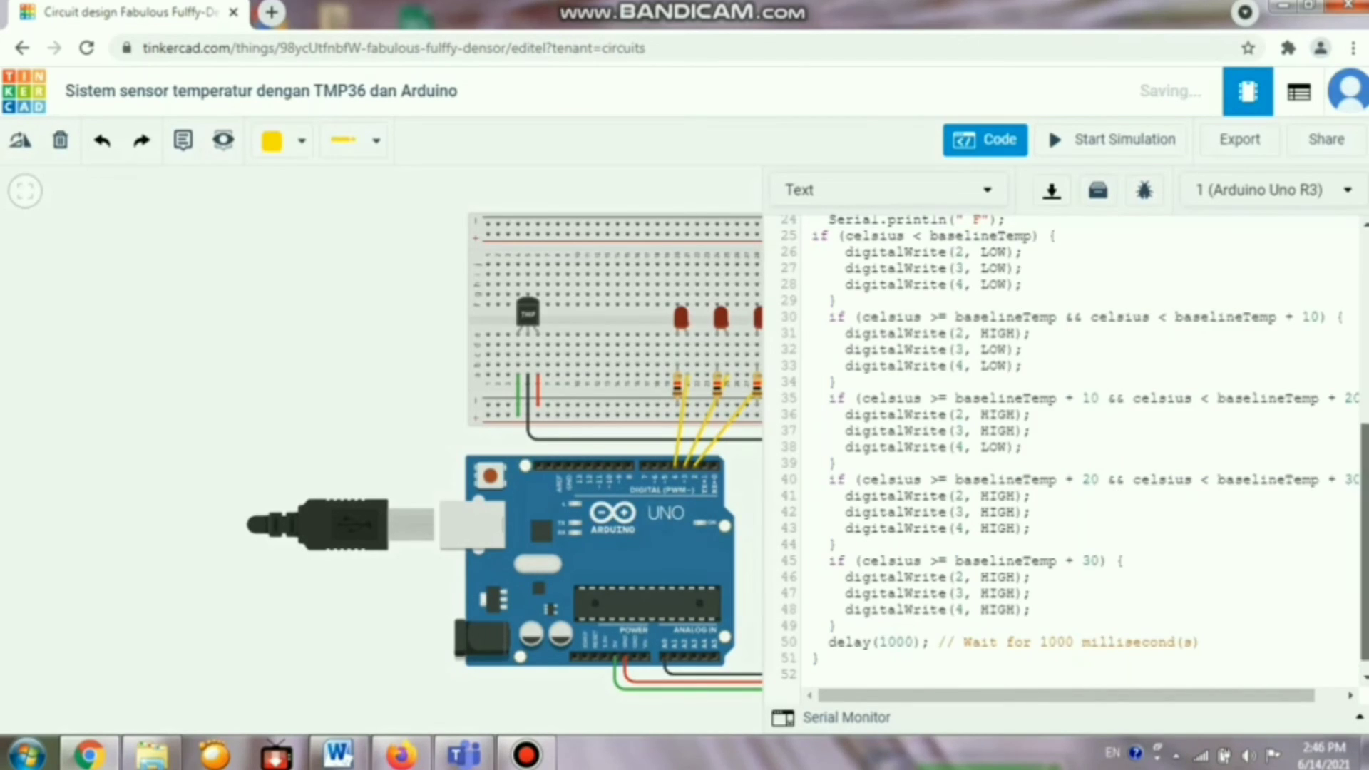
{"action": "left_click_drag", "start_coordinate": [1365, 542], "coordinate": [1365, 393]}
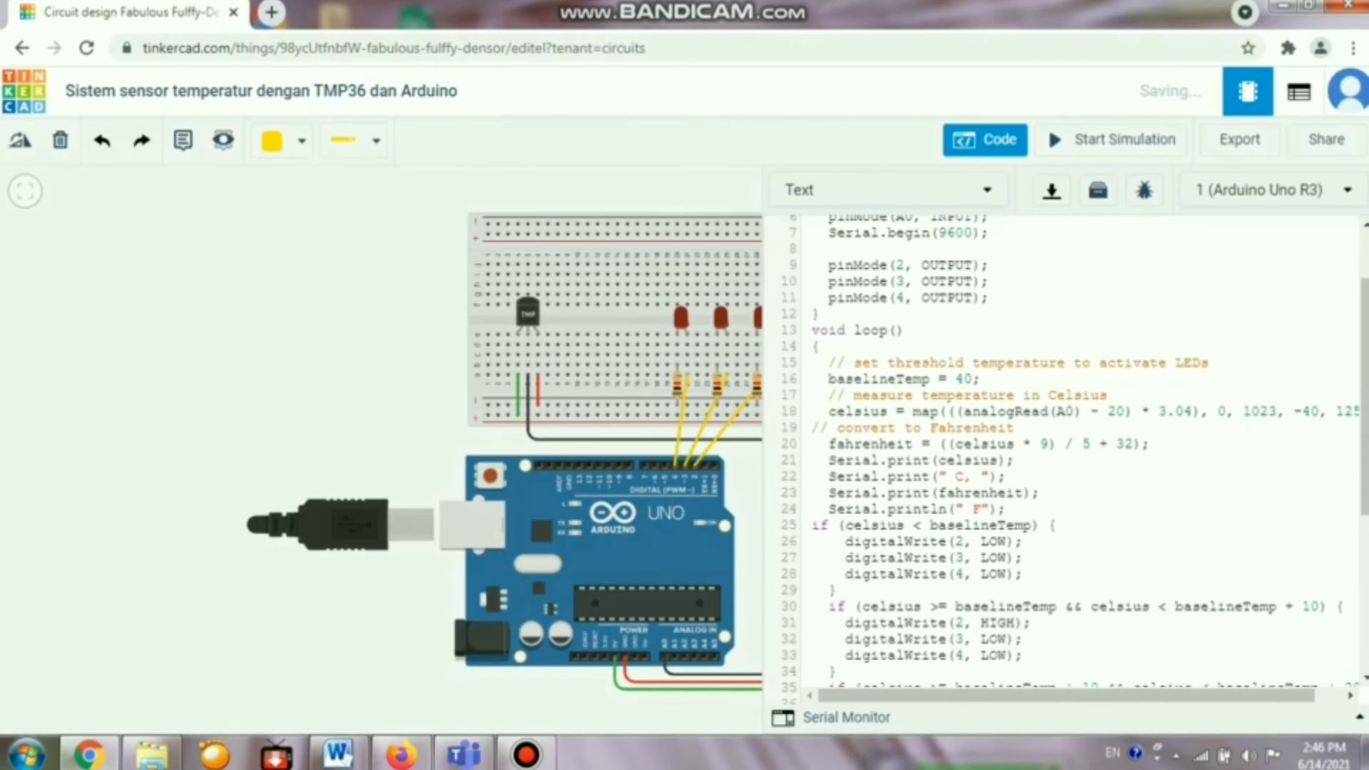
{"action": "left_click_drag", "start_coordinate": [1365, 394], "coordinate": [1365, 347]}
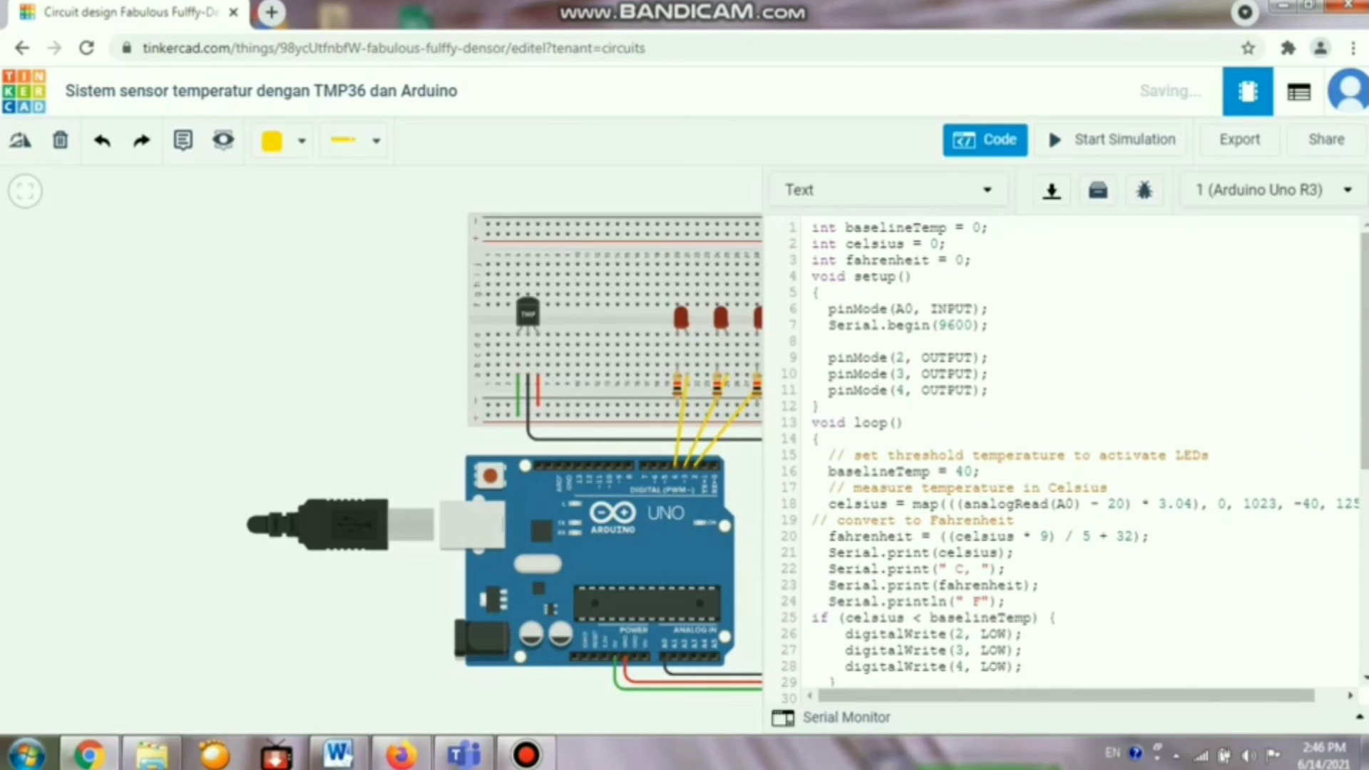
- Open the Serial Monitor and start the simulation with the whole circuit in view
{"action": "left_click", "coordinate": [848, 718]}
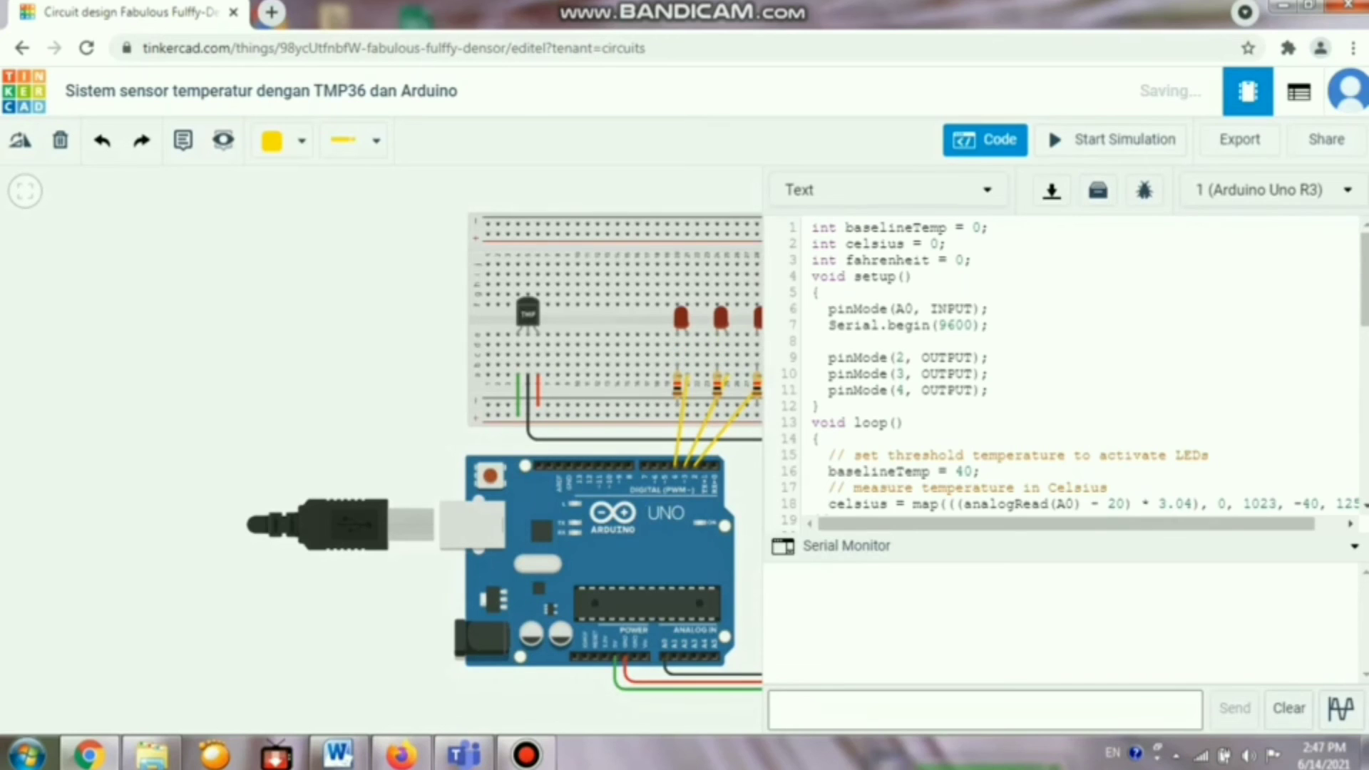
{"action": "left_click_drag", "start_coordinate": [414, 343], "coordinate": [177, 344]}
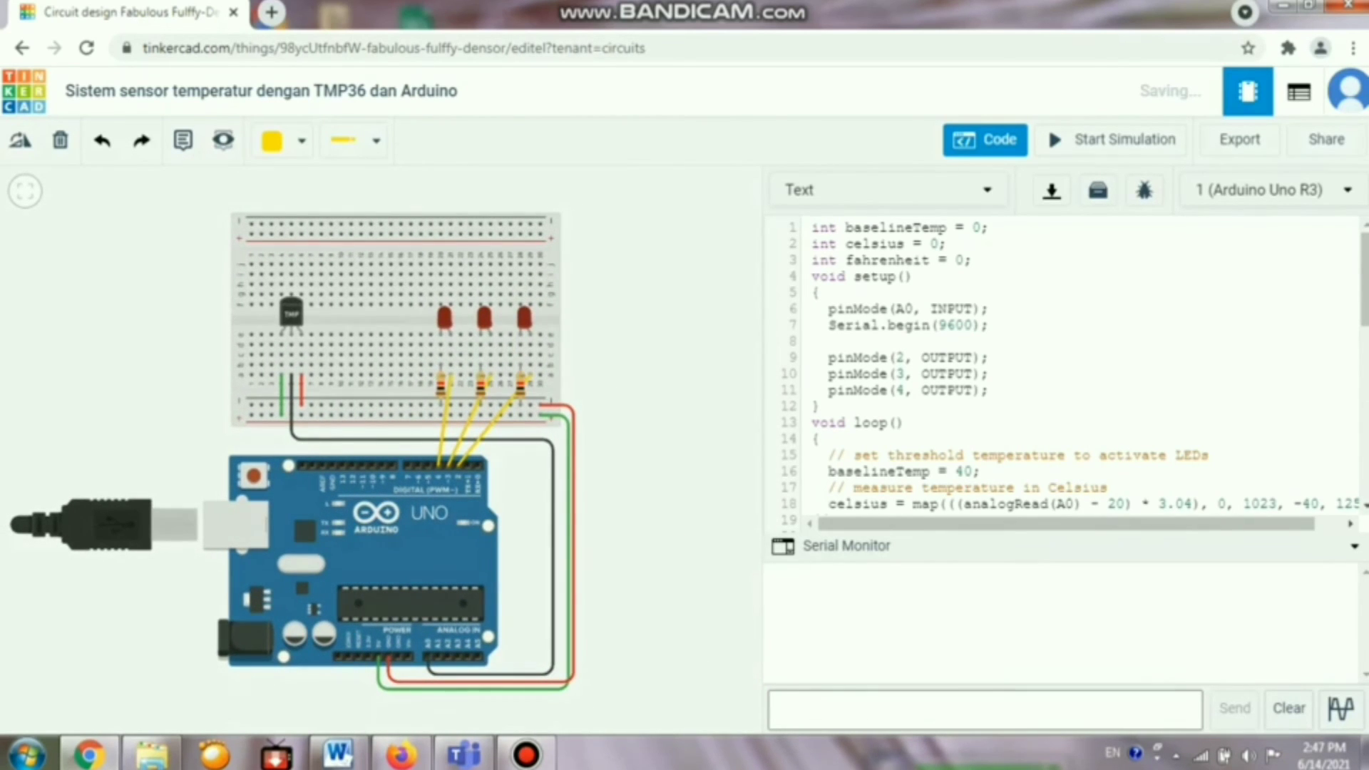
{"action": "key", "text": "s"}
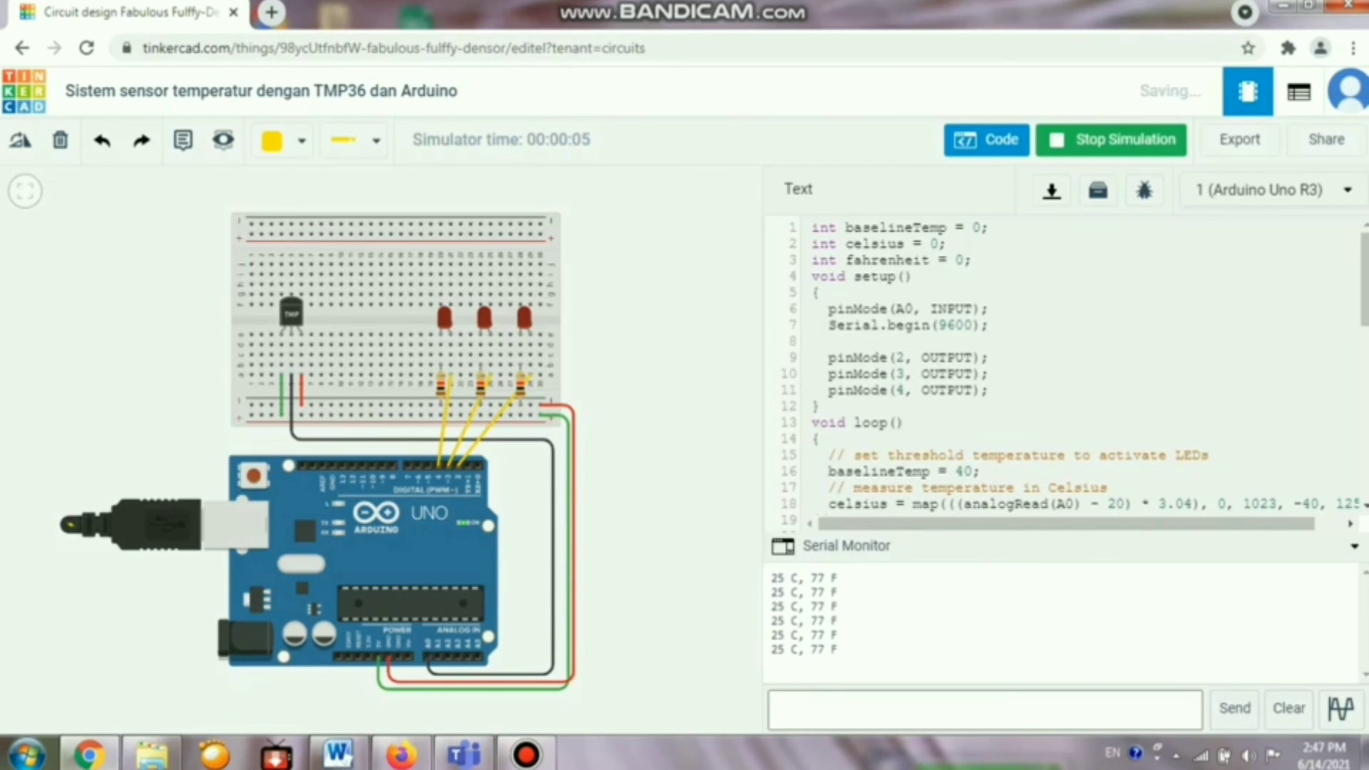
- Select the TMP36 sensor on the breadboard and raise its simulated temperature in stages to 42 °C, 56 °C and 79 °C
{"action": "scroll", "coordinate": [685, 443], "scroll_direction": "up", "scroll_amount": 5}
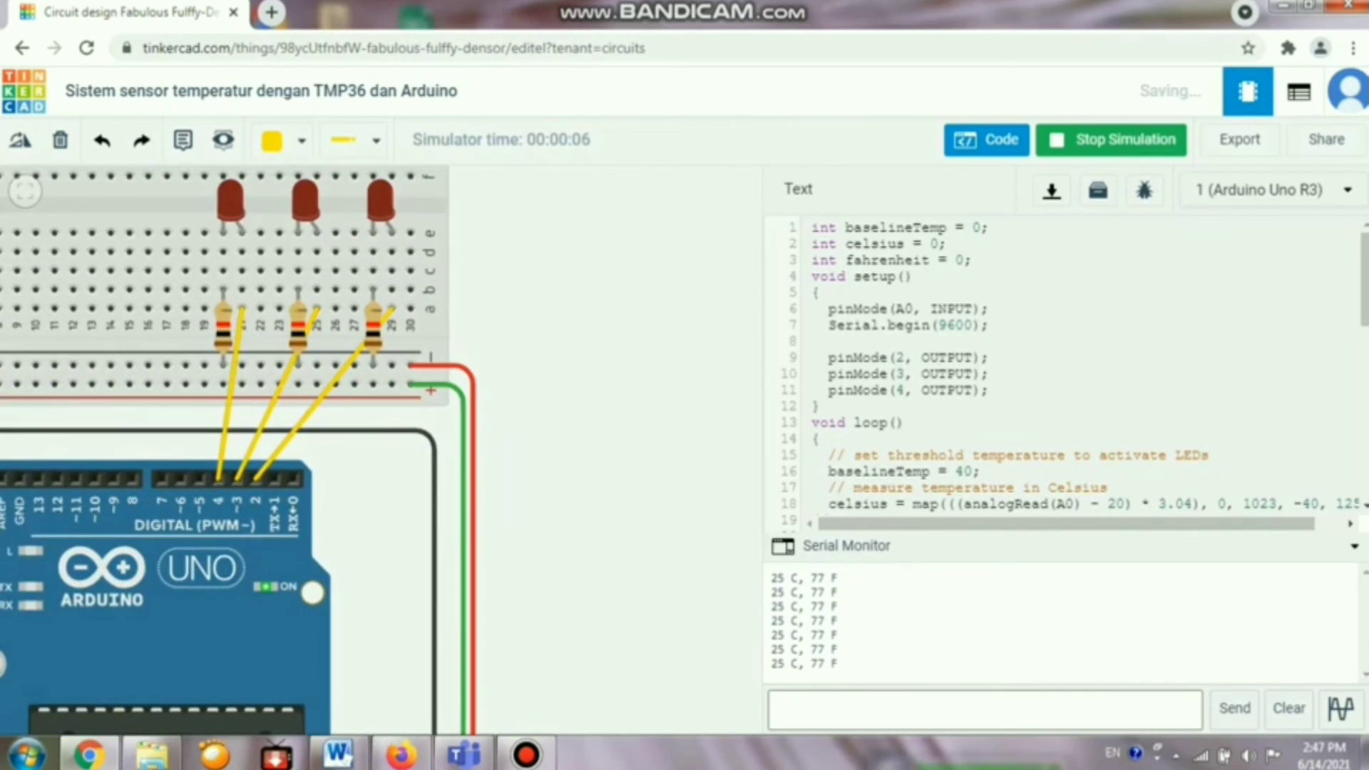
{"action": "scroll", "coordinate": [381, 452], "scroll_direction": "down", "scroll_amount": 5}
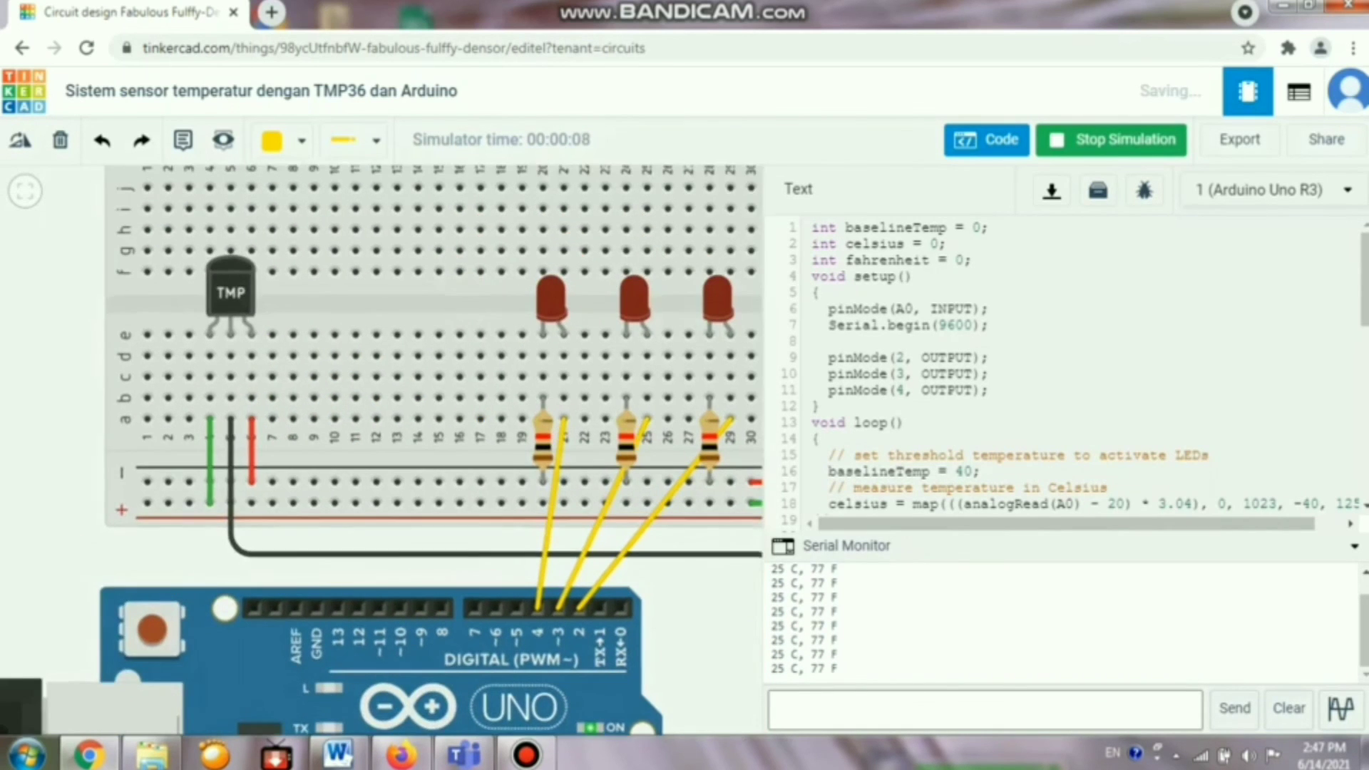
{"action": "left_click_drag", "start_coordinate": [400, 457], "coordinate": [362, 480]}
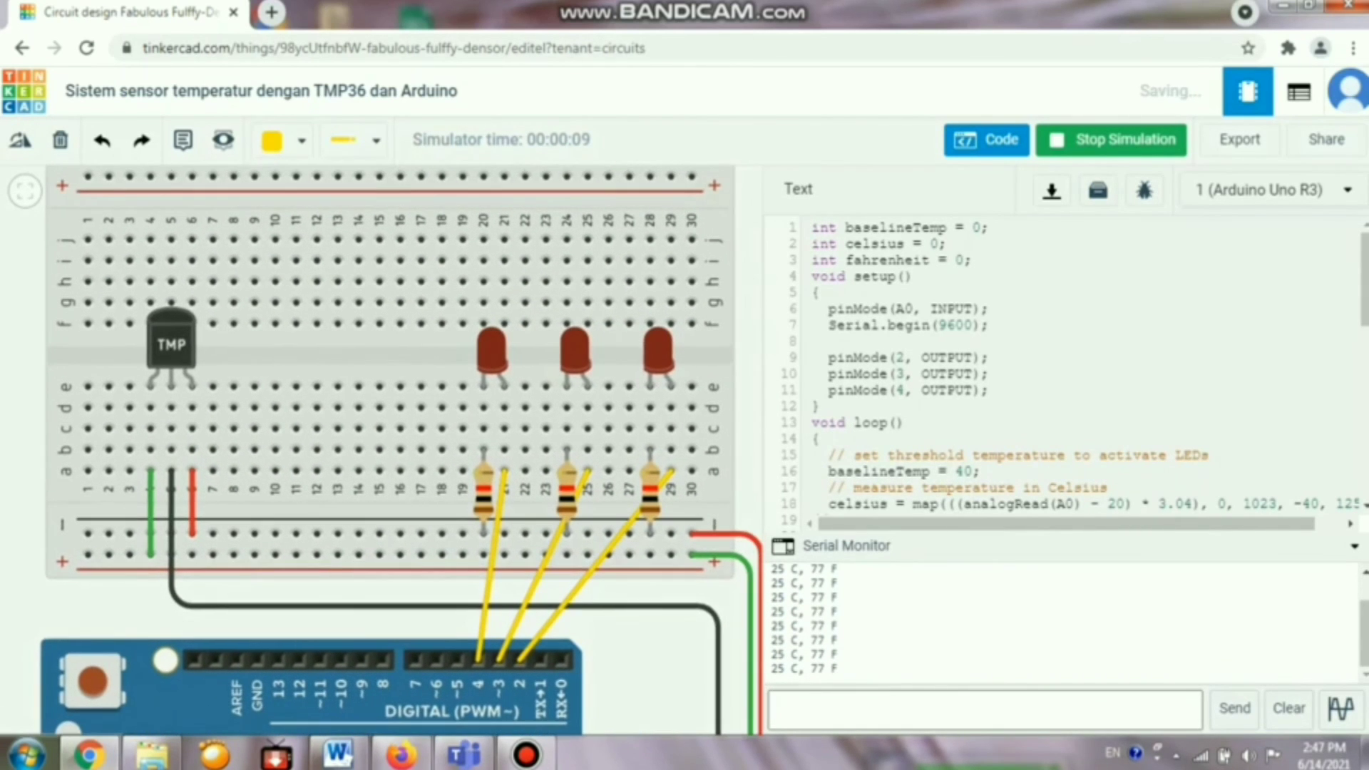
{"action": "left_click", "coordinate": [172, 345]}
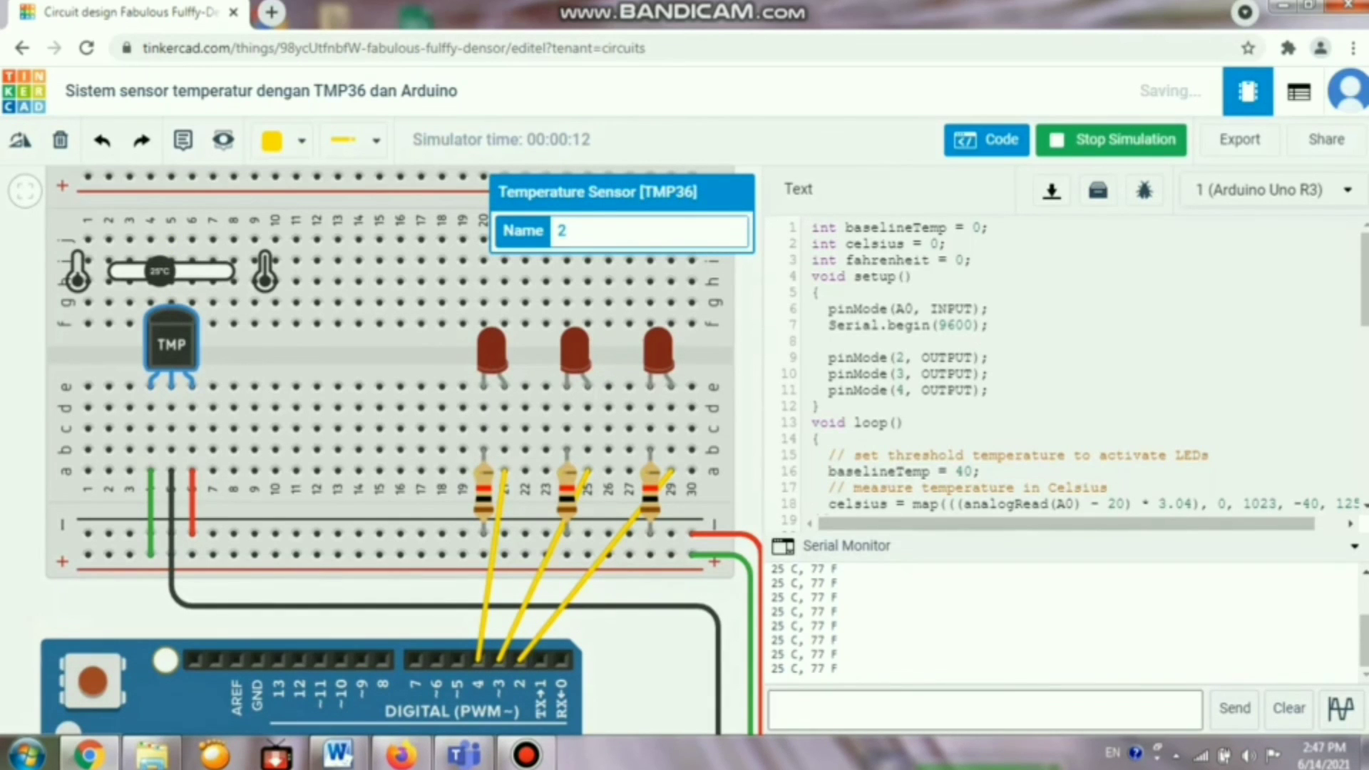
{"action": "scroll", "coordinate": [699, 431], "scroll_direction": "up", "scroll_amount": 2}
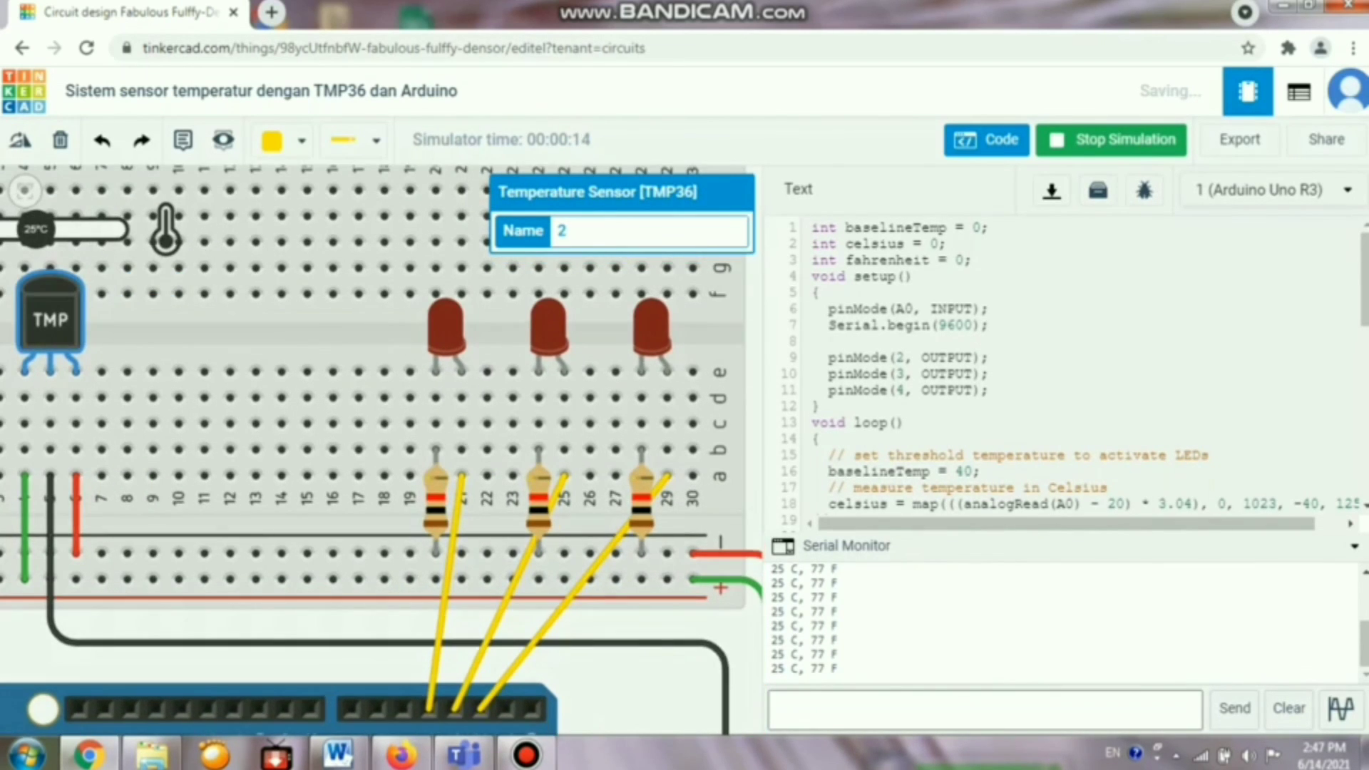
{"action": "left_click", "coordinate": [140, 350]}
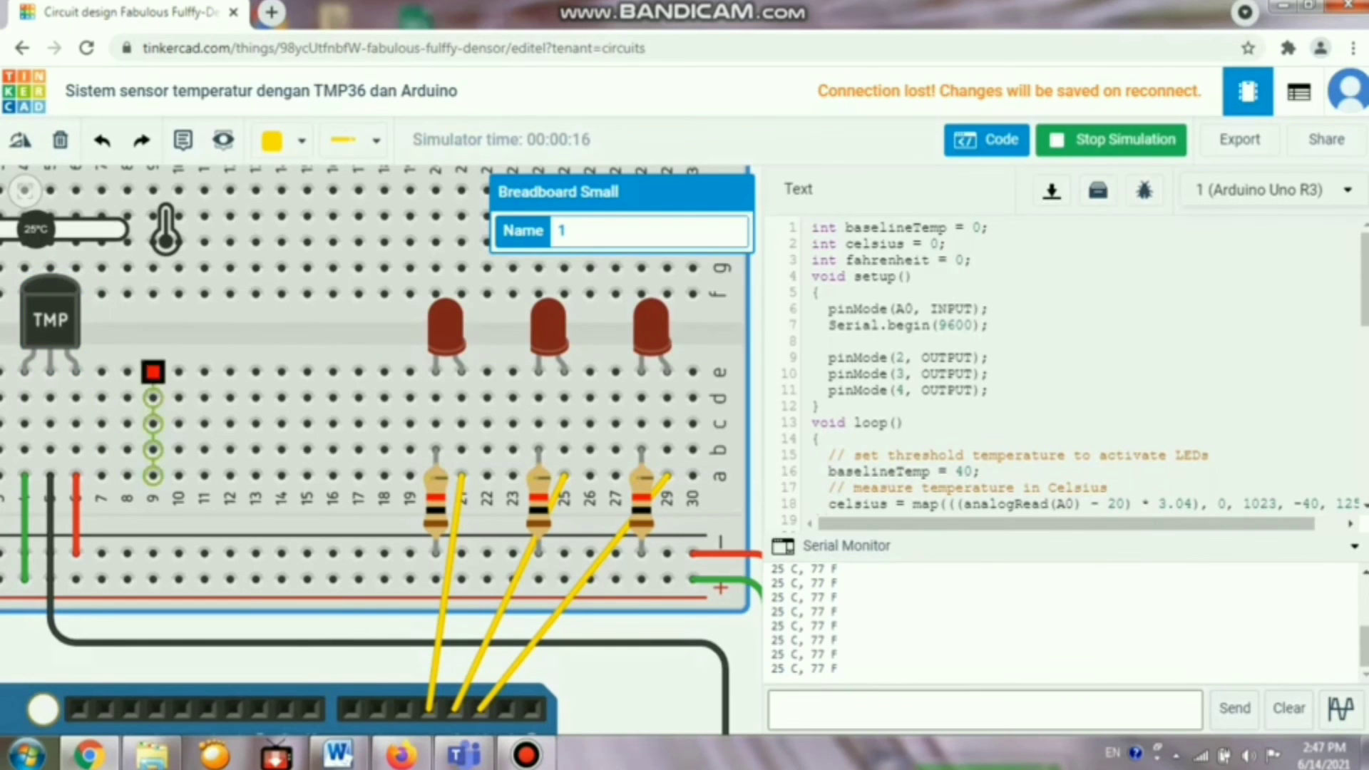
{"action": "left_click_drag", "start_coordinate": [28, 636], "coordinate": [69, 731]}
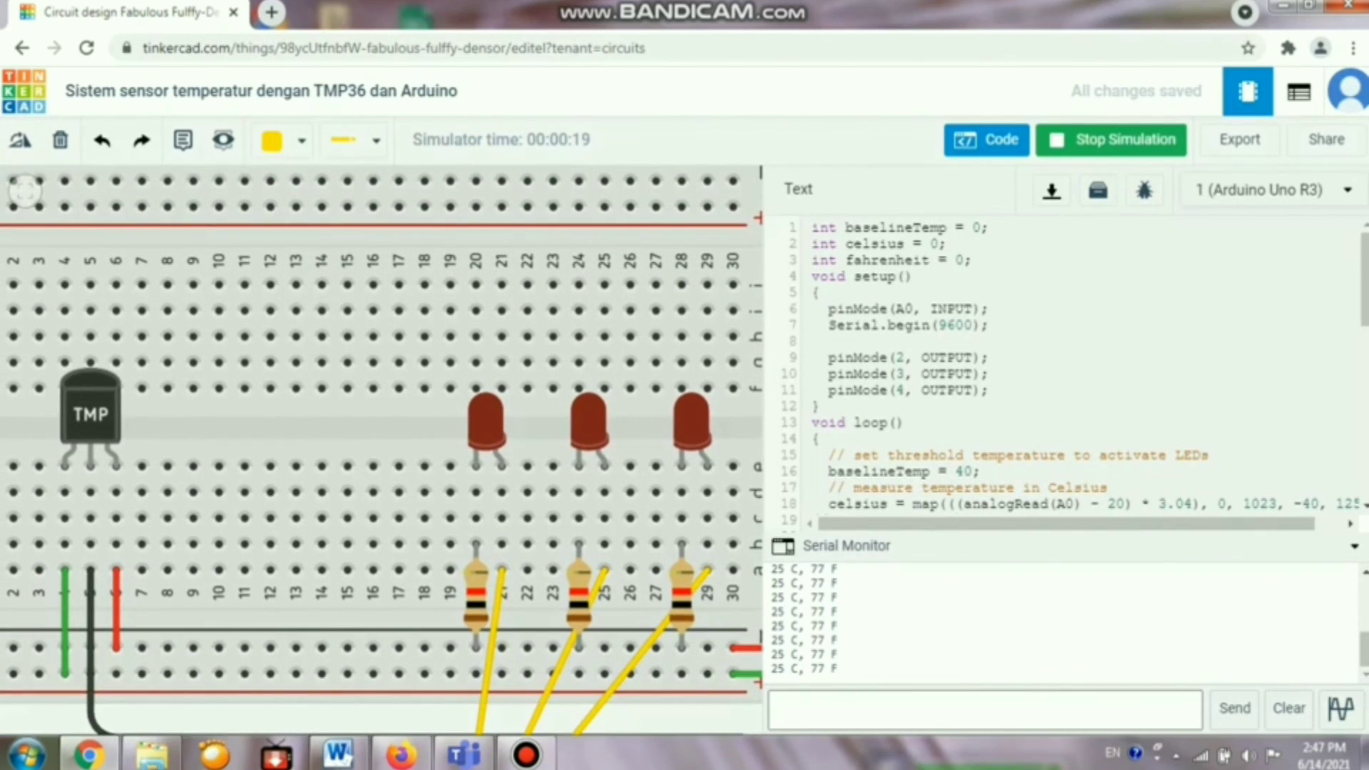
{"action": "left_click", "coordinate": [92, 492]}
{"action": "left_click", "coordinate": [91, 415]}
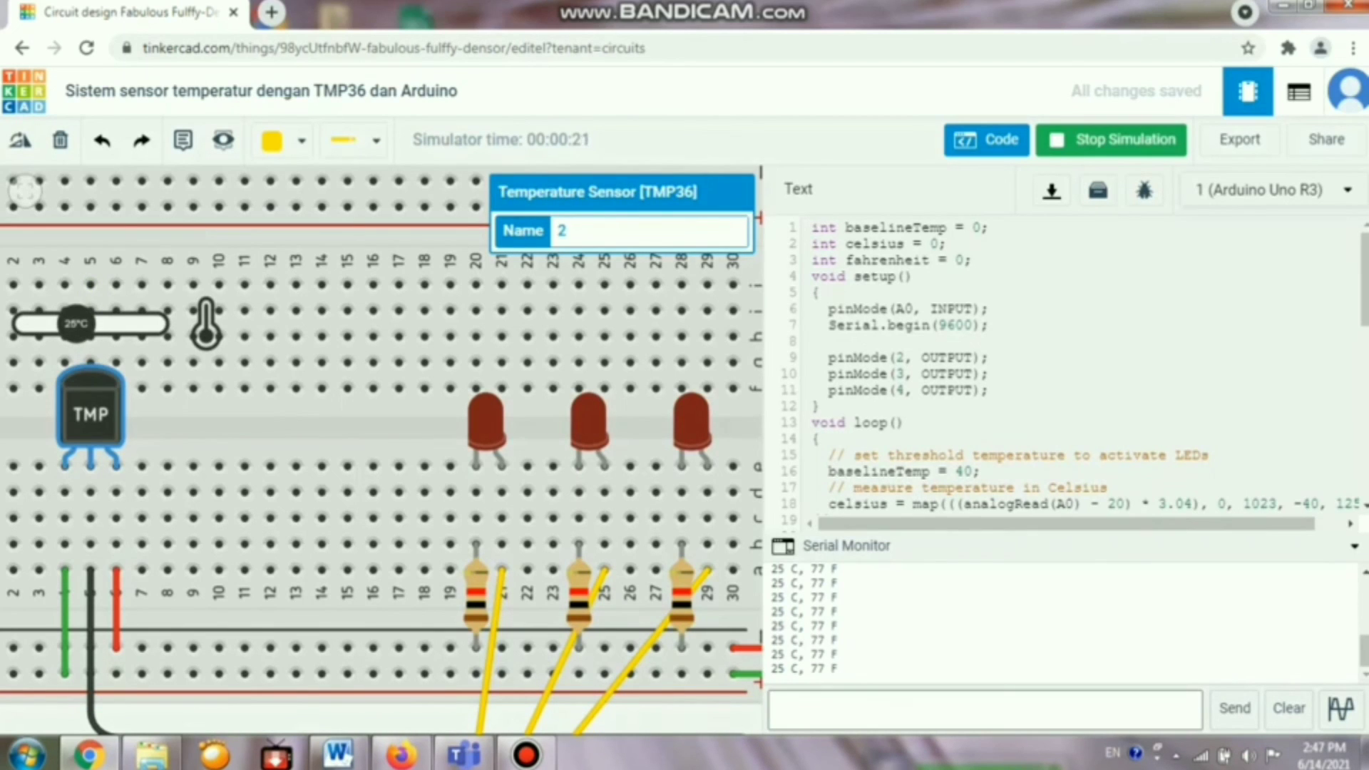
{"action": "left_click_drag", "start_coordinate": [76, 323], "coordinate": [92, 324]}
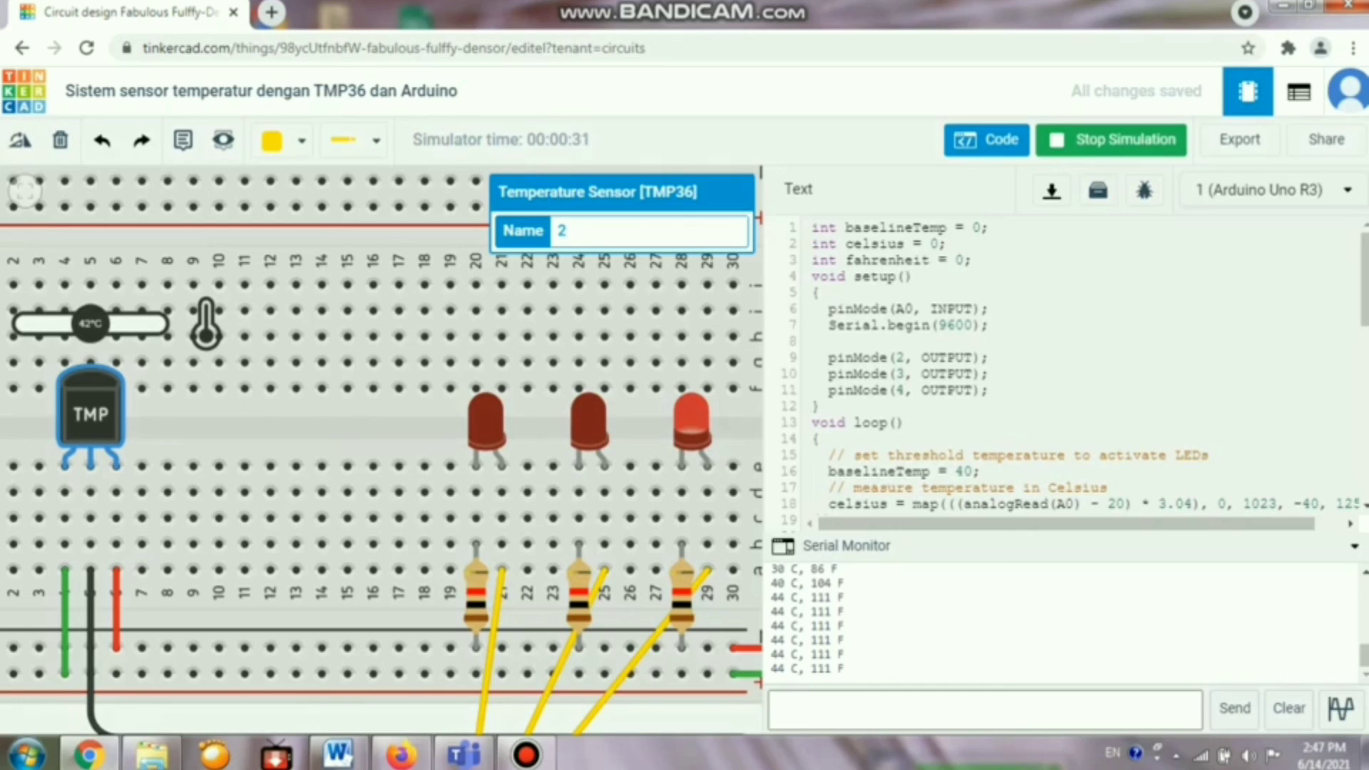
{"action": "left_click_drag", "start_coordinate": [91, 324], "coordinate": [101, 324]}
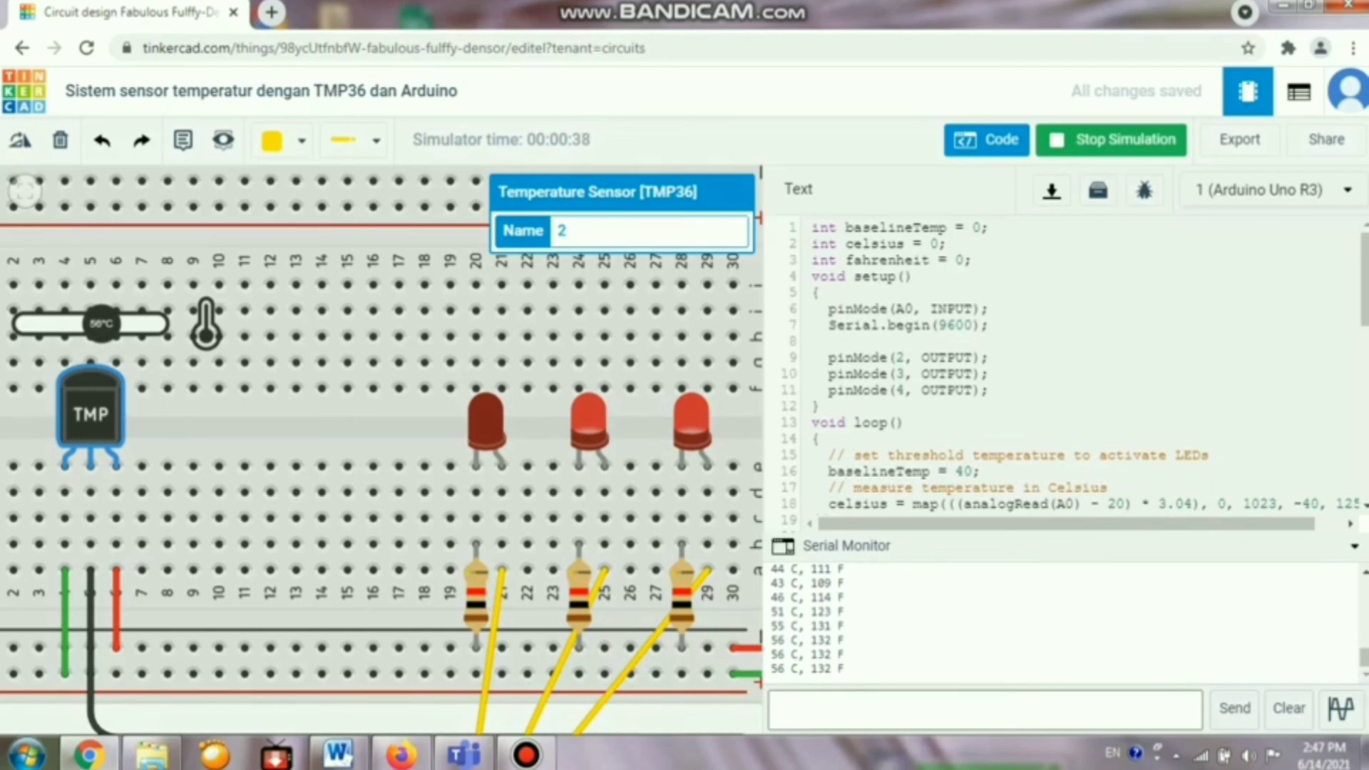
{"action": "left_click_drag", "start_coordinate": [102, 324], "coordinate": [121, 324]}
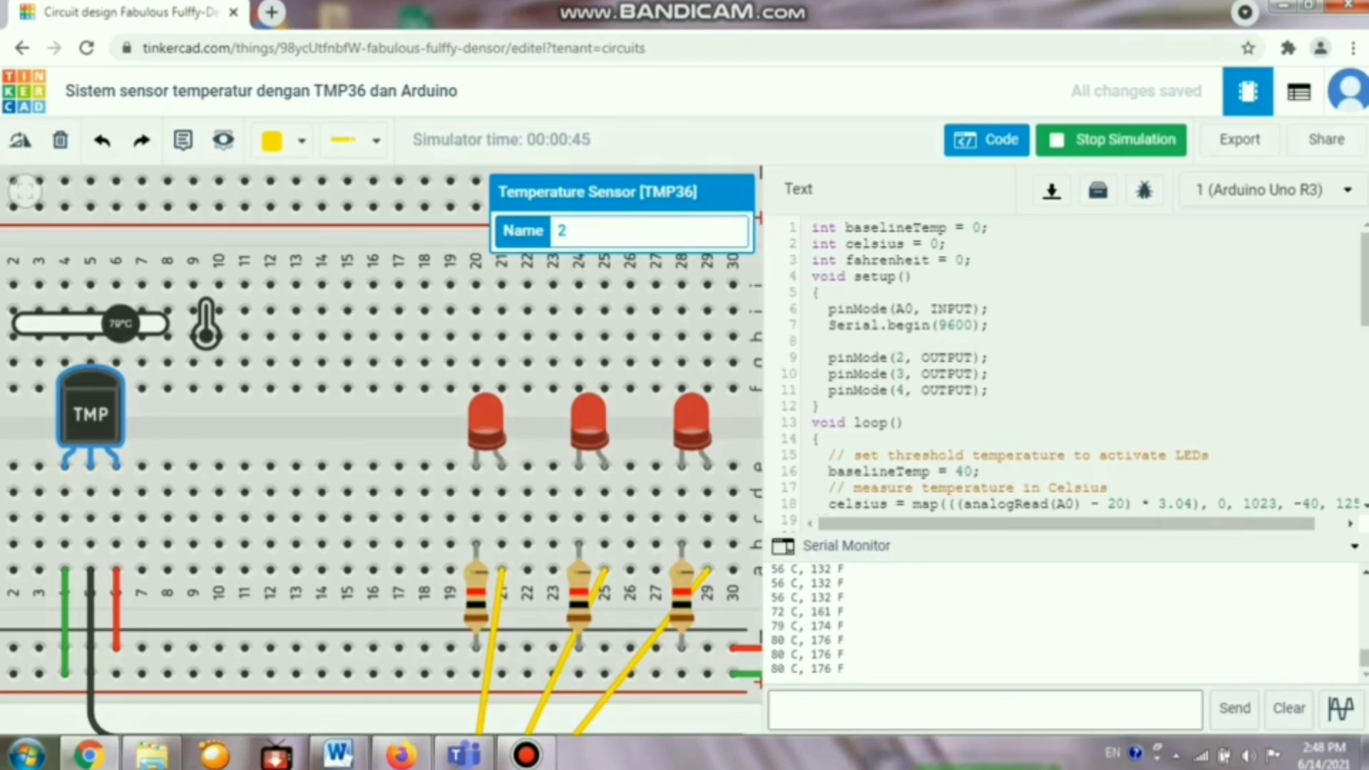
- Lower the TMP36 sensor's simulated temperature to about 54 °C and stop the simulation
{"action": "left_click_drag", "start_coordinate": [120, 323], "coordinate": [41, 189]}
{"action": "scroll", "coordinate": [99, 323], "scroll_direction": "down", "scroll_amount": 3}
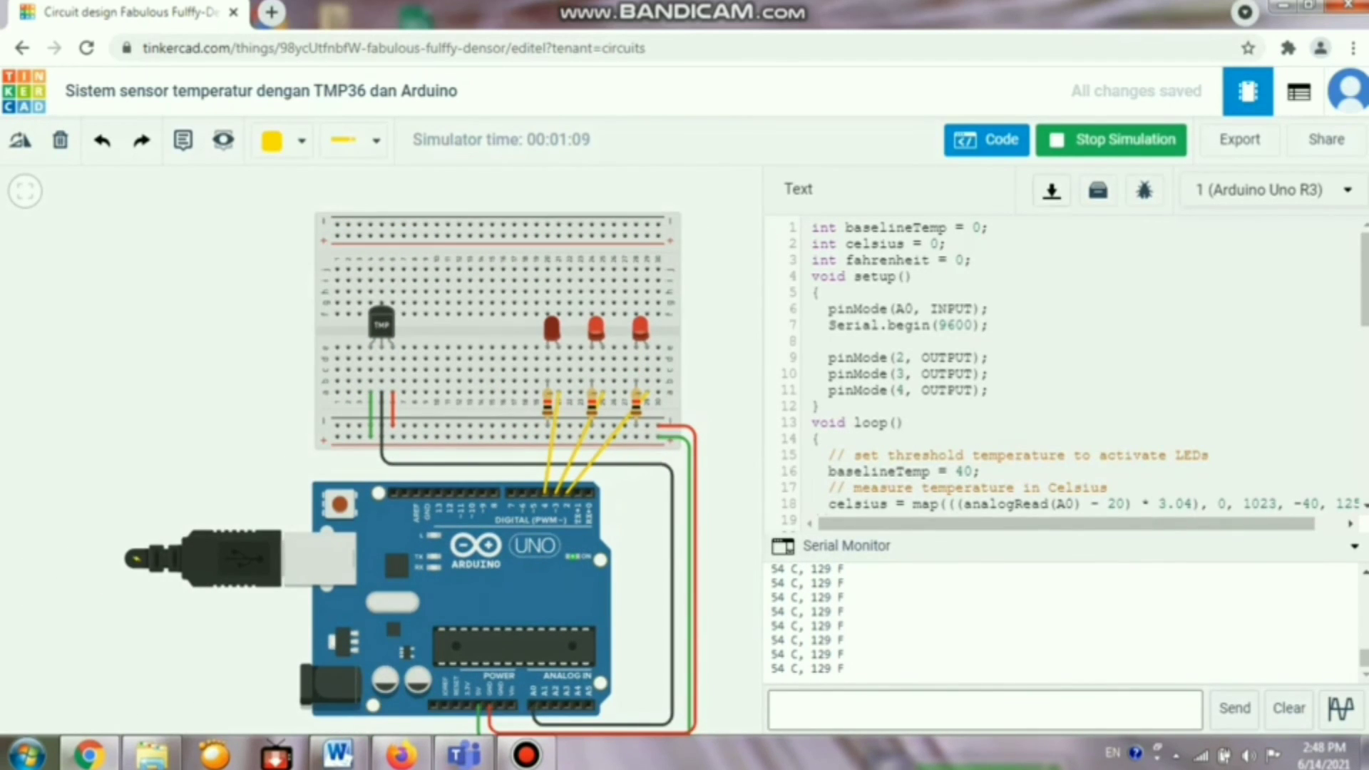
{"action": "left_click", "coordinate": [1111, 139]}
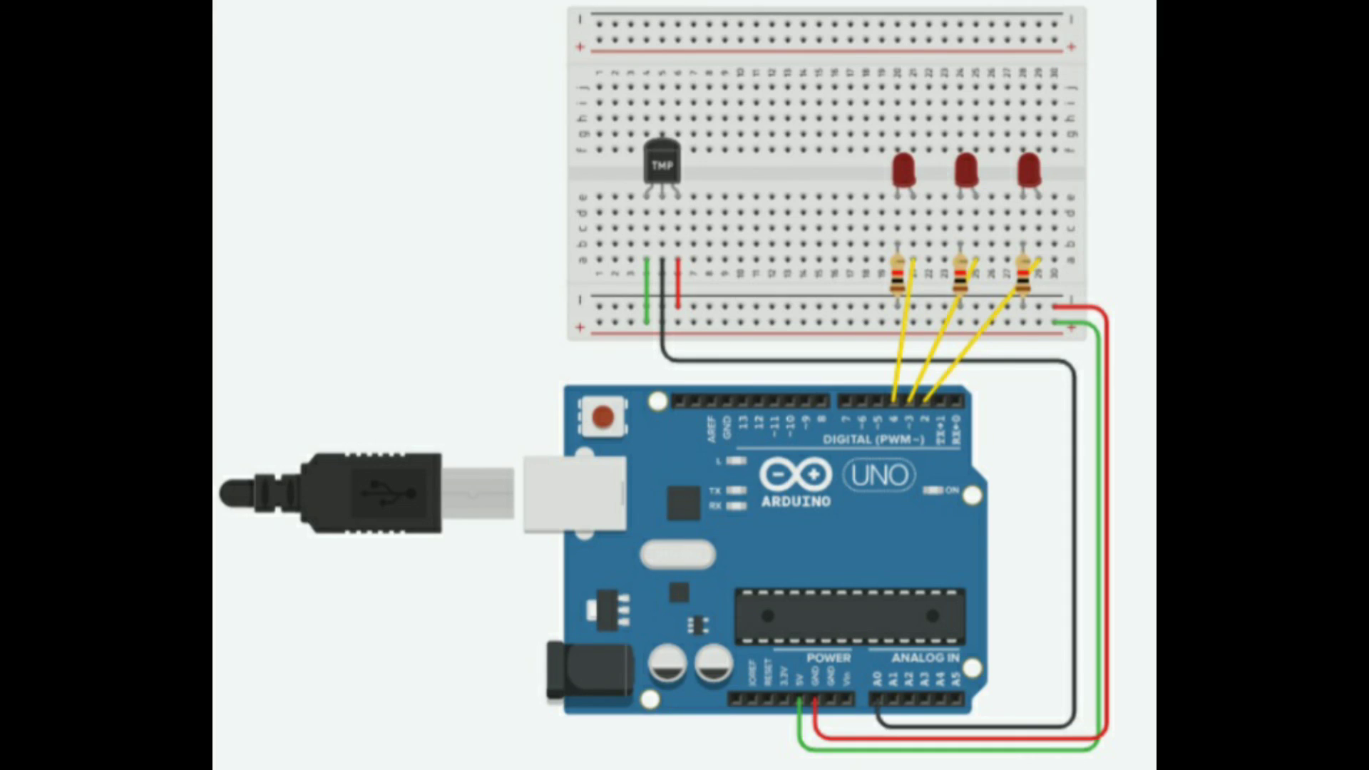